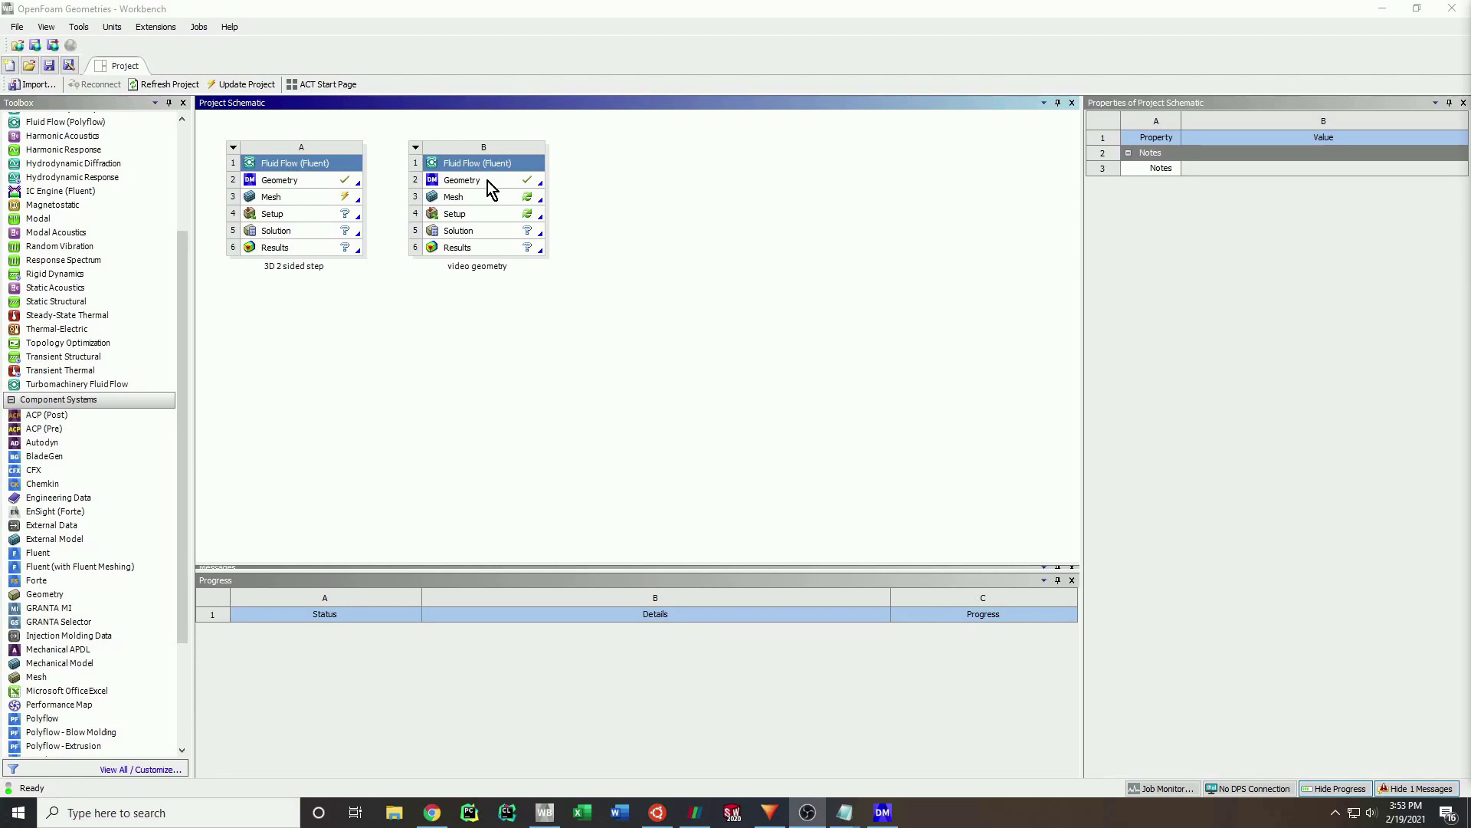
Open the video geometry system's geometry in DesignModeler and start a new sketch on the XY plane.
{"action": "right_click", "coordinate": [488, 181]}
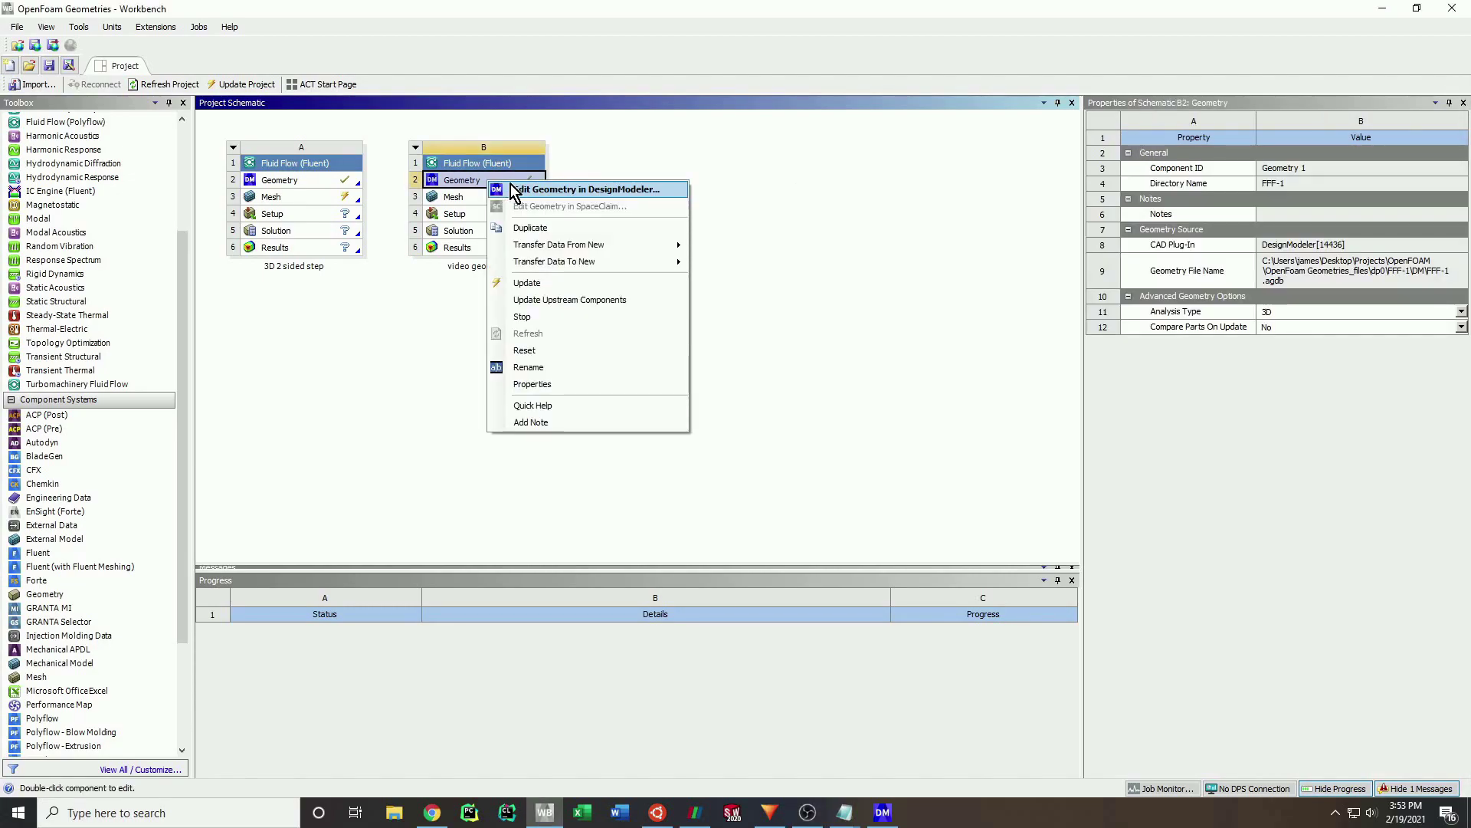
{"action": "left_click", "coordinate": [511, 189]}
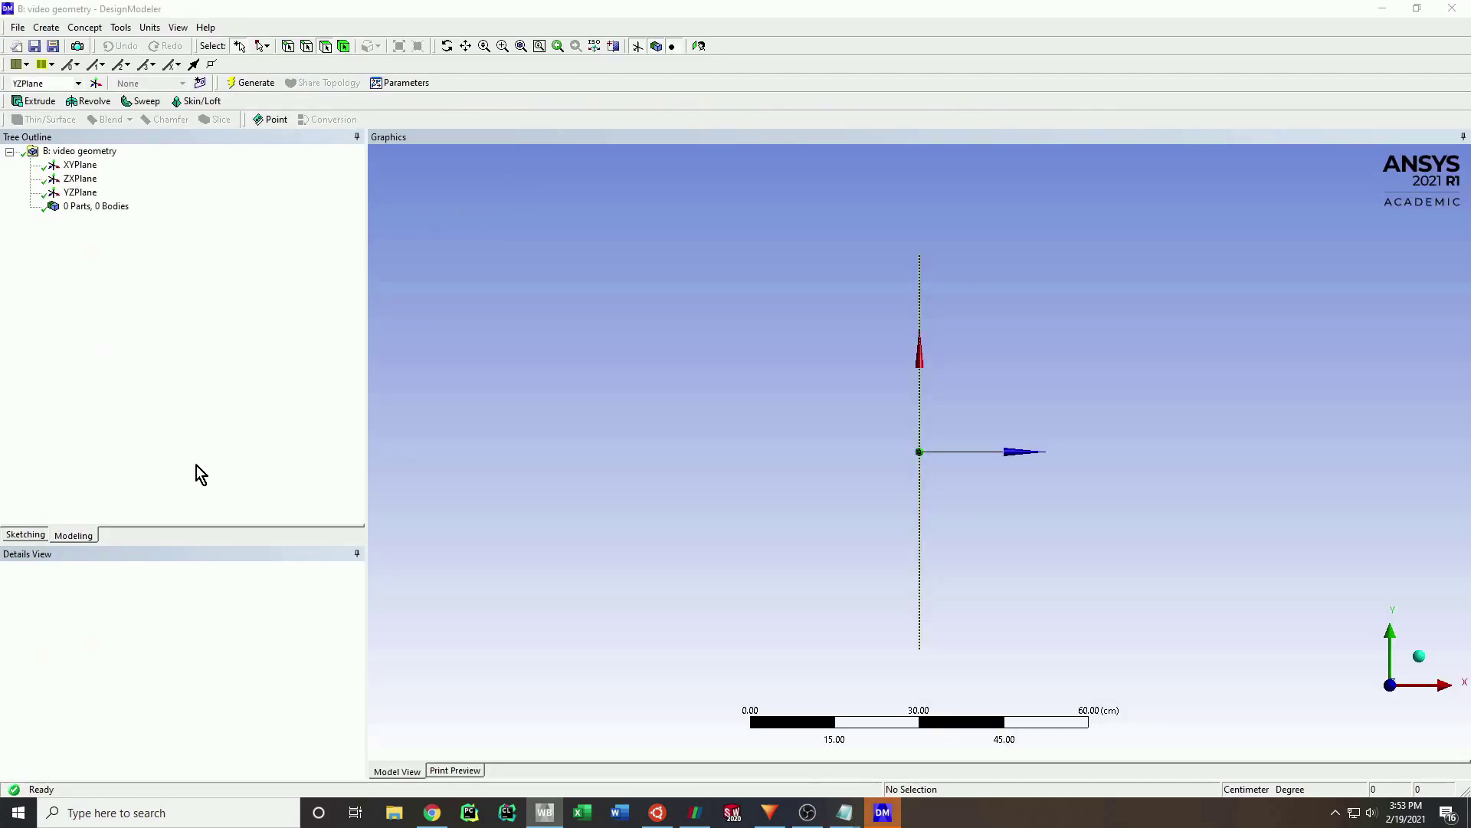
{"action": "left_click", "coordinate": [81, 165]}
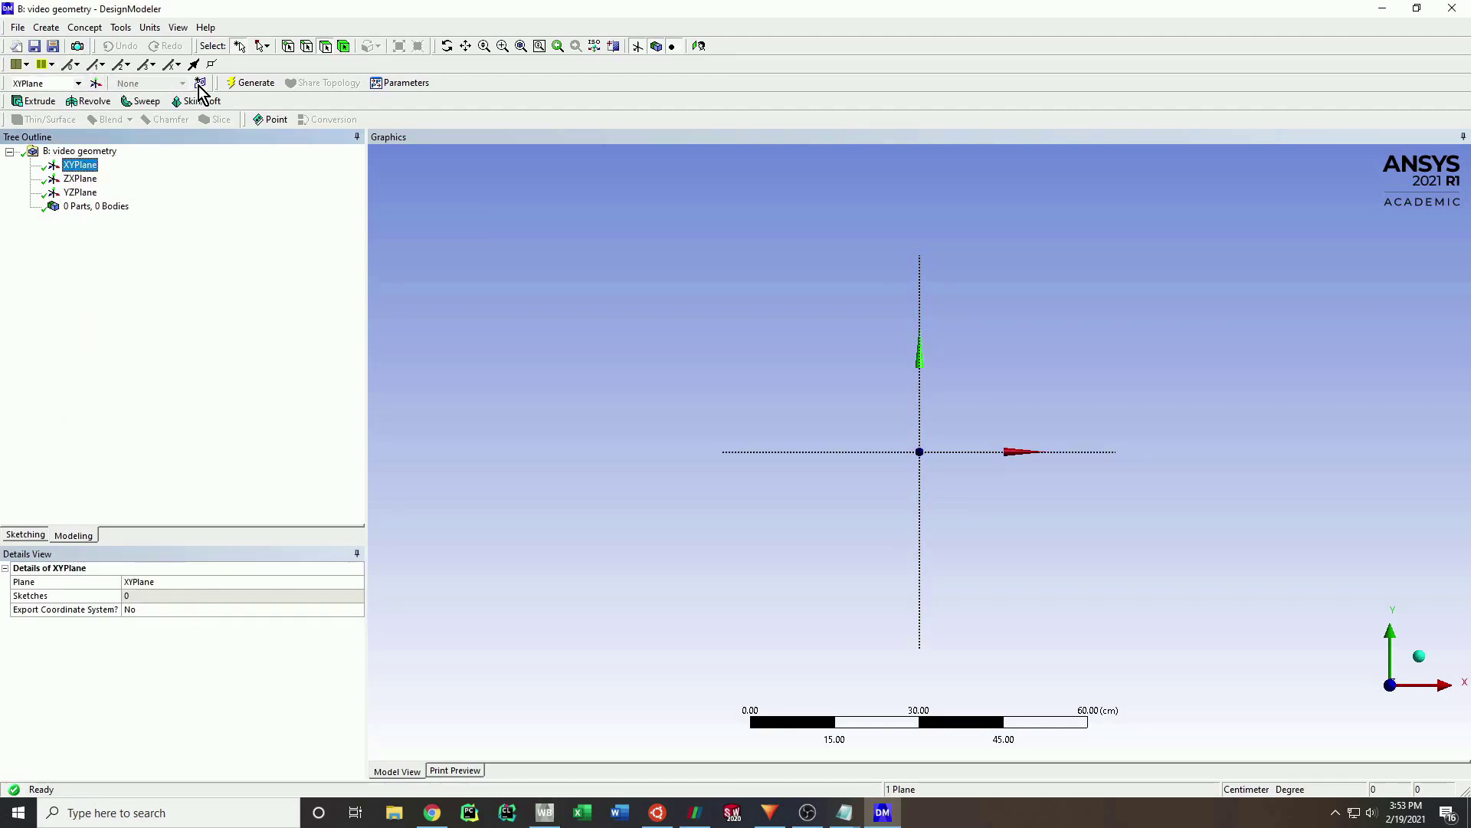
{"action": "left_click", "coordinate": [200, 83]}
{"action": "left_click", "coordinate": [26, 534]}
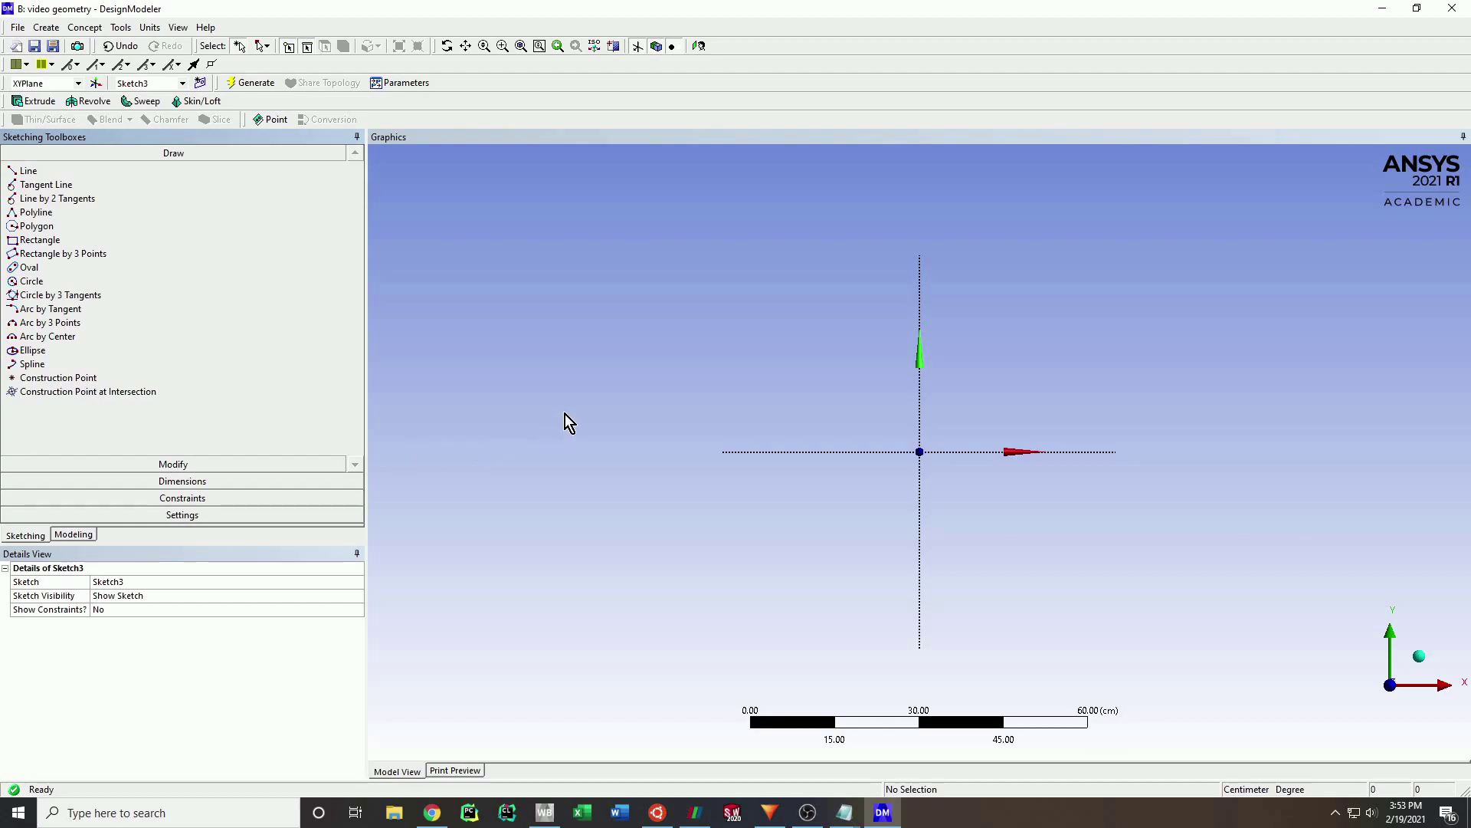
Sketch a closed eight-line profile with an inlet edge about 13.7 cm tall, a lower step about 6.7 cm deep, and a section tapering toward +X.
{"action": "left_click", "coordinate": [29, 170]}
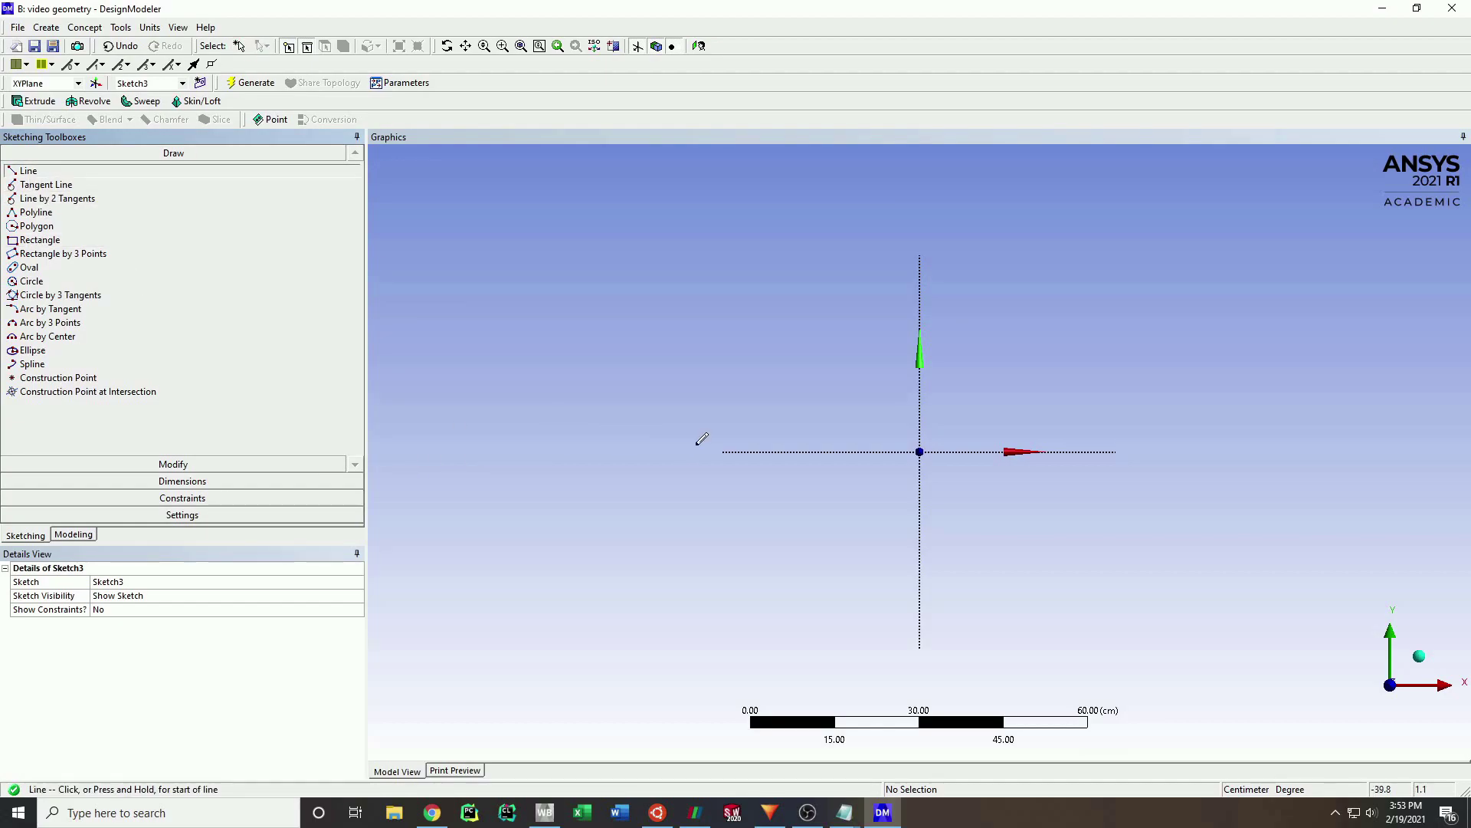
{"action": "left_click", "coordinate": [783, 452]}
{"action": "left_click", "coordinate": [783, 373]}
{"action": "left_click", "coordinate": [920, 375]}
{"action": "left_click", "coordinate": [919, 375]}
{"action": "left_click", "coordinate": [1095, 410]}
{"action": "left_click", "coordinate": [783, 451]}
{"action": "left_click", "coordinate": [853, 451]}
{"action": "left_click", "coordinate": [853, 488]}
{"action": "left_click", "coordinate": [919, 489]}
{"action": "left_click", "coordinate": [1095, 464]}
{"action": "left_click", "coordinate": [1095, 409]}
{"action": "scroll", "coordinate": [1102, 406], "scroll_direction": "up", "scroll_amount": 3}
Dimension the inlet edge's height, the step's height, and the lengths of the two horizontal bottom segments.
{"action": "left_click", "coordinate": [182, 481]}
{"action": "left_click", "coordinate": [35, 204]}
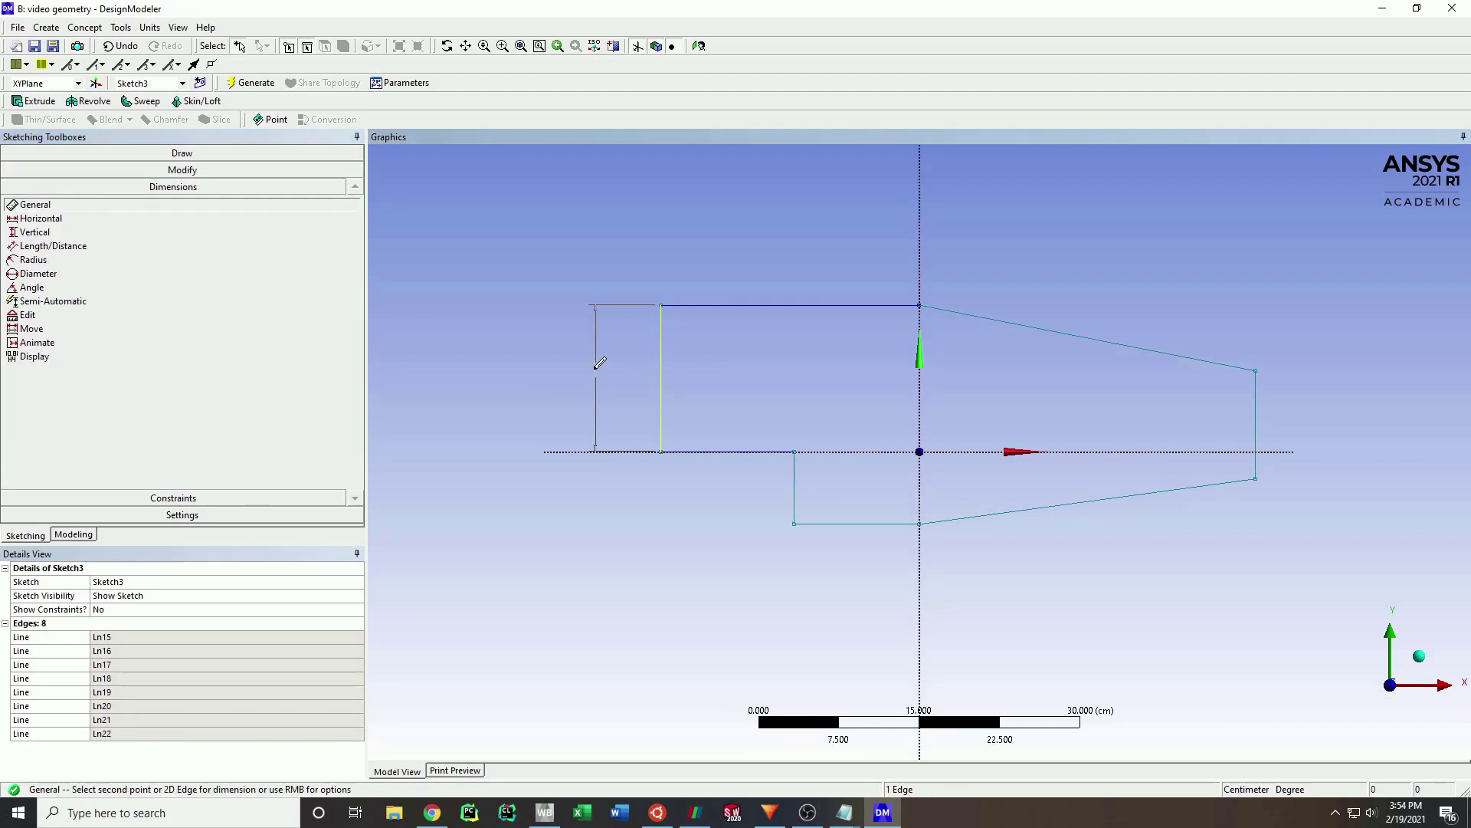
{"action": "left_click", "coordinate": [794, 491]}
{"action": "left_click", "coordinate": [782, 292]}
{"action": "left_click", "coordinate": [856, 460]}
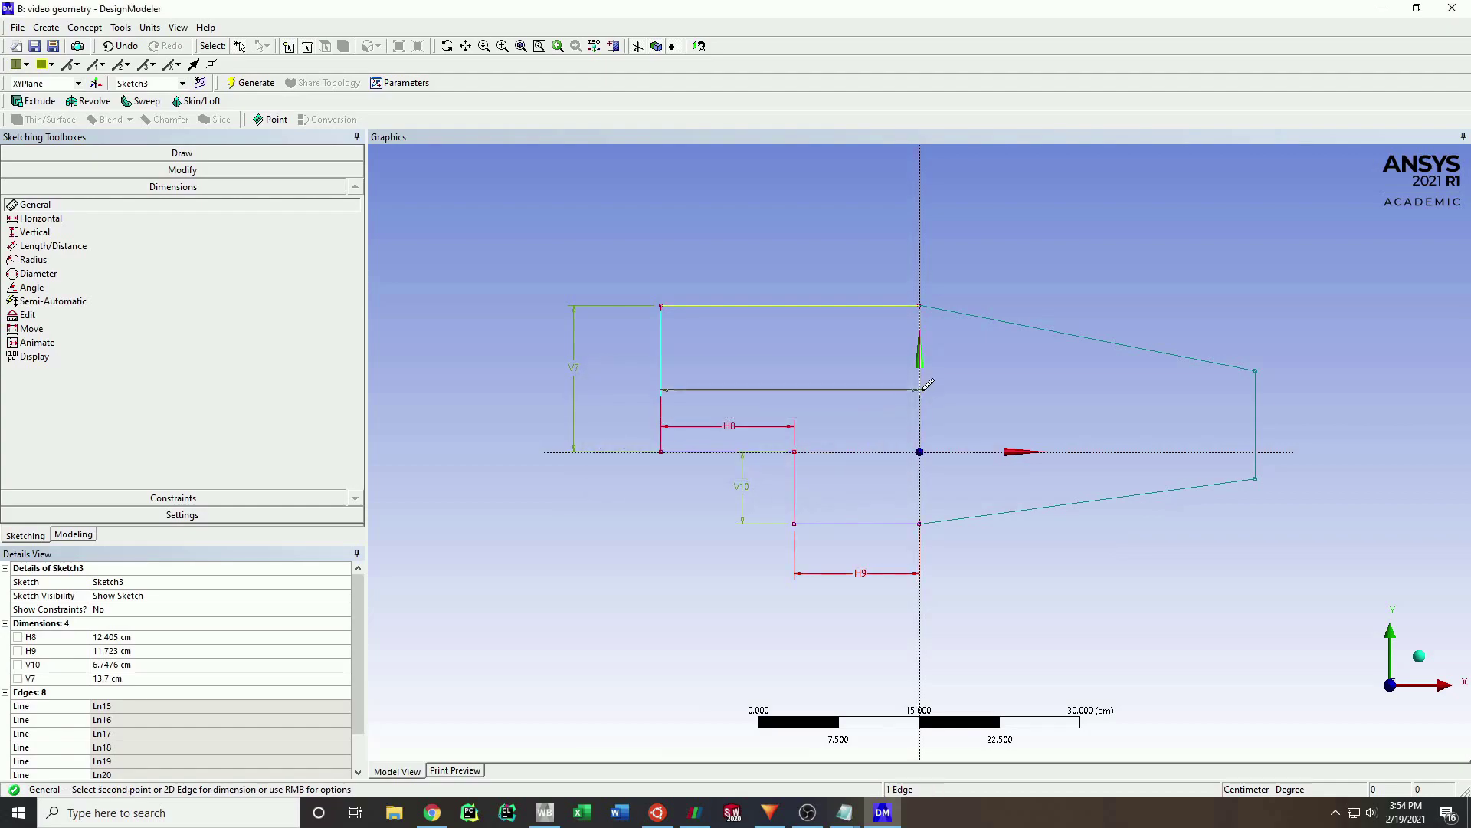
Dimension the outlet edge's height and the vertical distance from the horizontal axis to its lower endpoint.
{"action": "right_click", "coordinate": [667, 156]}
{"action": "left_click", "coordinate": [759, 191]}
{"action": "left_click", "coordinate": [1255, 429]}
{"action": "left_click", "coordinate": [1264, 483]}
{"action": "left_click", "coordinate": [1255, 478]}
{"action": "left_click", "coordinate": [1162, 452]}
Set the outlet edge's height to 7.5 cm, its lower endpoint's offset to 3.25 cm, and the inlet edge's height to 10 cm.
{"action": "left_click", "coordinate": [108, 679]}
{"action": "type", "text": "7.5"}
{"action": "key", "text": "Return"}
{"action": "key", "text": "Down"}
{"action": "type", "text": "3.25"}
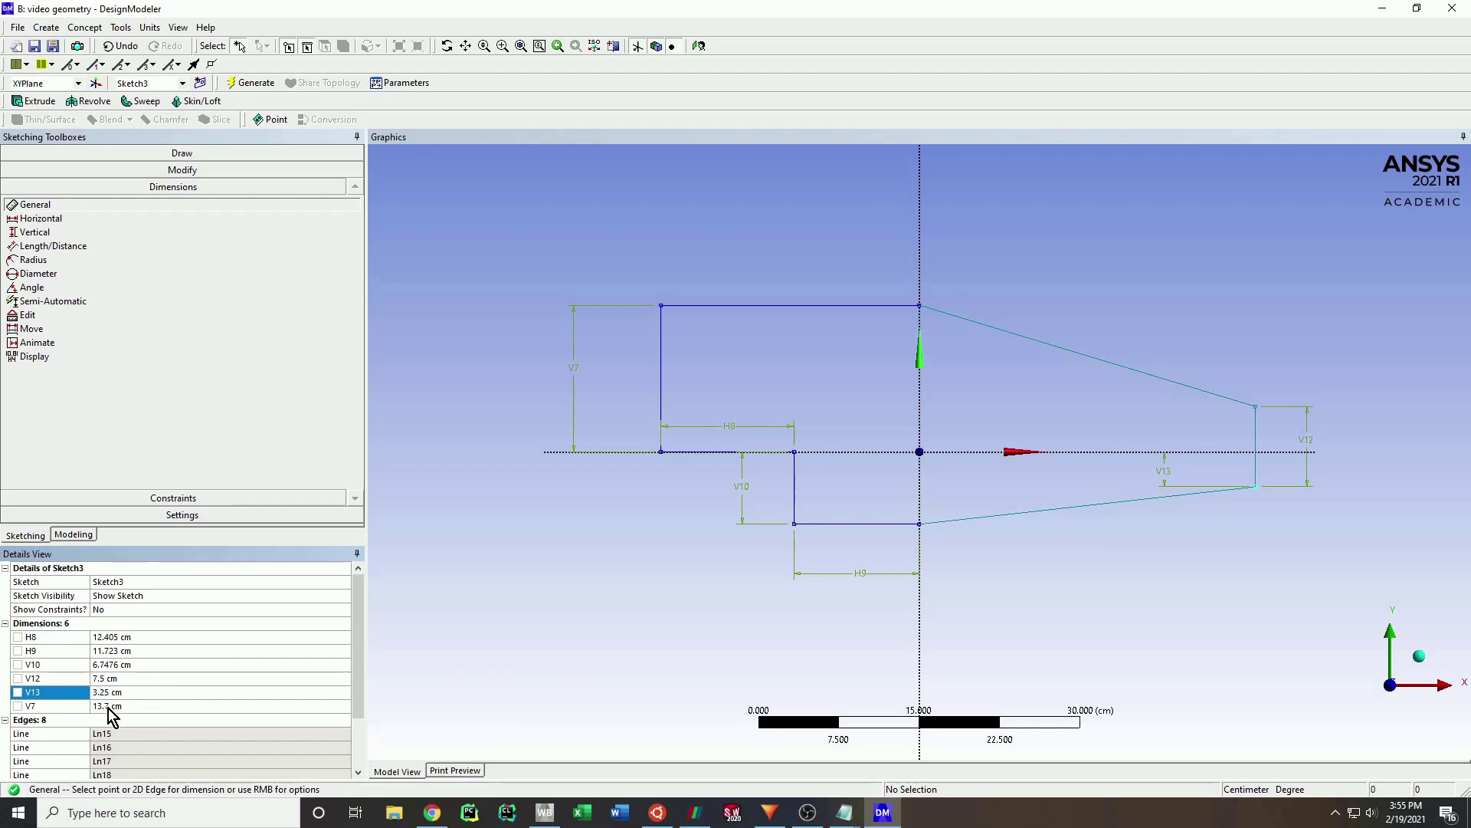
{"action": "left_click", "coordinate": [107, 705]}
{"action": "type", "text": "10"}
{"action": "key", "text": "Return"}
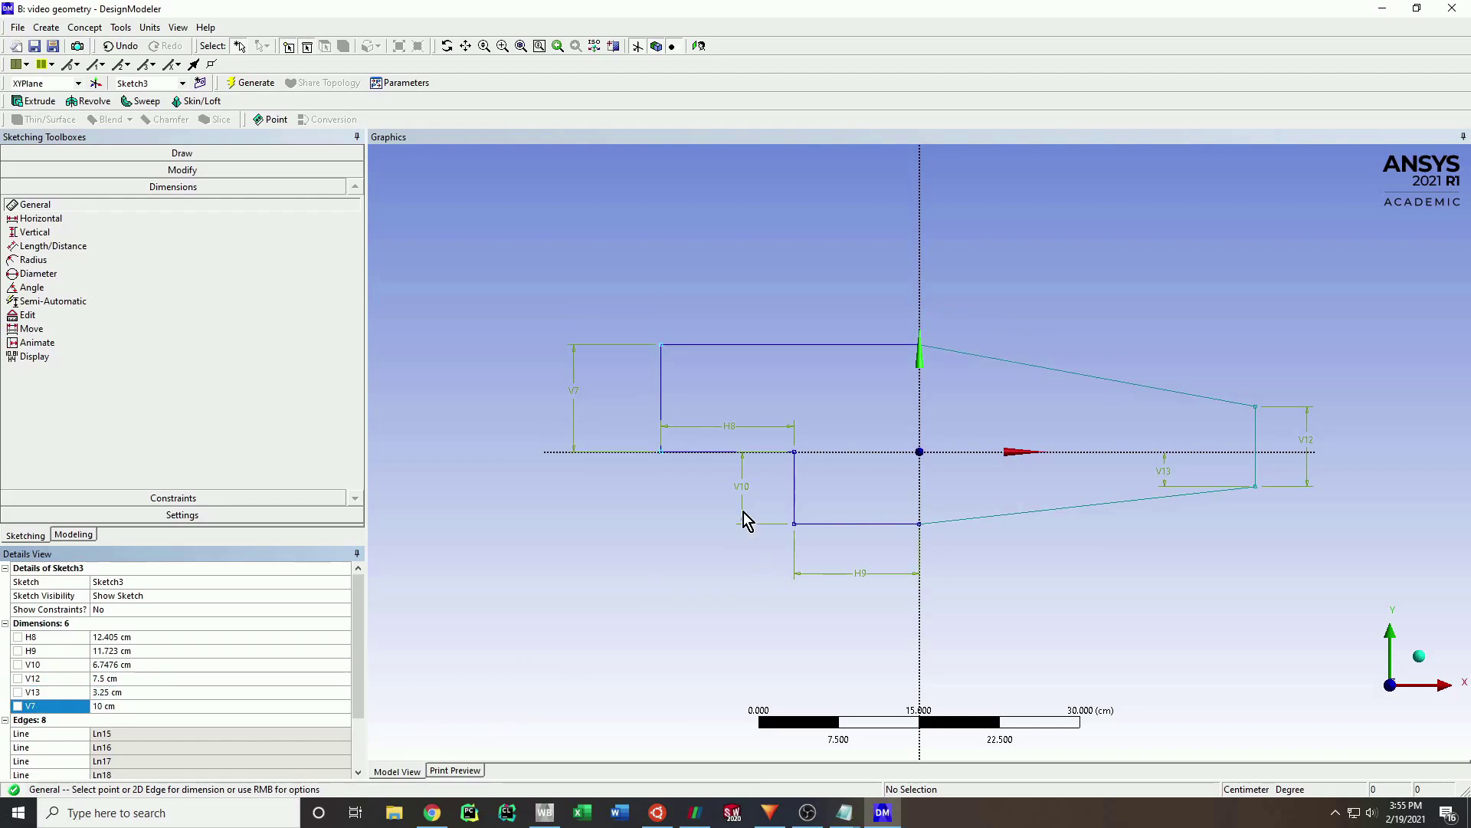
Set the bottom segment before the step to 12.5 cm, the step's height to 5 cm, and the segment after it to 10 cm.
{"action": "left_click", "coordinate": [108, 637]}
{"action": "type", "text": "12.5"}
{"action": "key", "text": "Return"}
{"action": "key", "text": "Down"}
{"action": "key", "text": "Down"}
{"action": "type", "text": "5"}
{"action": "key", "text": "Return"}
{"action": "left_click", "coordinate": [115, 650]}
{"action": "type", "text": "10"}
{"action": "key", "text": "Return"}
Dimension the tapered section from the vertical axis to the outlet edge and set its length to 30 cm.
{"action": "left_click", "coordinate": [923, 460]}
{"action": "left_click", "coordinate": [1256, 445]}
{"action": "left_click", "coordinate": [1116, 295]}
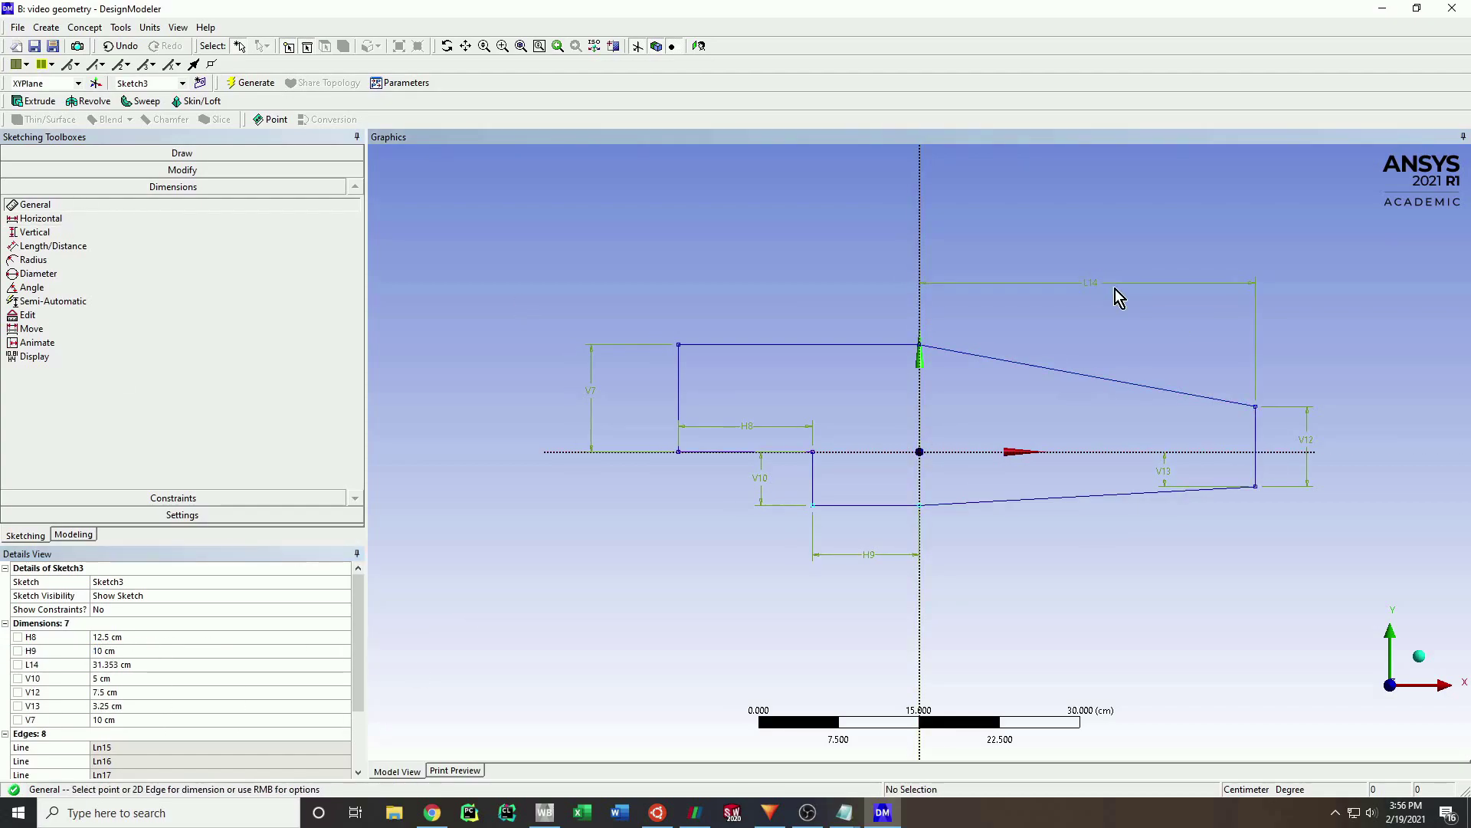
{"action": "left_click", "coordinate": [99, 665]}
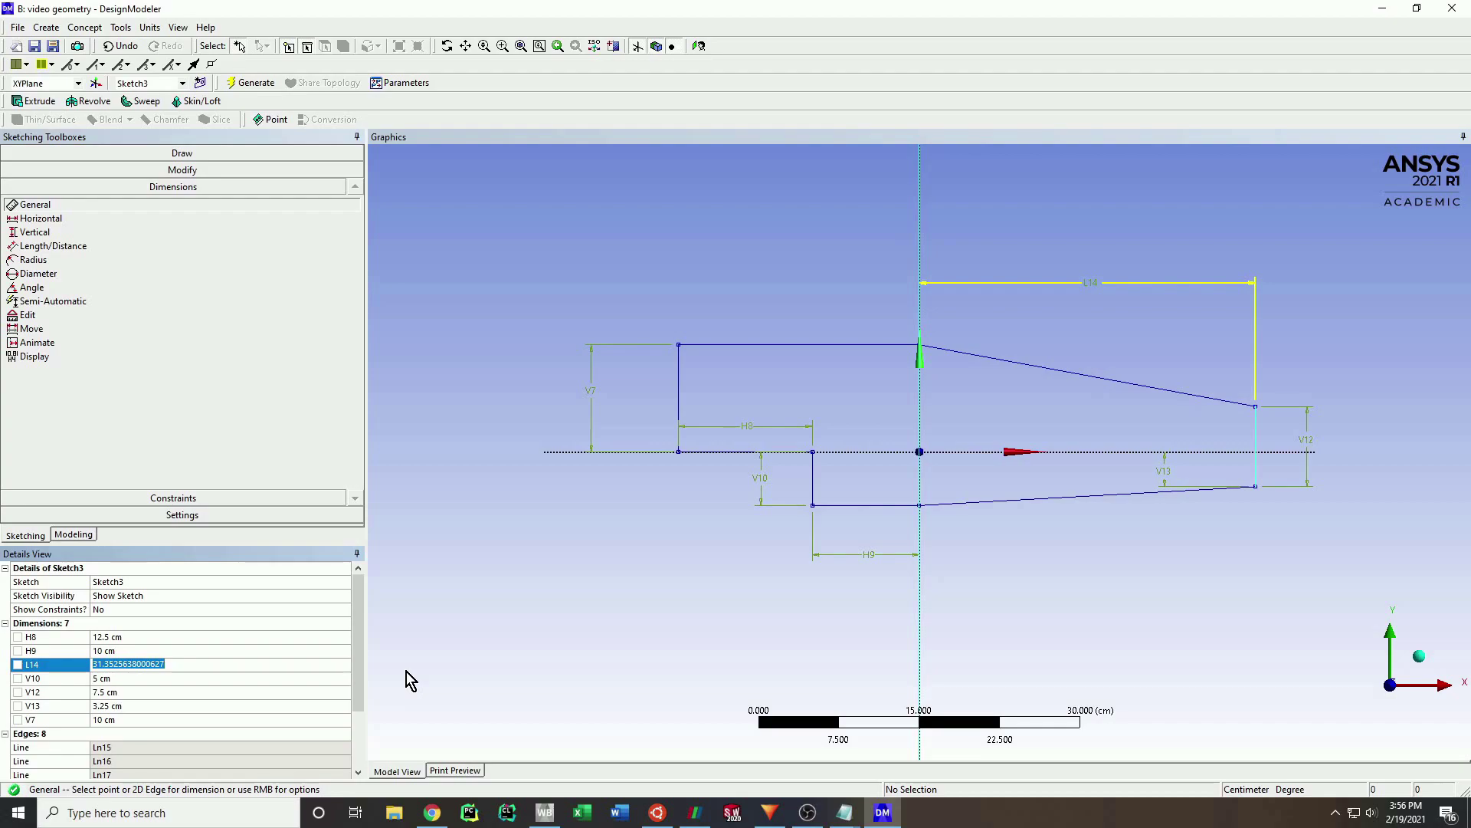
{"action": "type", "text": "30"}
{"action": "key", "text": "Return"}
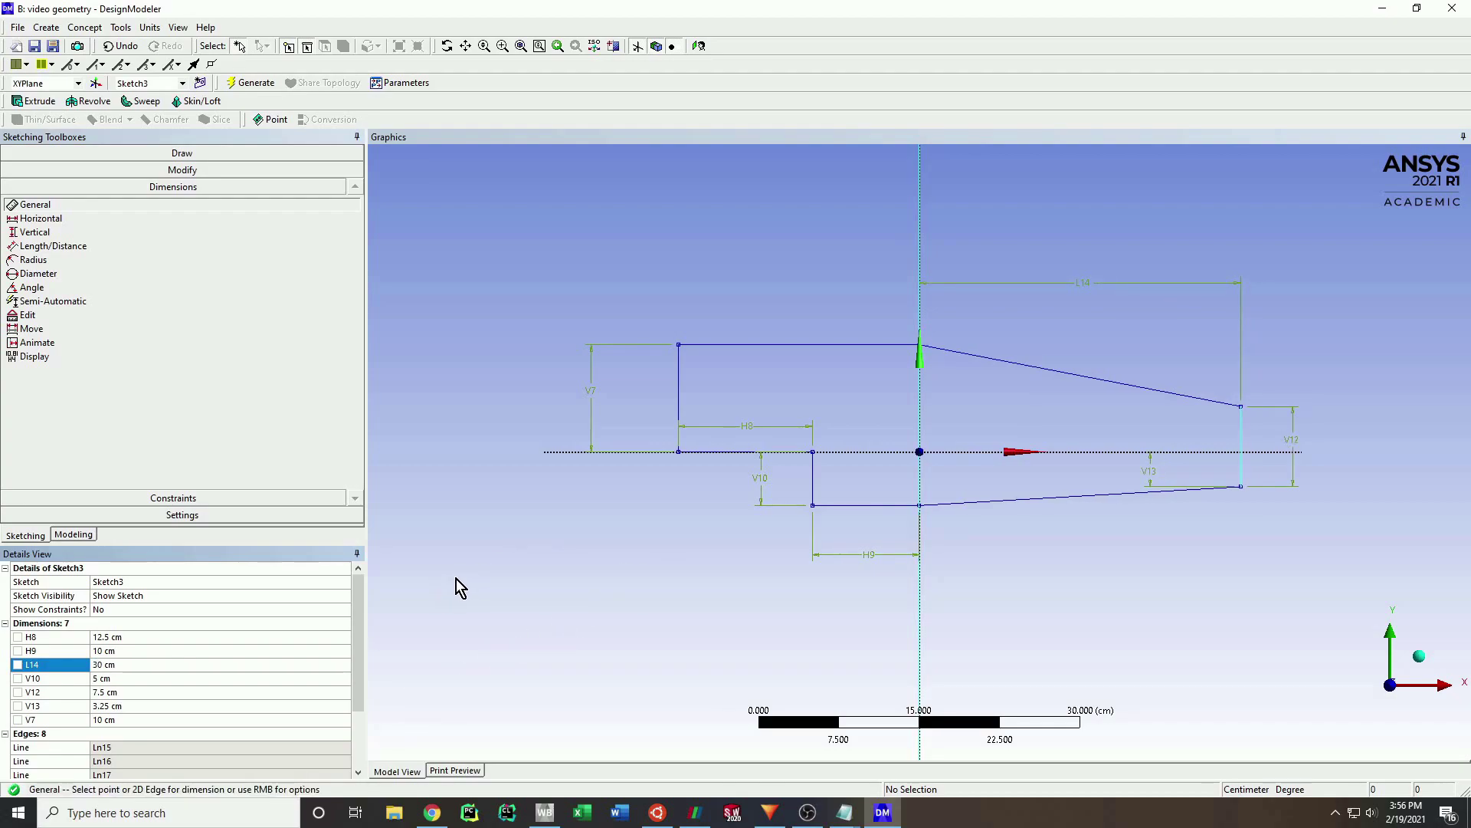
Extrude the sketched profile with direction Both - Symmetric and a depth of 10 cm, and generate the body.
{"action": "left_click", "coordinate": [73, 535]}
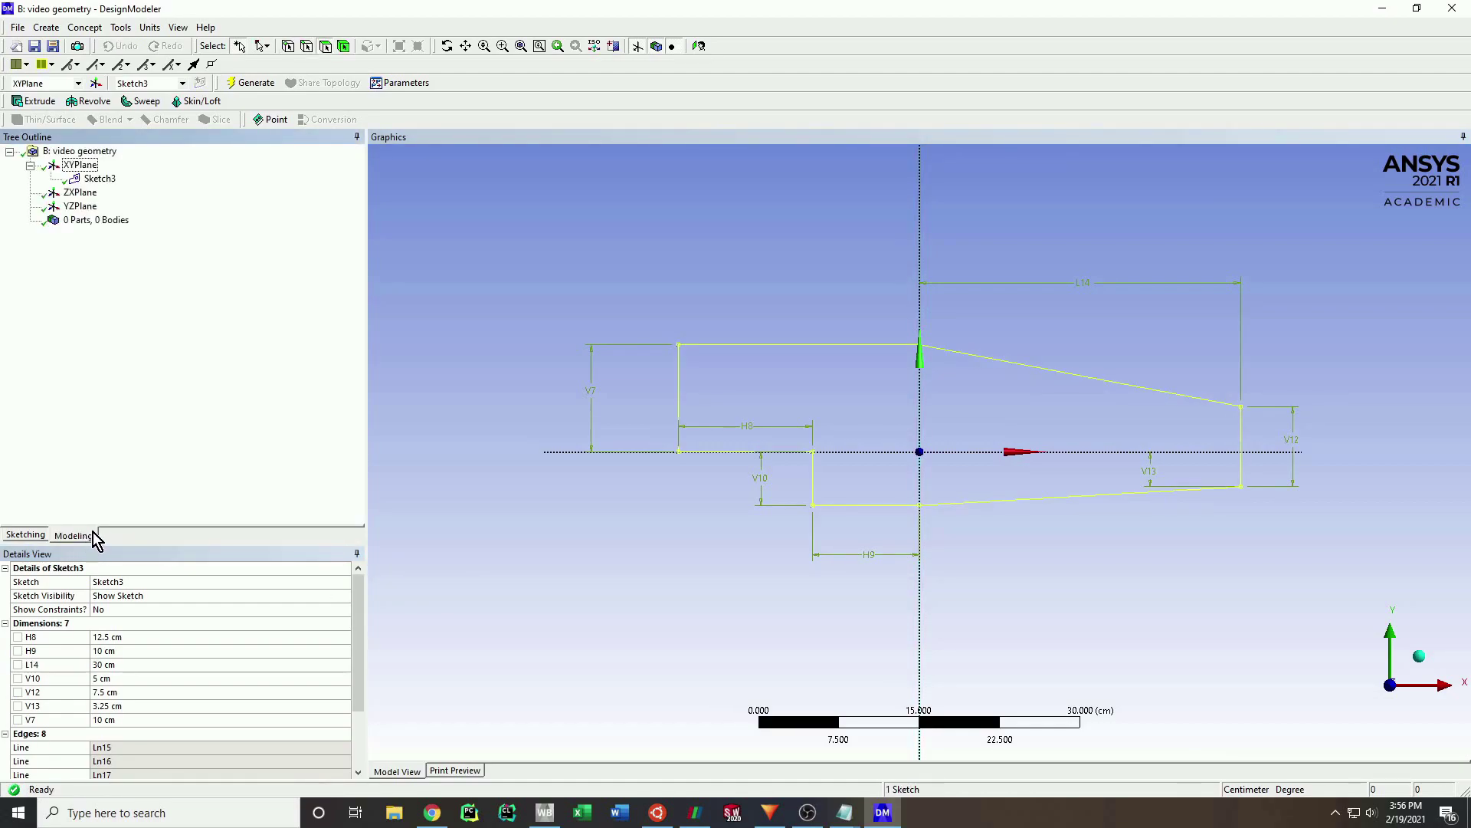
{"action": "left_click", "coordinate": [34, 101]}
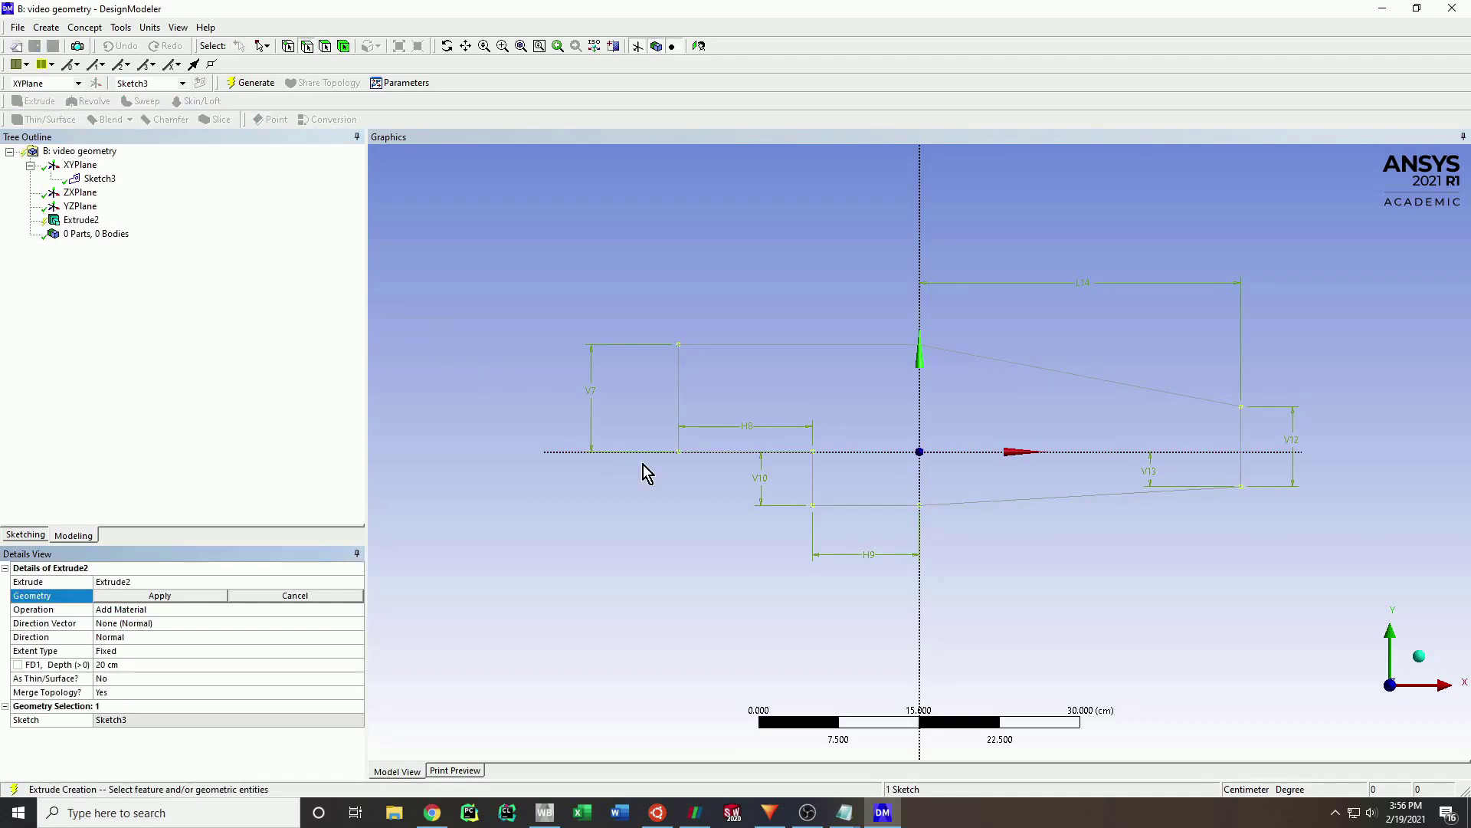
{"action": "left_click", "coordinate": [90, 180]}
{"action": "left_click", "coordinate": [155, 598]}
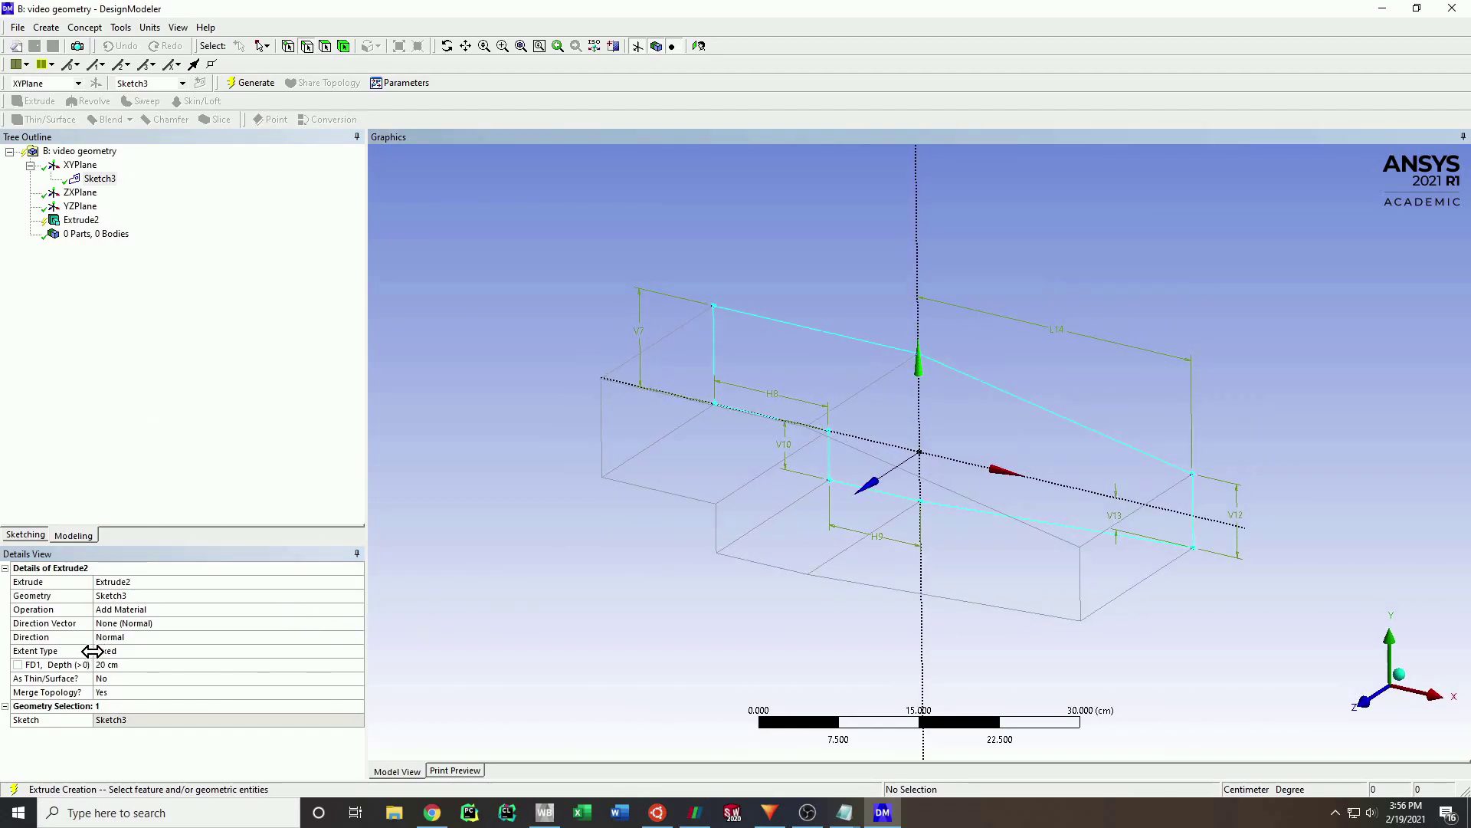
{"action": "left_click", "coordinate": [127, 639]}
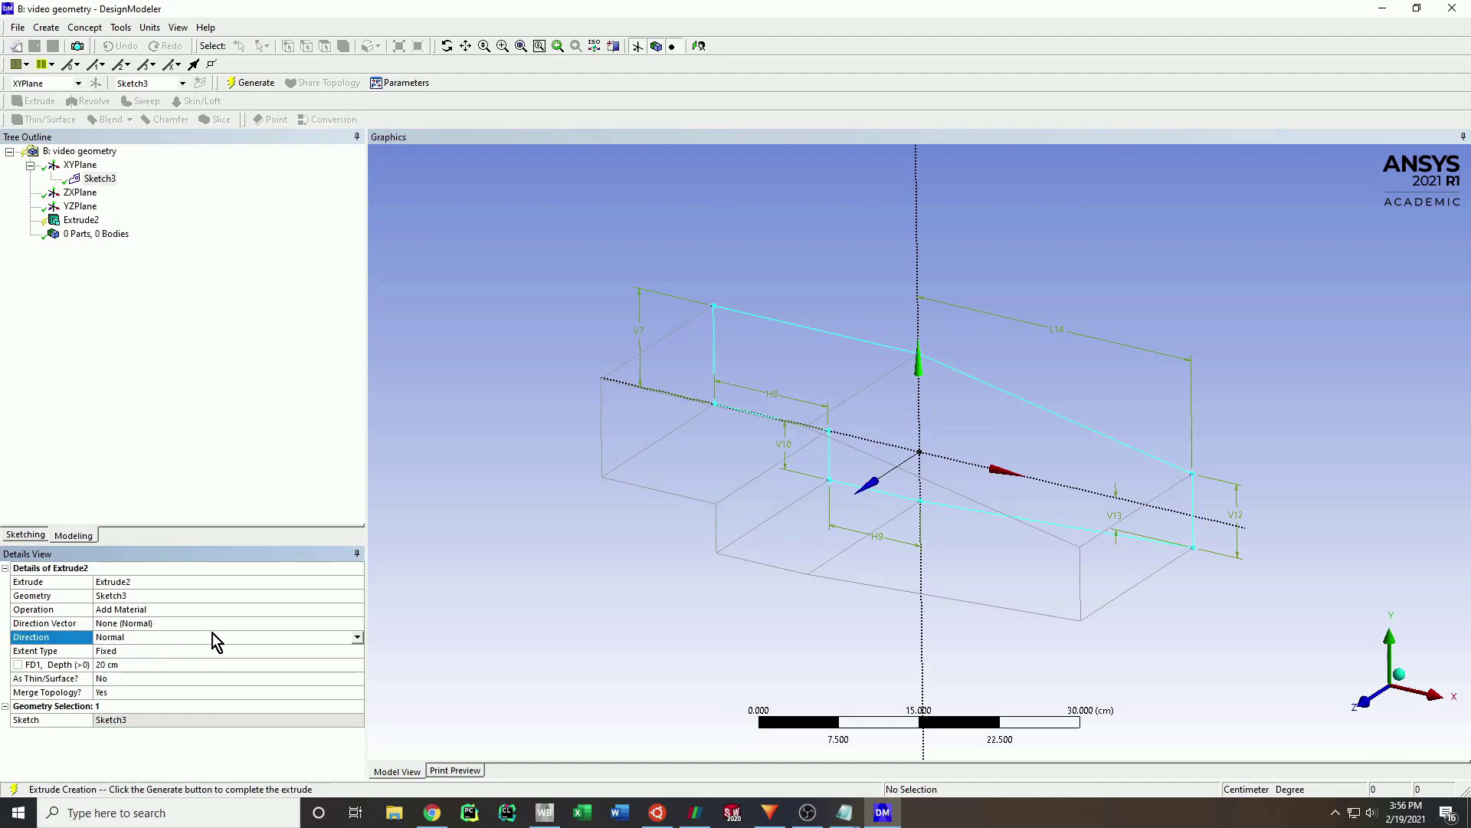
{"action": "left_click", "coordinate": [357, 638]}
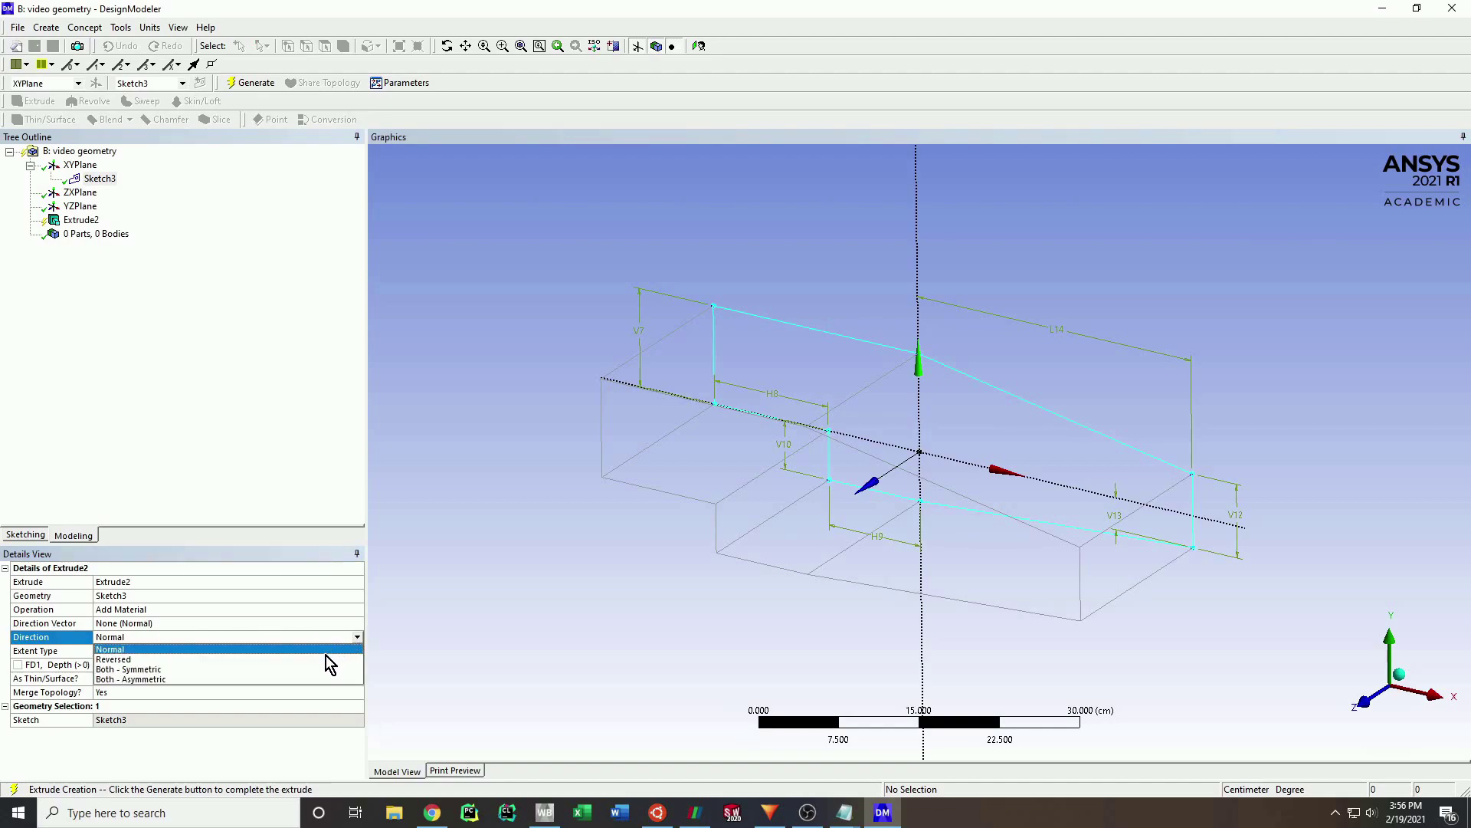
{"action": "left_click", "coordinate": [311, 670]}
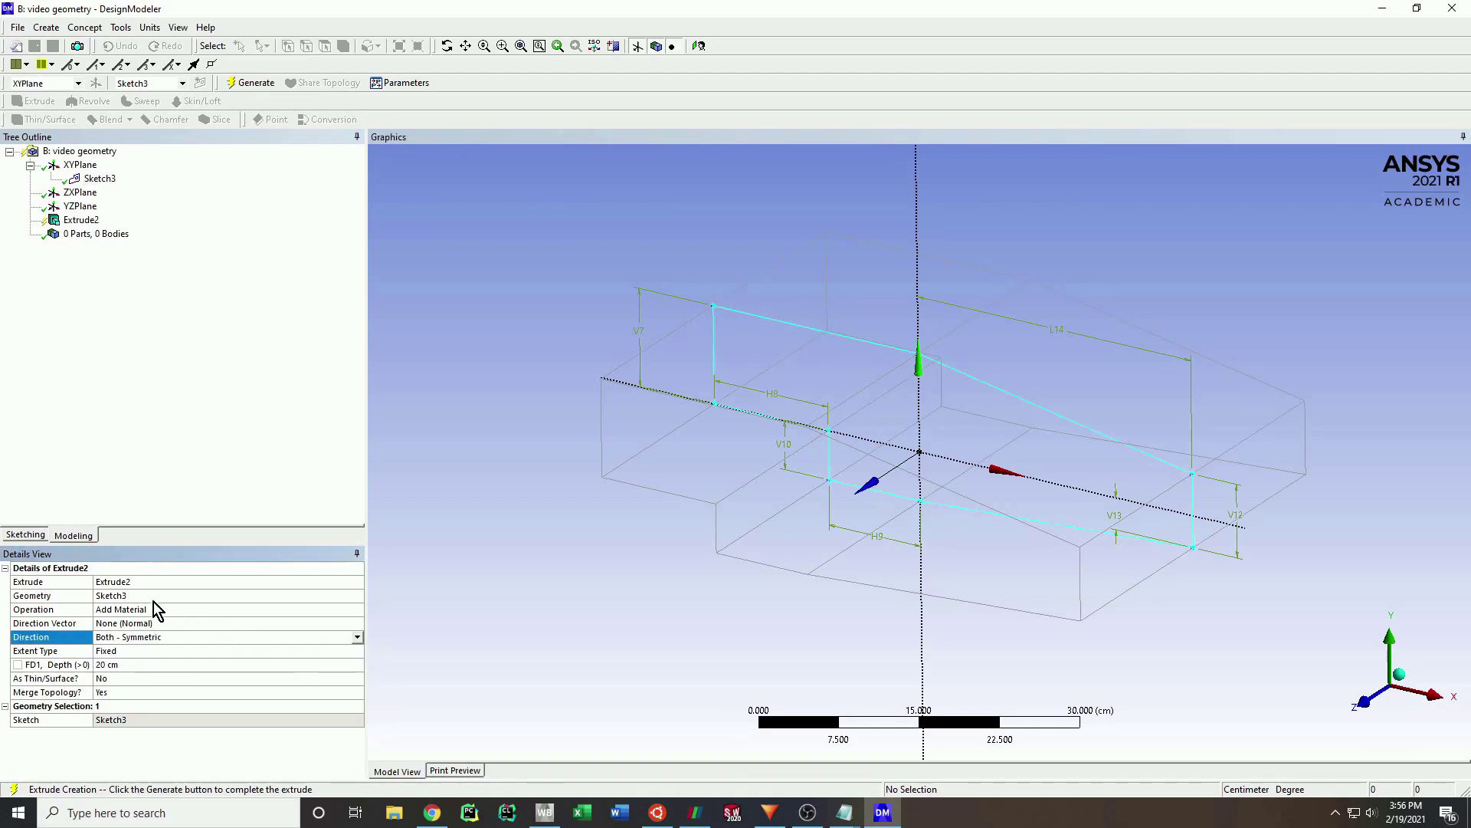
{"action": "left_click", "coordinate": [123, 664]}
{"action": "type", "text": "10"}
{"action": "key", "text": "Return"}
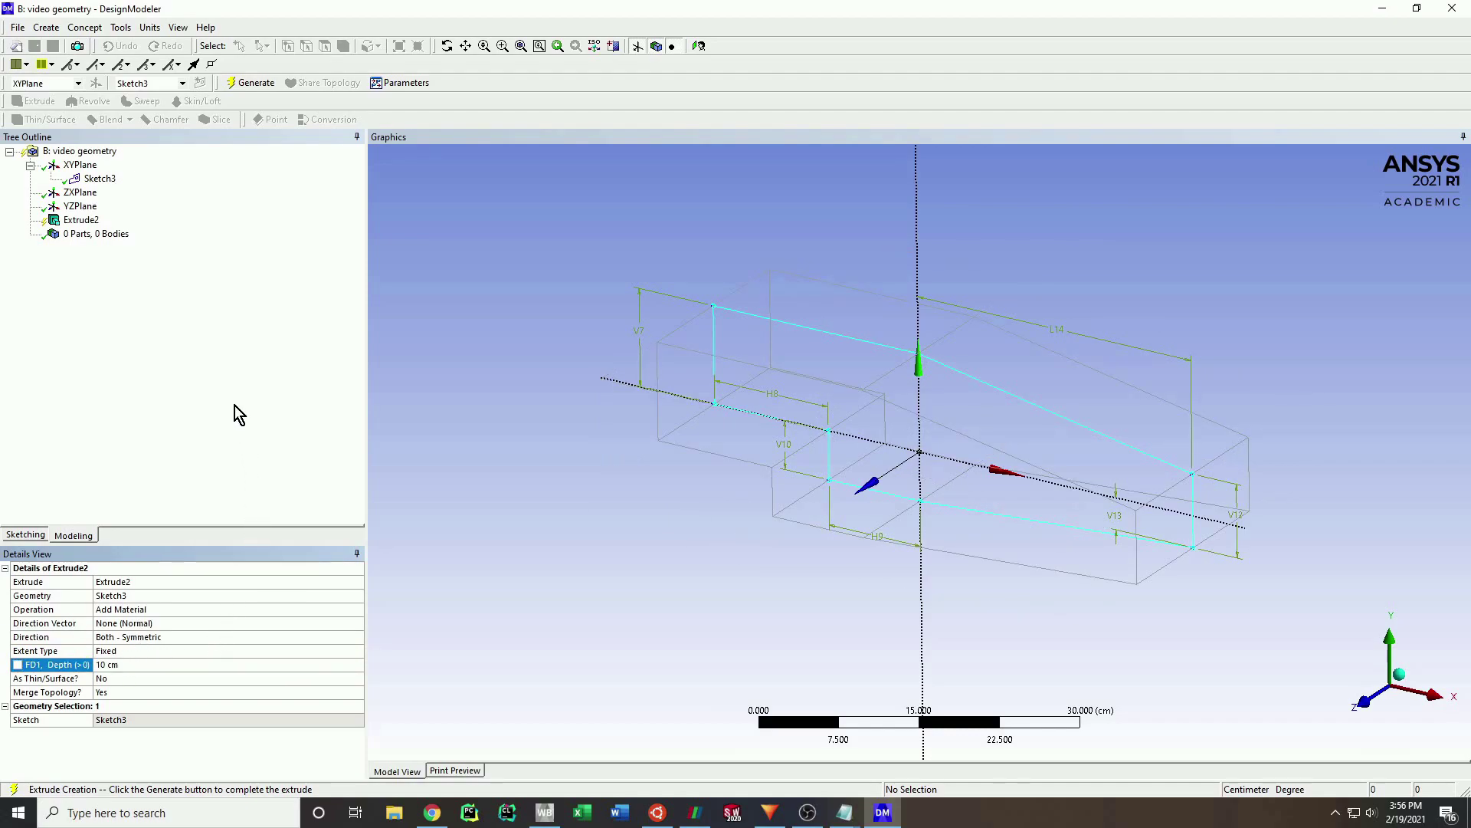
{"action": "left_click", "coordinate": [244, 82]}
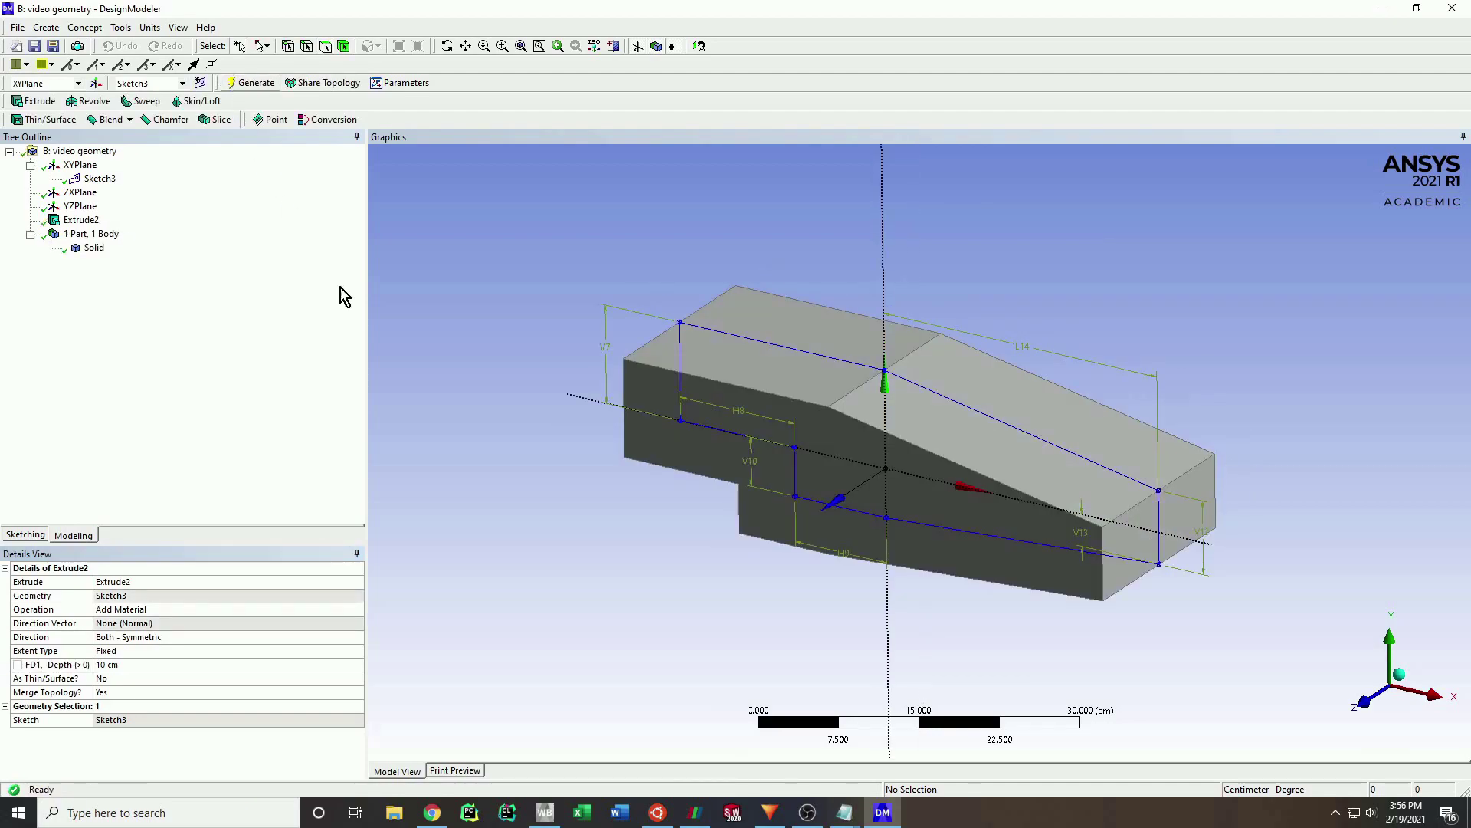
Change the extruded body's type to Fluid and regenerate the model.
{"action": "middle_click_drag", "start_coordinate": [524, 517], "coordinate": [679, 495]}
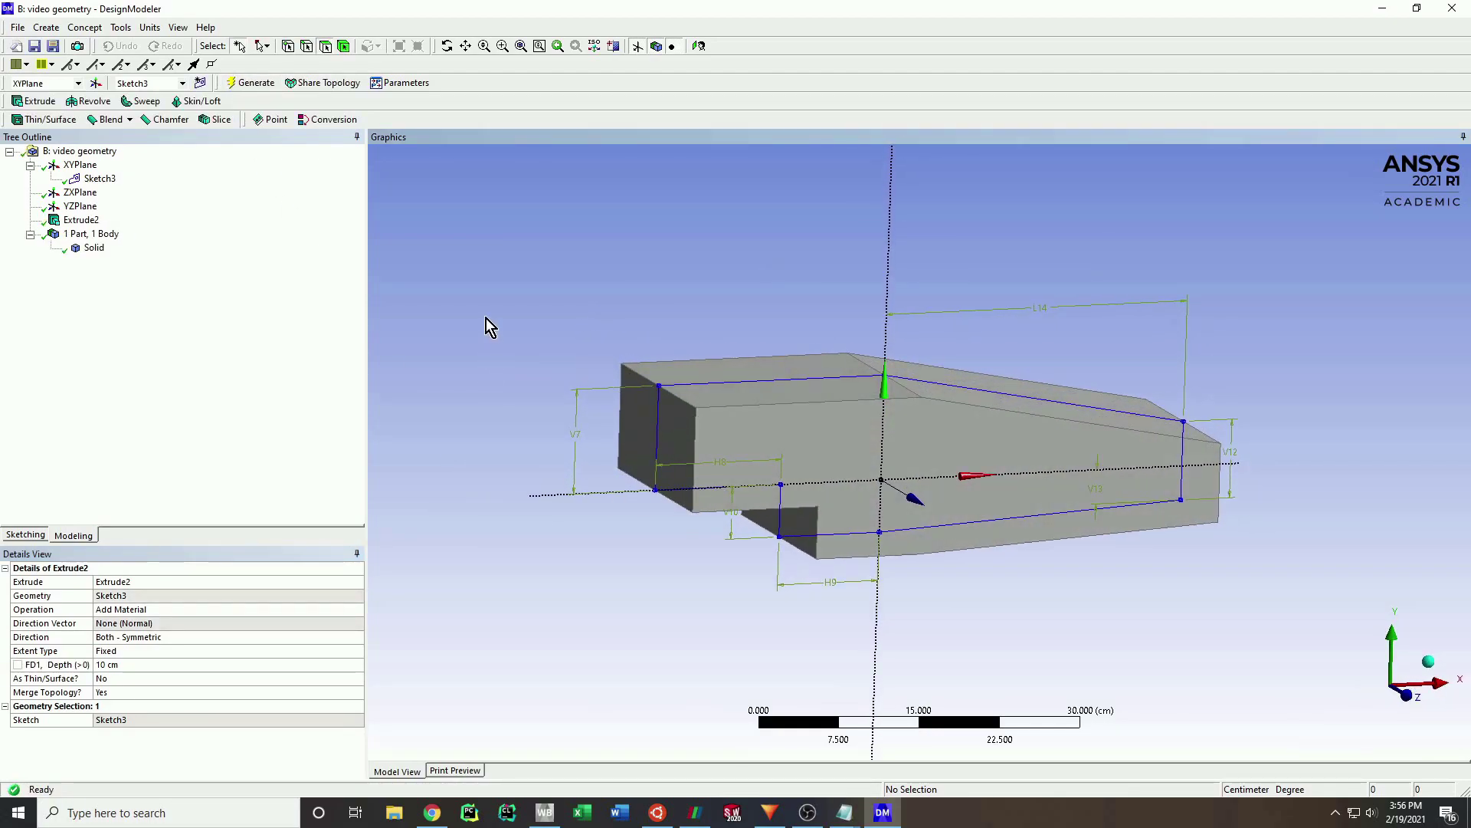
{"action": "left_click", "coordinate": [98, 249]}
{"action": "left_click", "coordinate": [141, 665]}
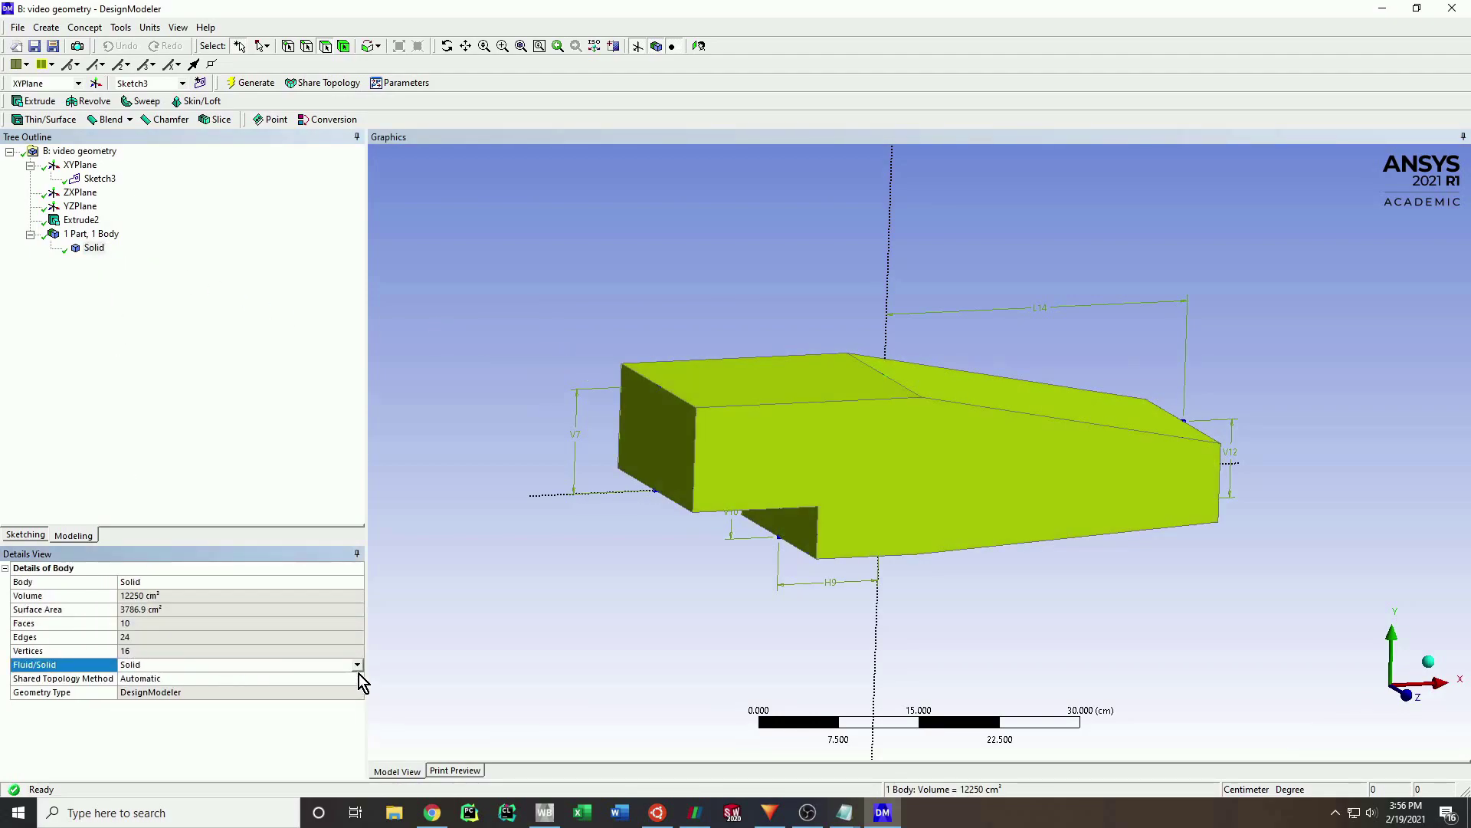
{"action": "left_click", "coordinate": [357, 665]}
{"action": "left_click", "coordinate": [334, 685]}
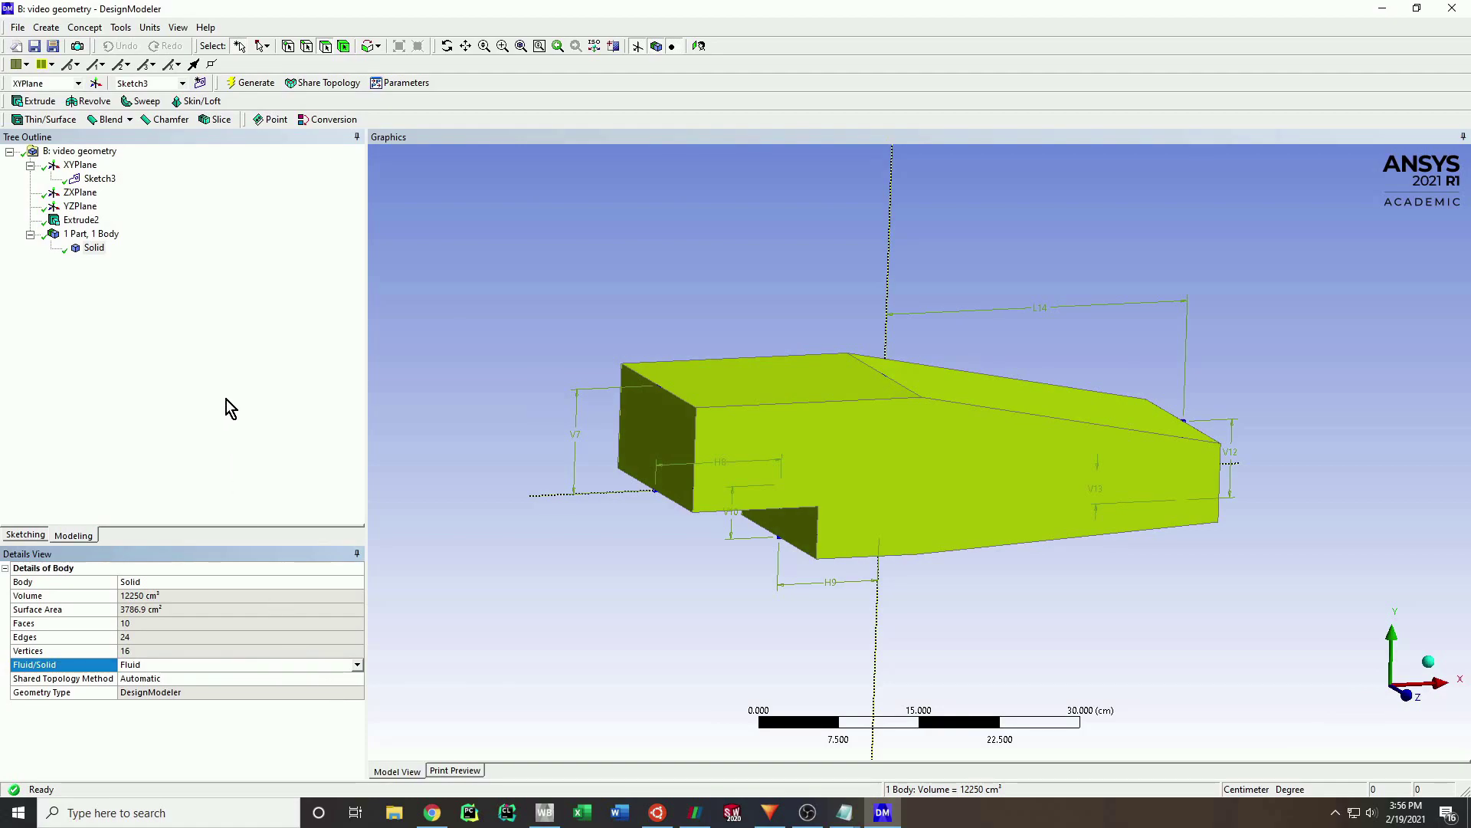
{"action": "left_click", "coordinate": [253, 82]}
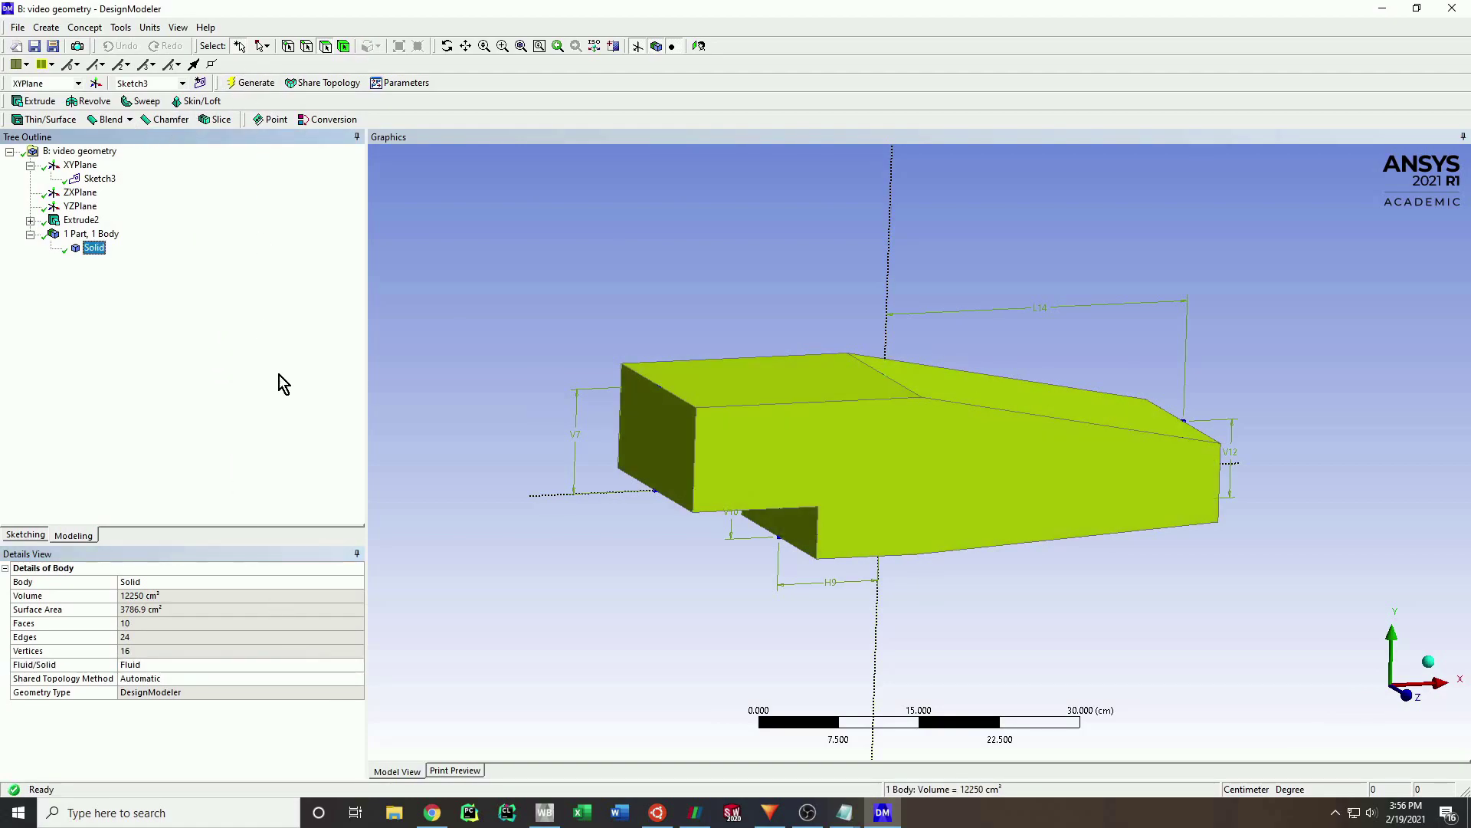
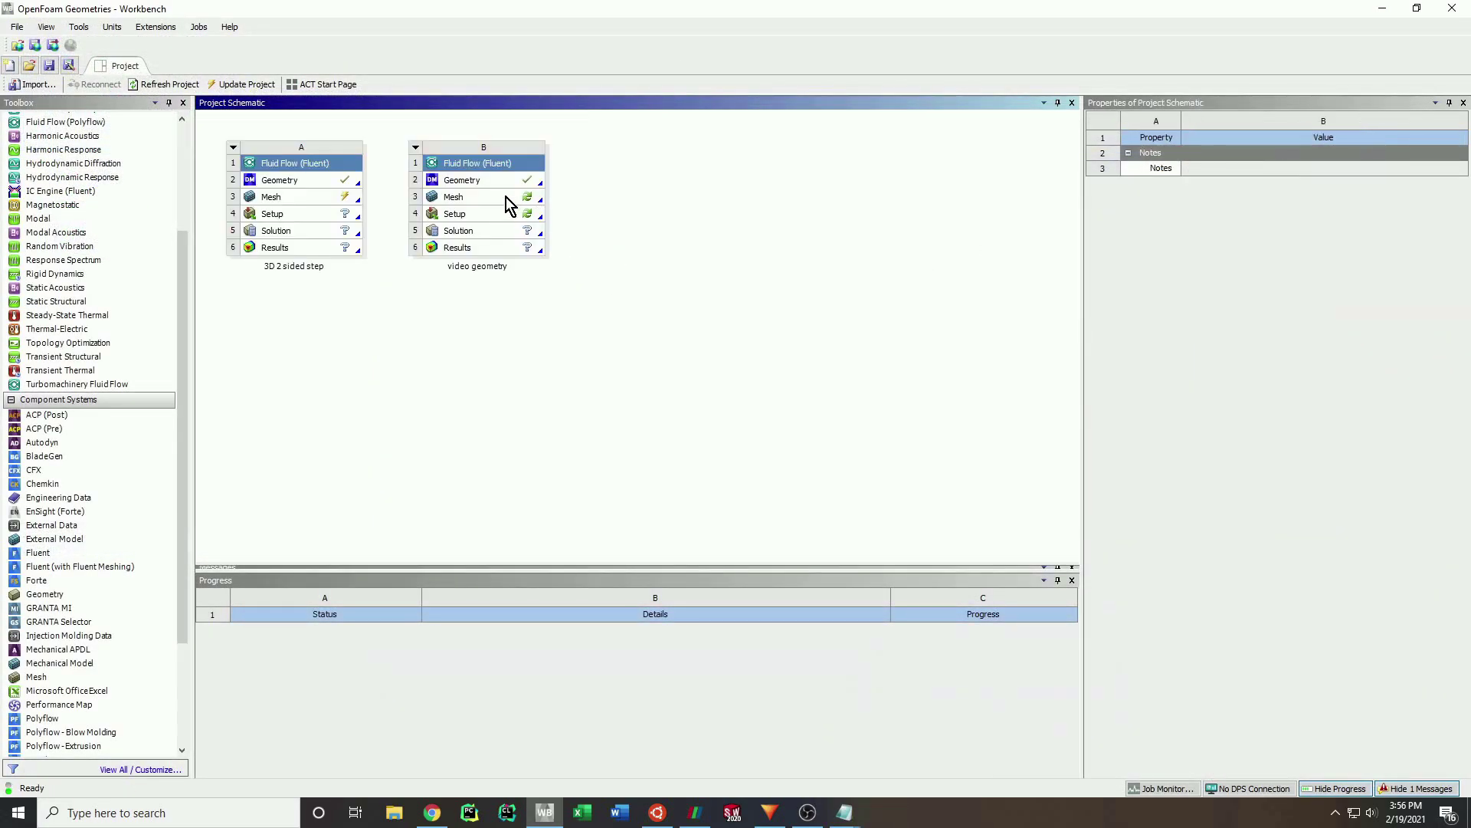
Switch to Meshing for the video geometry system and delete the existing inlet, outlet and wall named selections.
{"action": "left_click", "coordinate": [783, 440]}
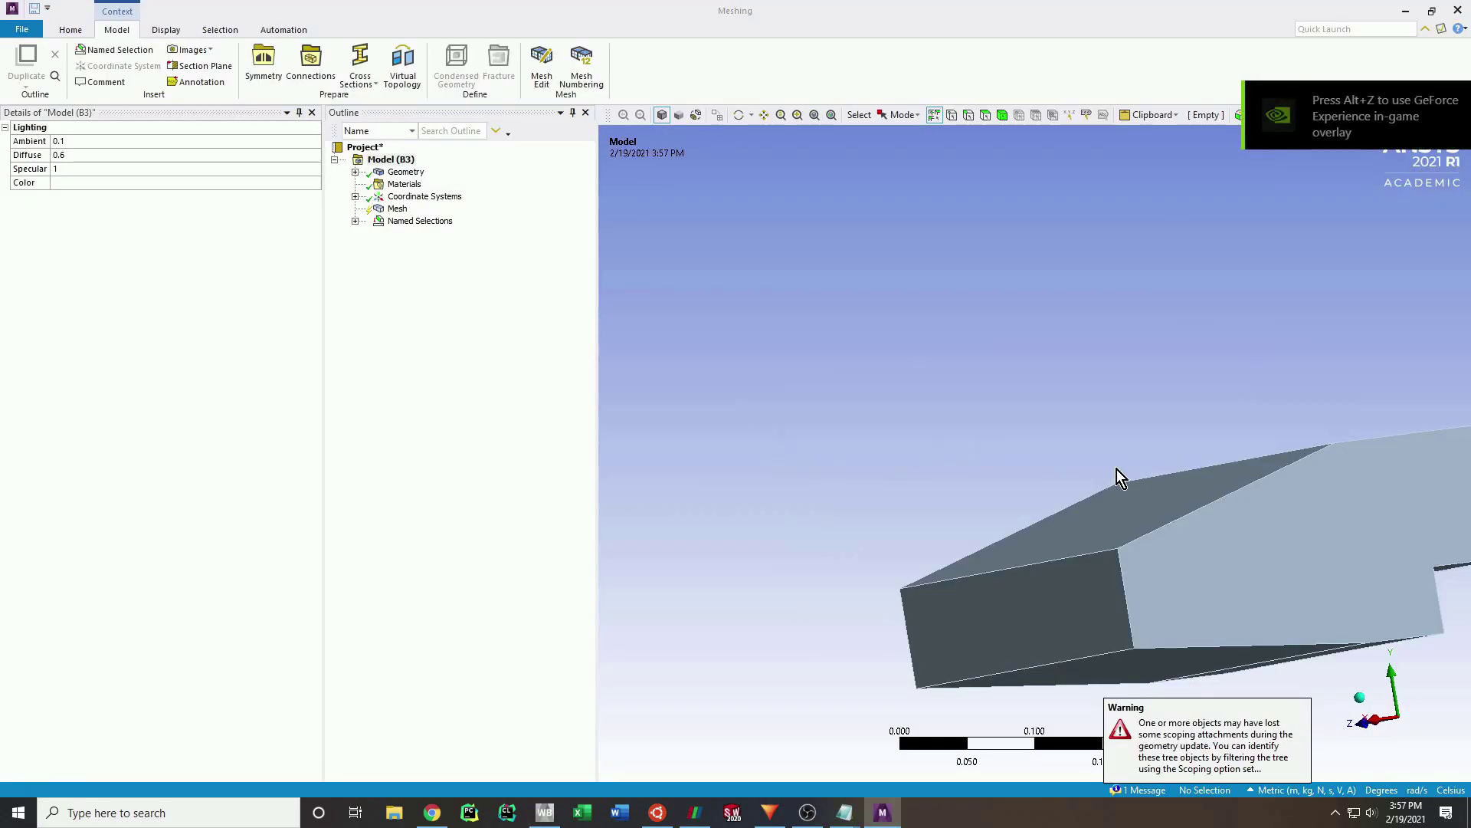
{"action": "middle_click_drag", "start_coordinate": [1116, 476], "coordinate": [672, 455]}
{"action": "left_click", "coordinate": [354, 221]}
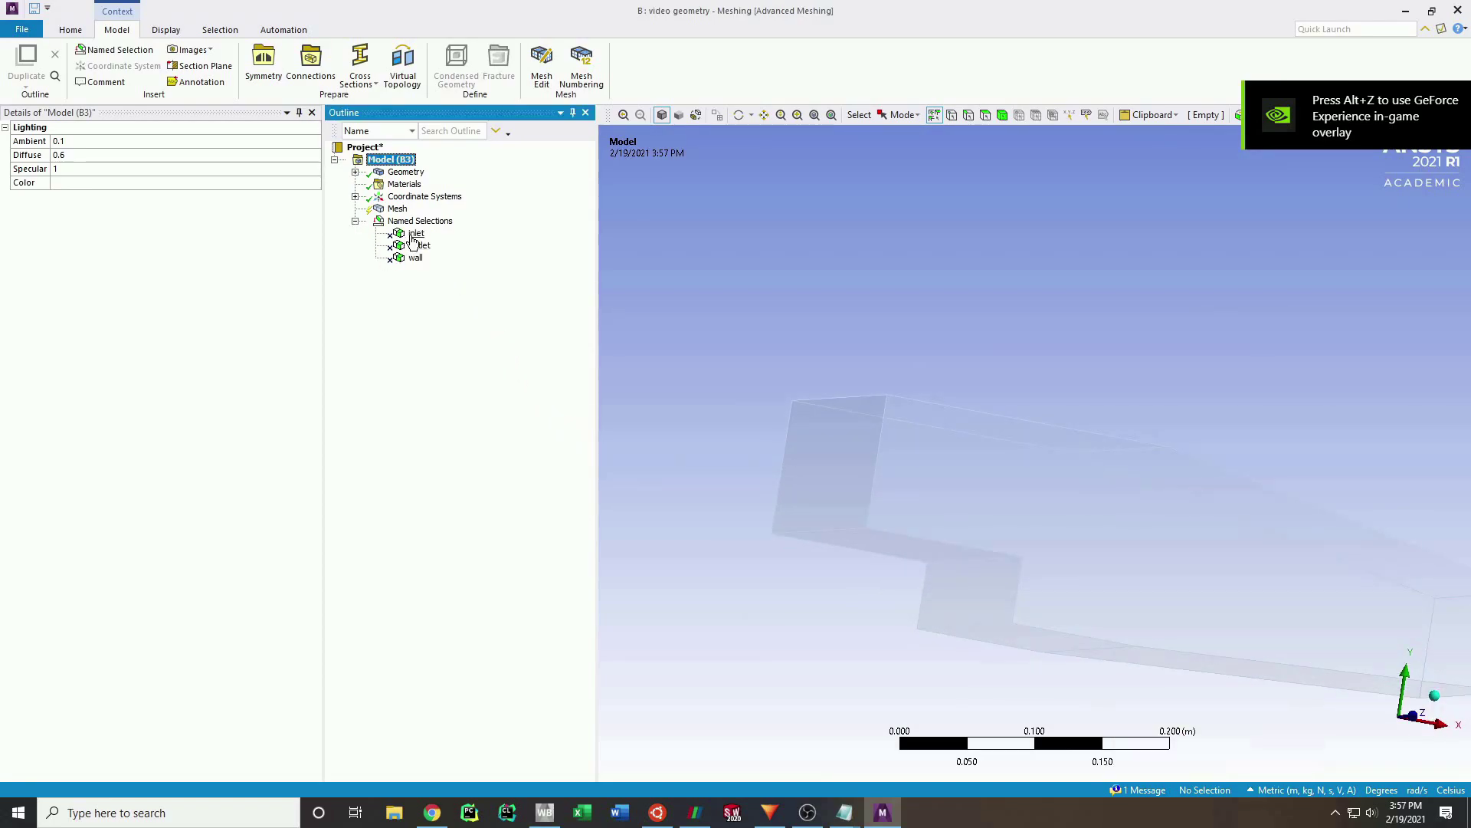
{"action": "left_click", "coordinate": [416, 234]}
{"action": "right_click", "coordinate": [417, 235]}
{"action": "left_click", "coordinate": [391, 303]}
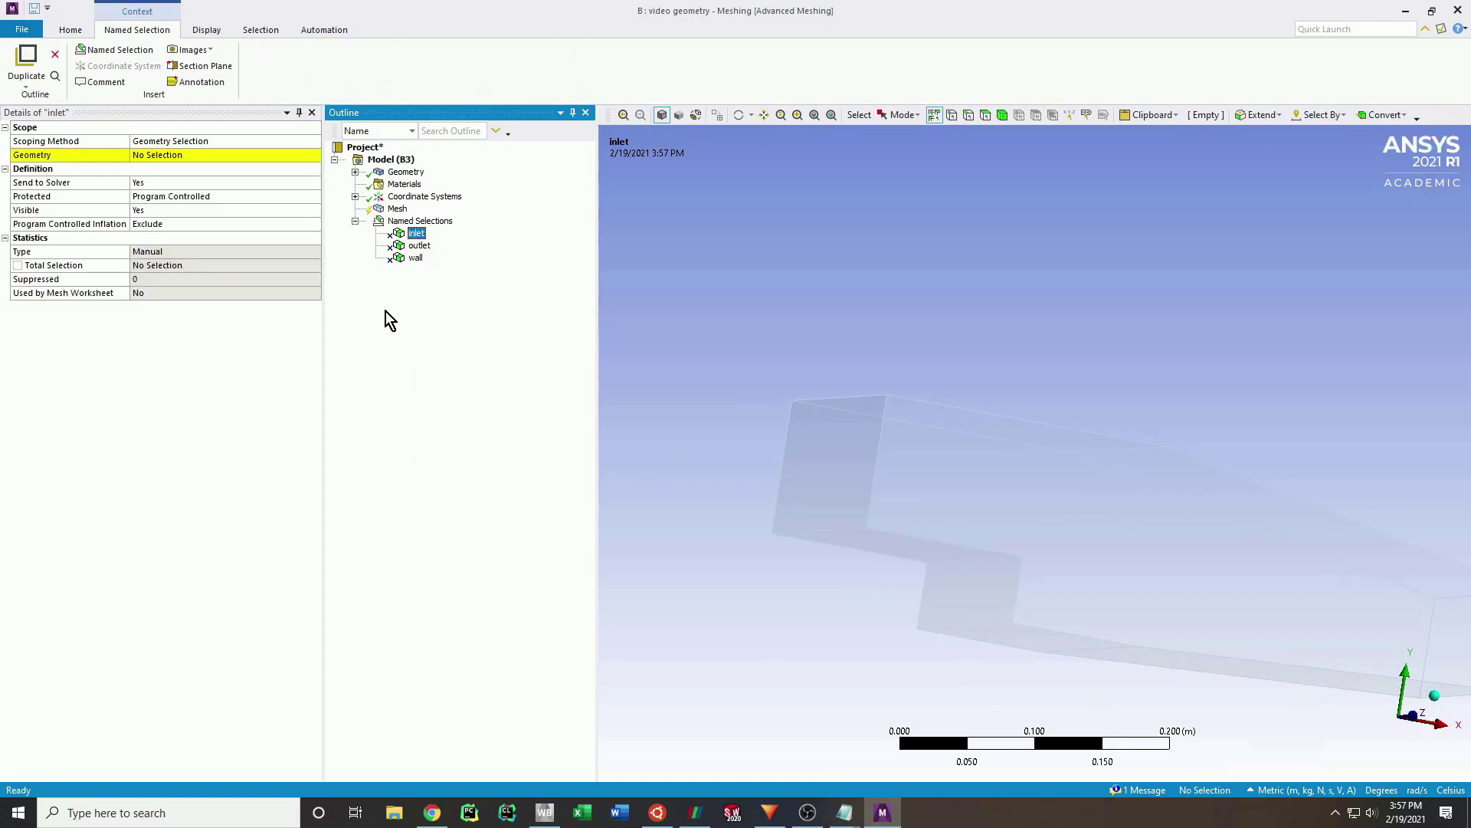
{"action": "left_click", "coordinate": [418, 260], "text": "shift"}
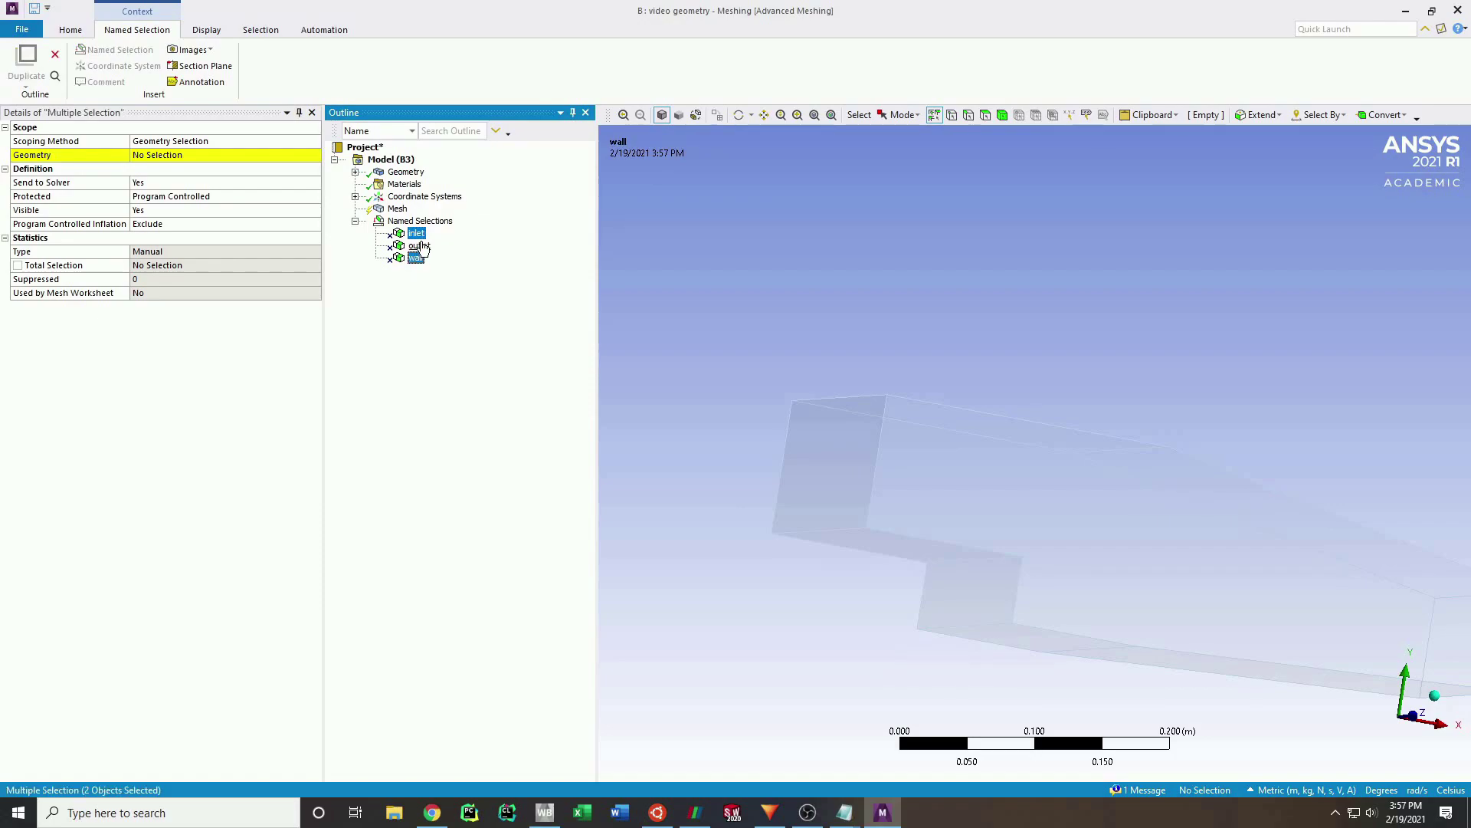
{"action": "key", "text": "Delete"}
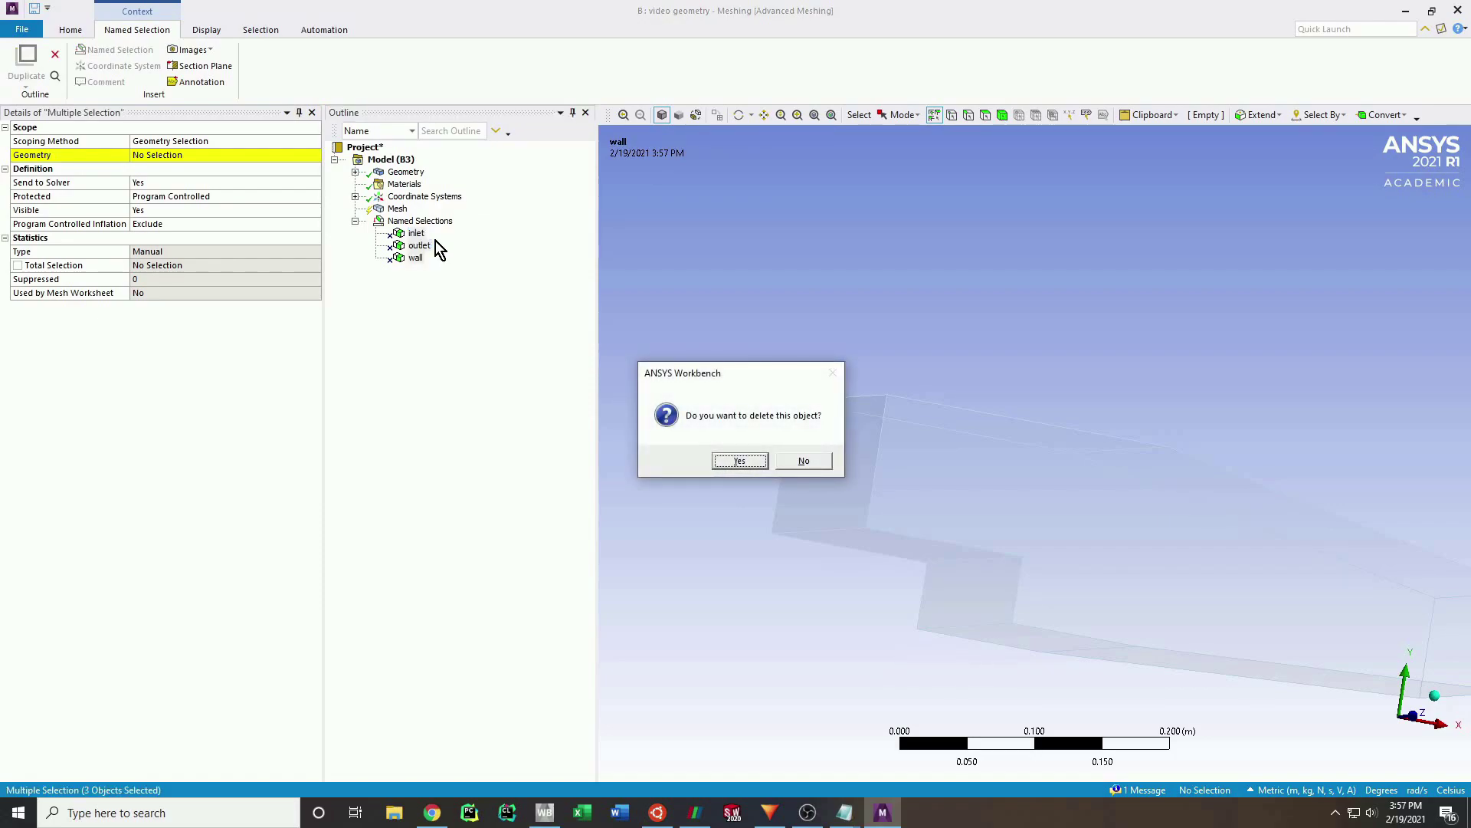
{"action": "left_click", "coordinate": [742, 461]}
Create a named selection "inlet" from the vertical end face on the step side of the channel.
{"action": "middle_click_drag", "start_coordinate": [920, 422], "coordinate": [1068, 450]}
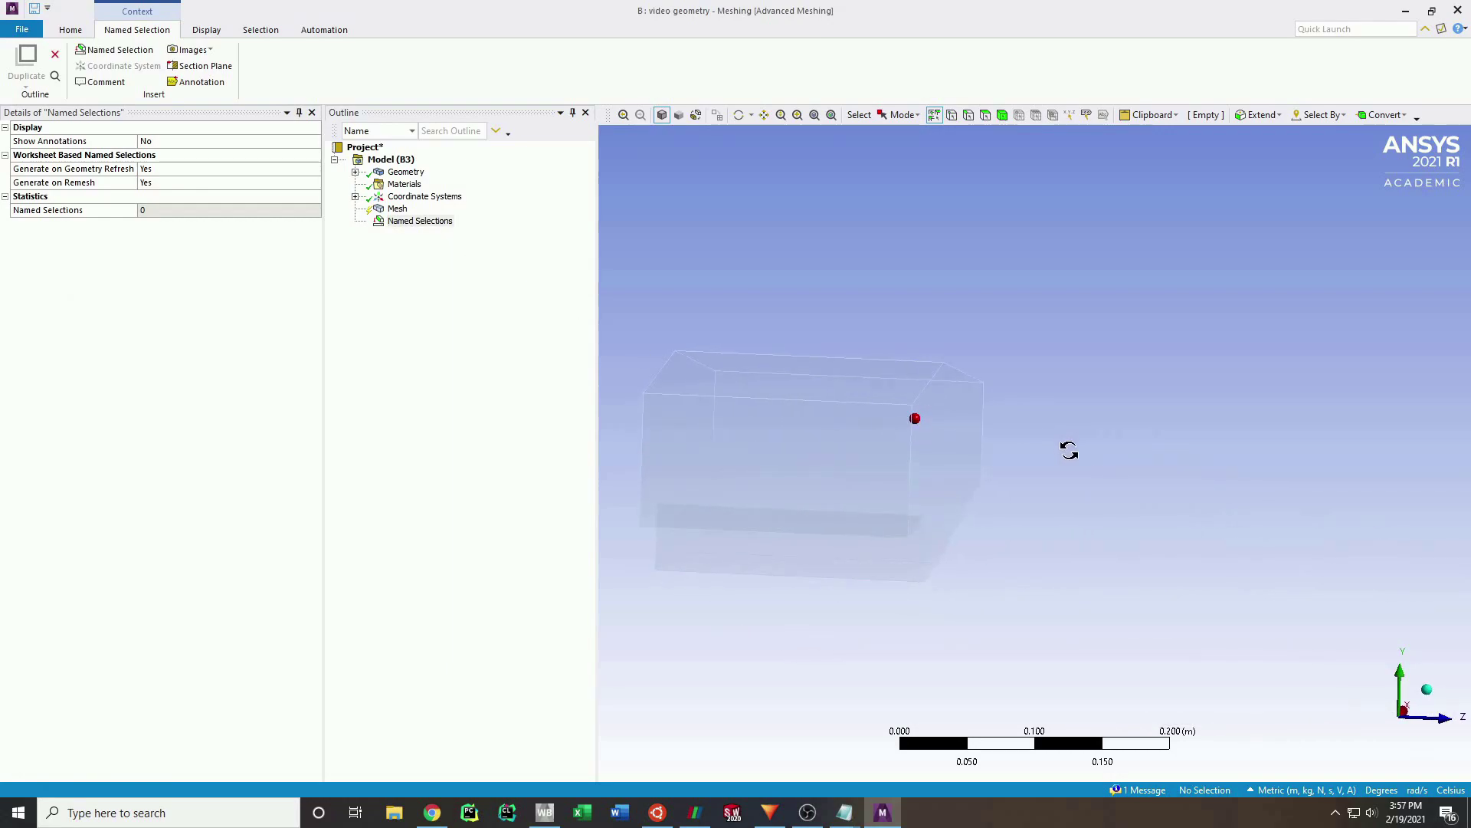
{"action": "left_click", "coordinate": [783, 433]}
{"action": "type", "text": "ninlet"}
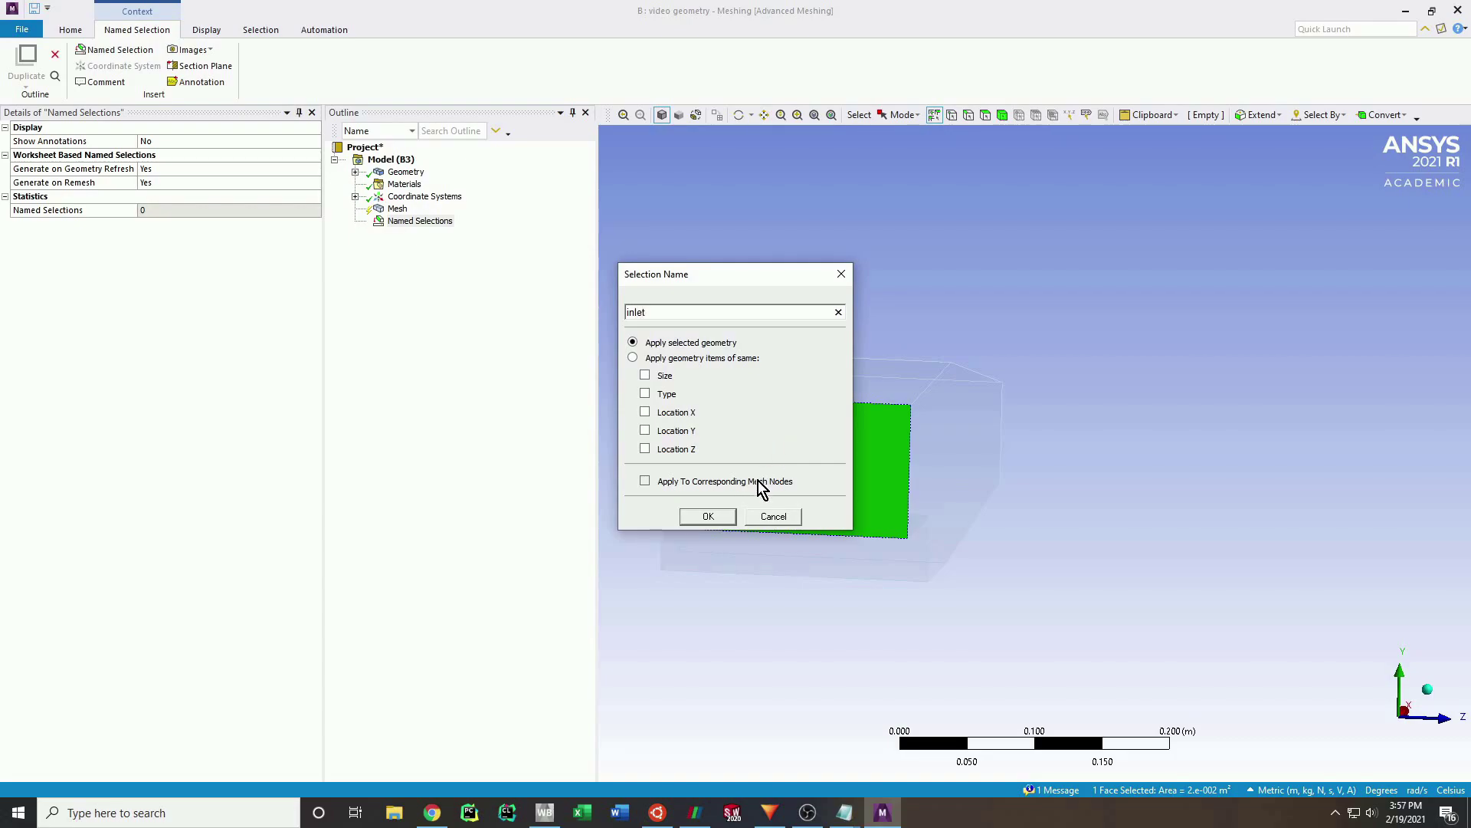
{"action": "left_click", "coordinate": [708, 515]}
Create a named selection "outlet" from the end face of the tapered section.
{"action": "middle_click_drag", "start_coordinate": [821, 449], "coordinate": [998, 503]}
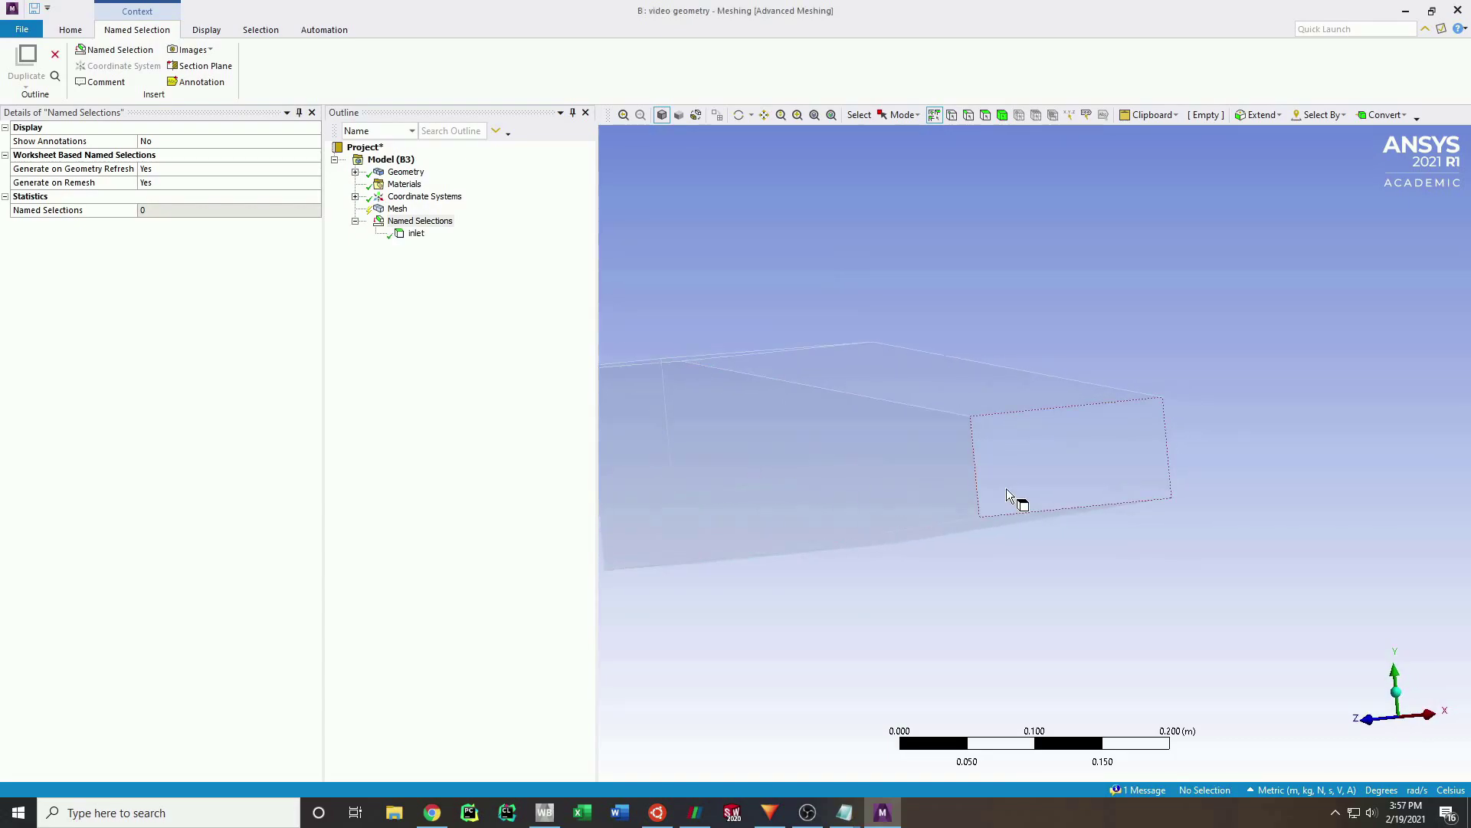
{"action": "left_click", "coordinate": [1030, 479]}
{"action": "type", "text": "noutlet"}
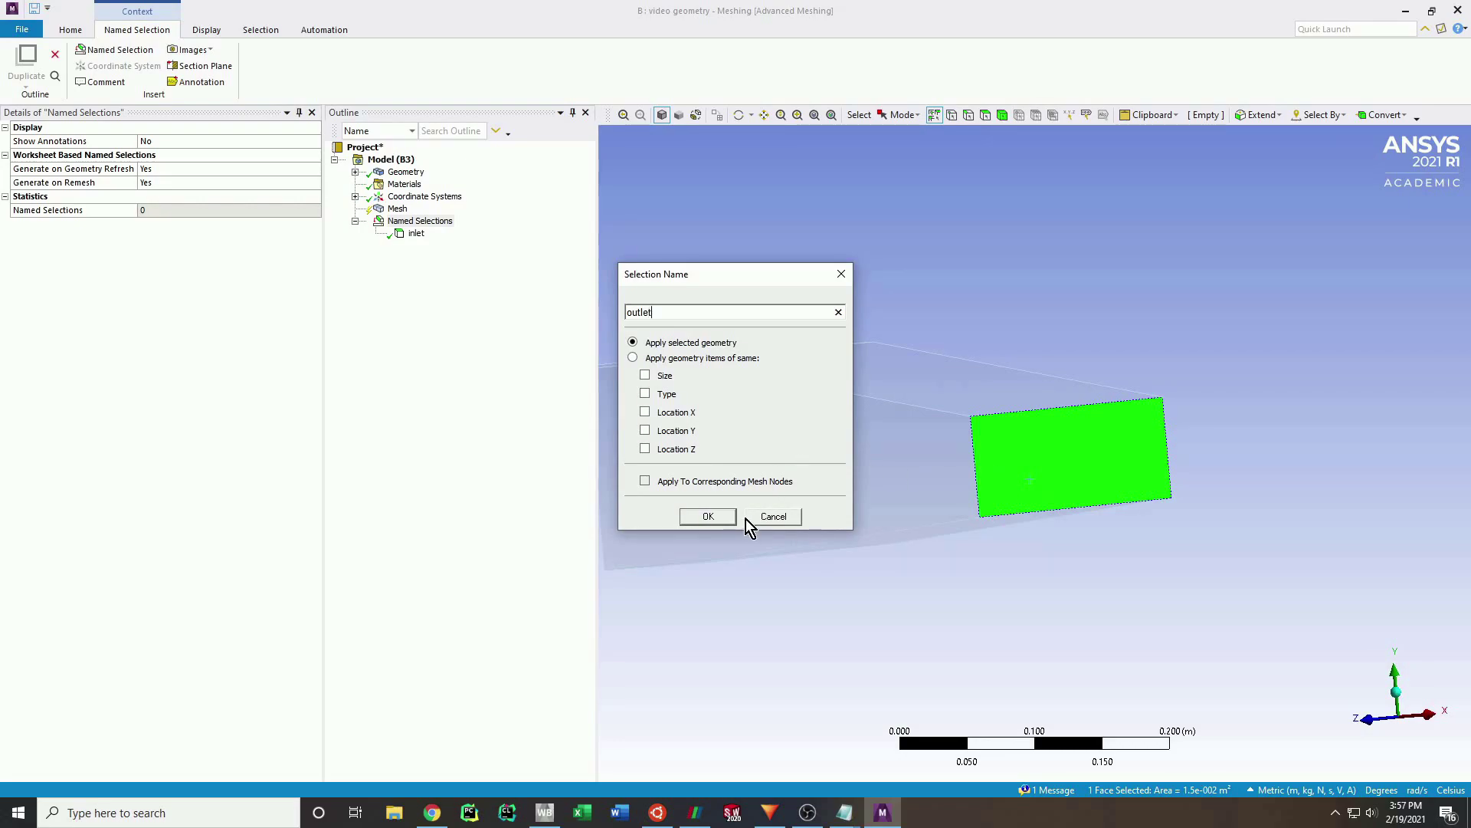
{"action": "left_click", "coordinate": [707, 516]}
Create a named selection "wall" from the eight remaining channel faces, excluding the inlet and outlet faces.
{"action": "middle_click_drag", "start_coordinate": [862, 546], "coordinate": [913, 444]}
{"action": "left_click", "coordinate": [878, 451]}
{"action": "left_click", "coordinate": [879, 451], "text": "ctrl"}
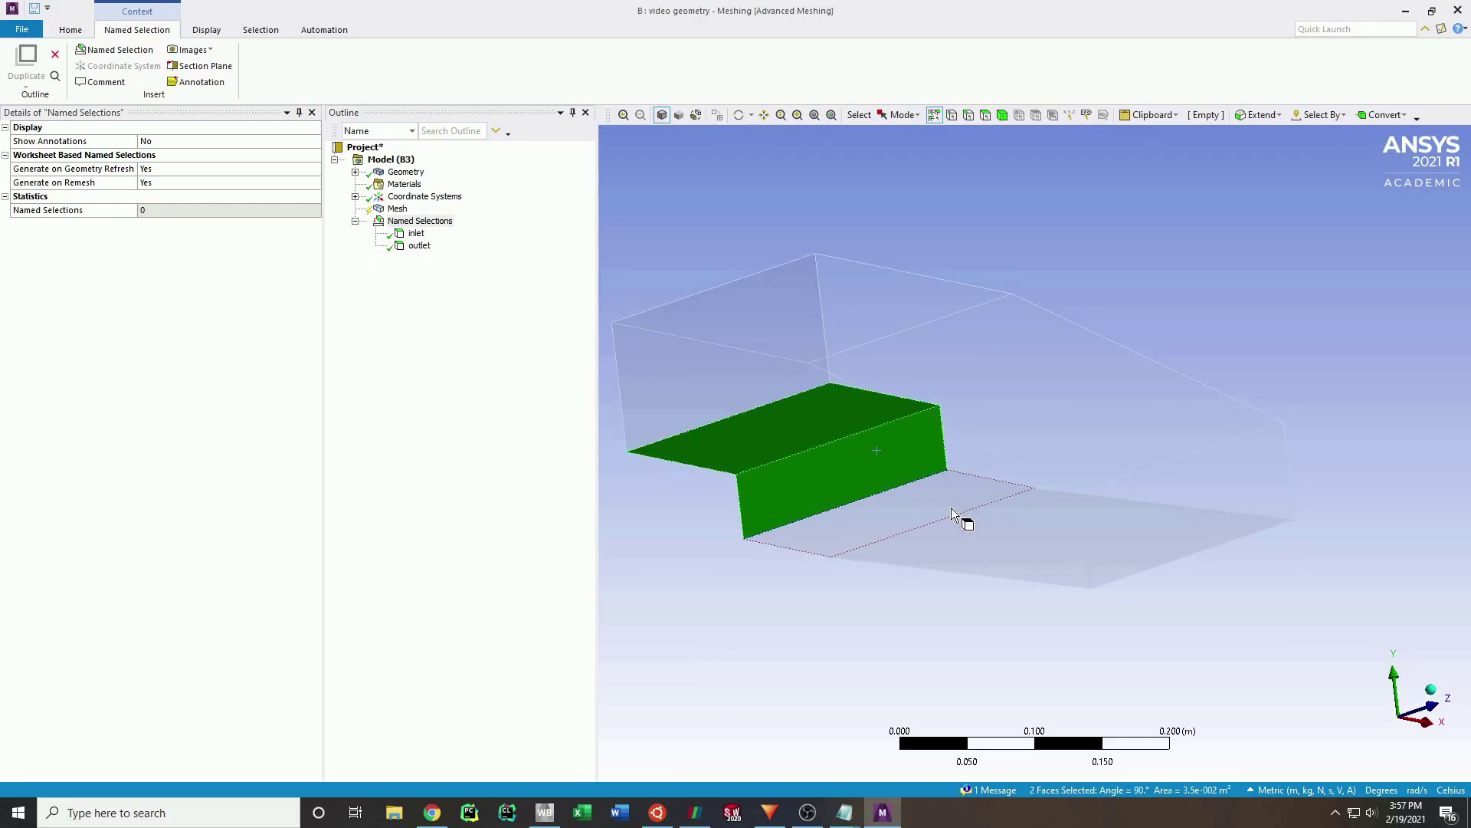
{"action": "left_click", "coordinate": [951, 507], "text": "ctrl"}
{"action": "left_click", "coordinate": [1036, 507], "text": "ctrl"}
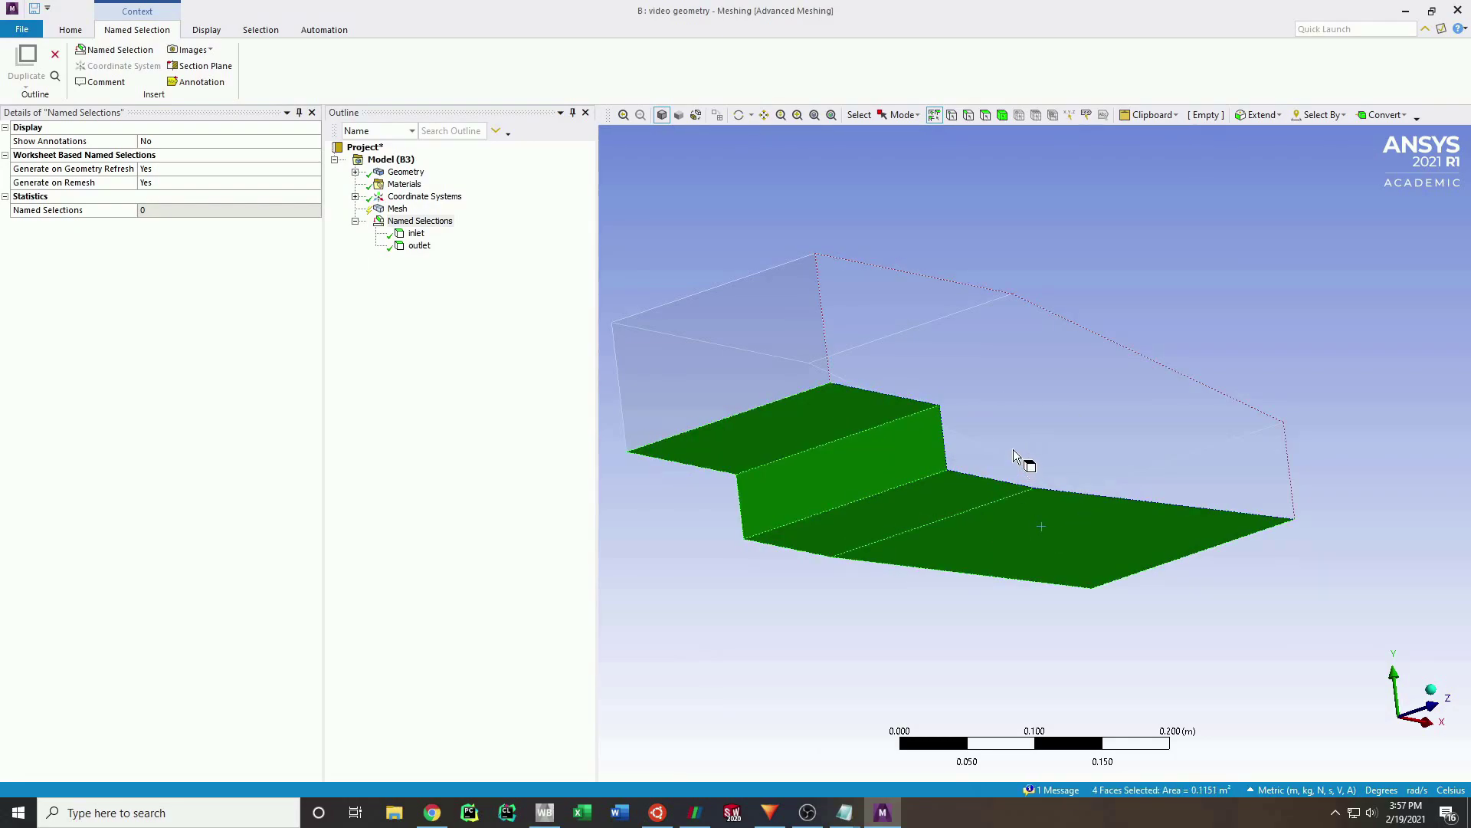
{"action": "left_click", "coordinate": [995, 403], "text": "ctrl"}
{"action": "middle_click_drag", "start_coordinate": [995, 403], "coordinate": [949, 415]}
{"action": "left_click", "coordinate": [944, 323], "text": "ctrl"}
{"action": "middle_click_drag", "start_coordinate": [944, 323], "coordinate": [824, 380]}
{"action": "left_click", "coordinate": [963, 278], "text": "ctrl"}
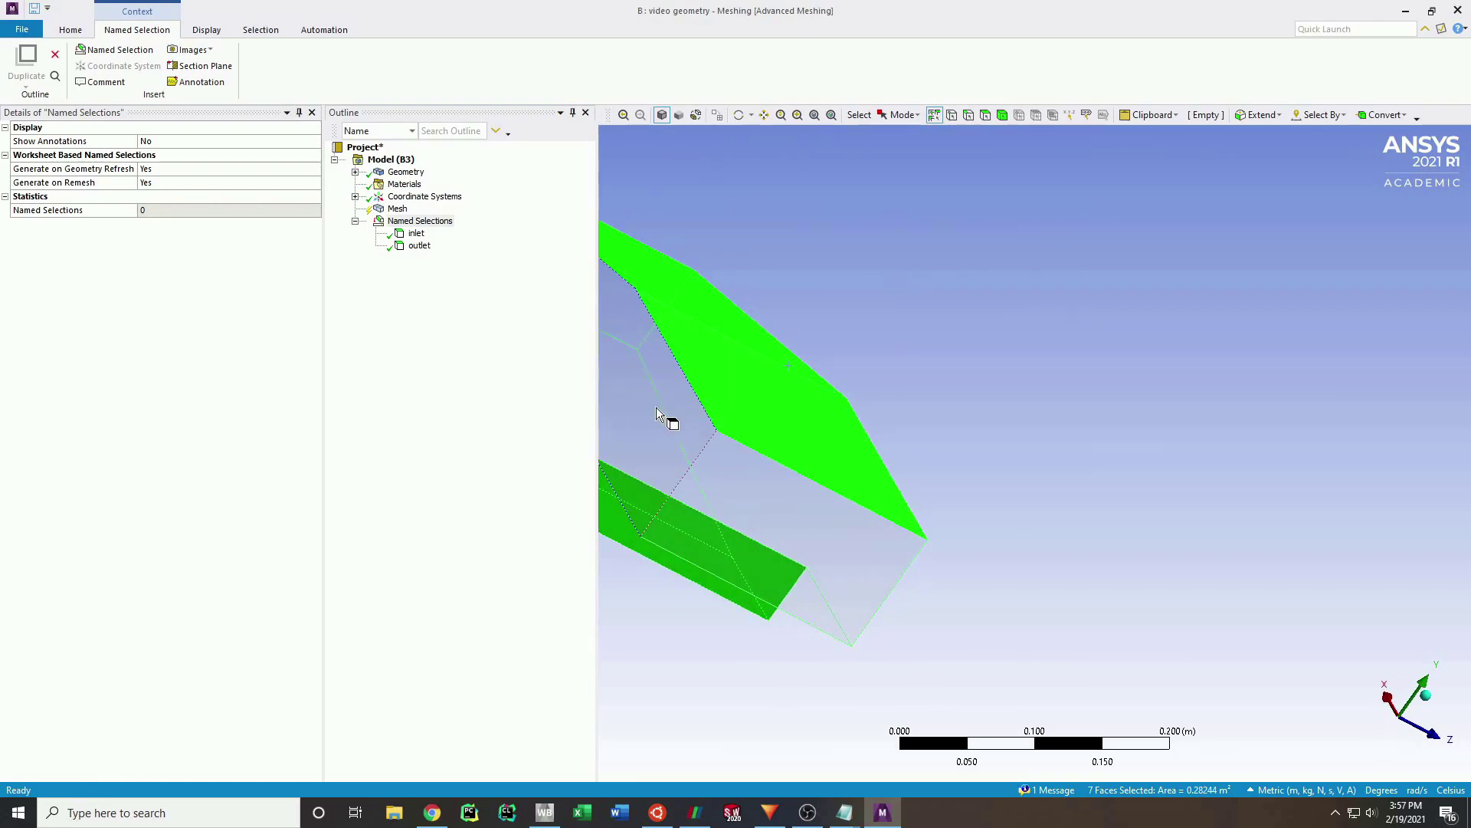
{"action": "middle_click_drag", "start_coordinate": [972, 503], "coordinate": [856, 506]}
{"action": "left_click", "coordinate": [810, 427], "text": "ctrl"}
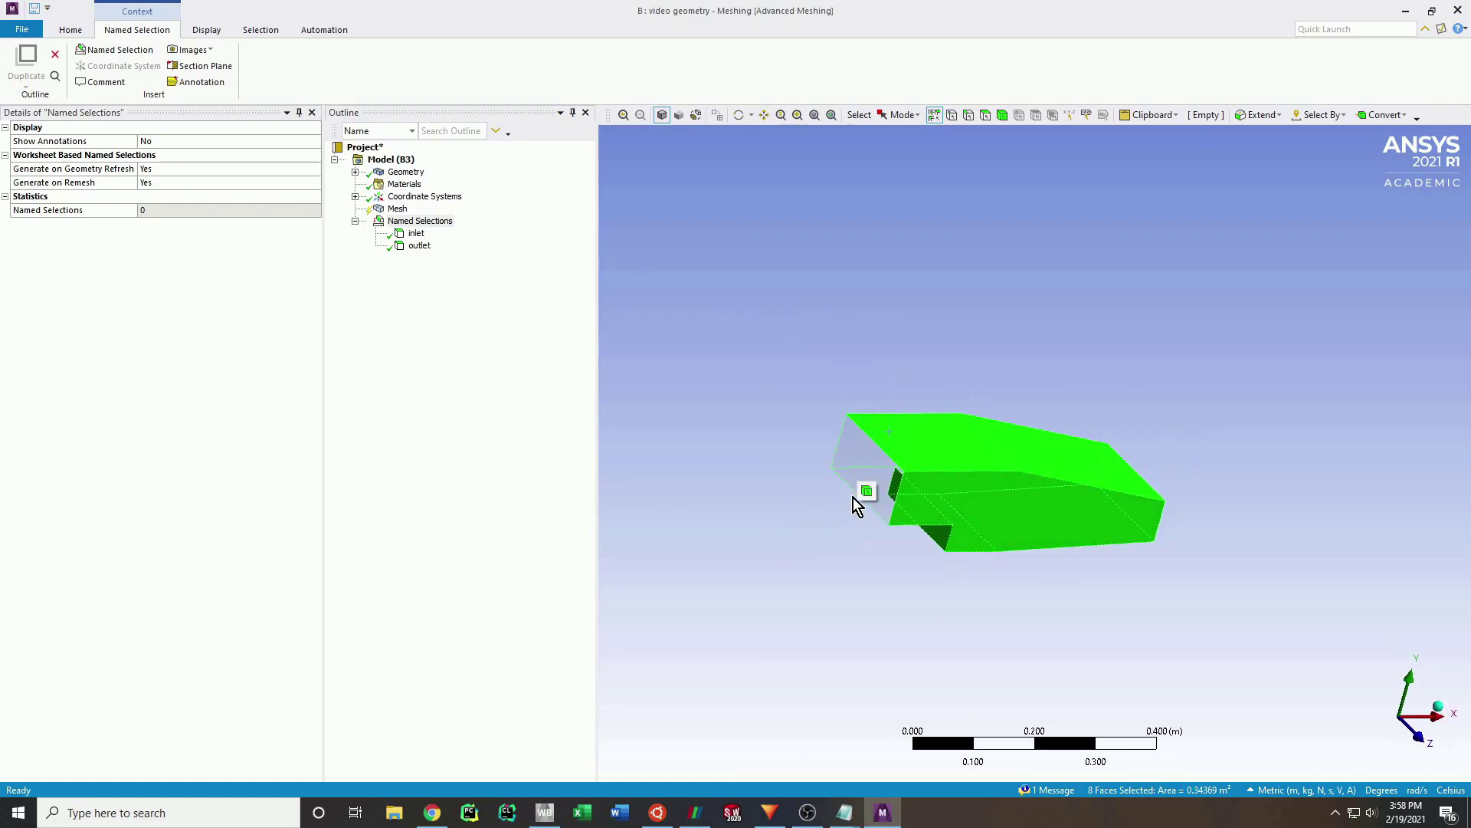
{"action": "left_click", "coordinate": [866, 491]}
{"action": "type", "text": "wall"}
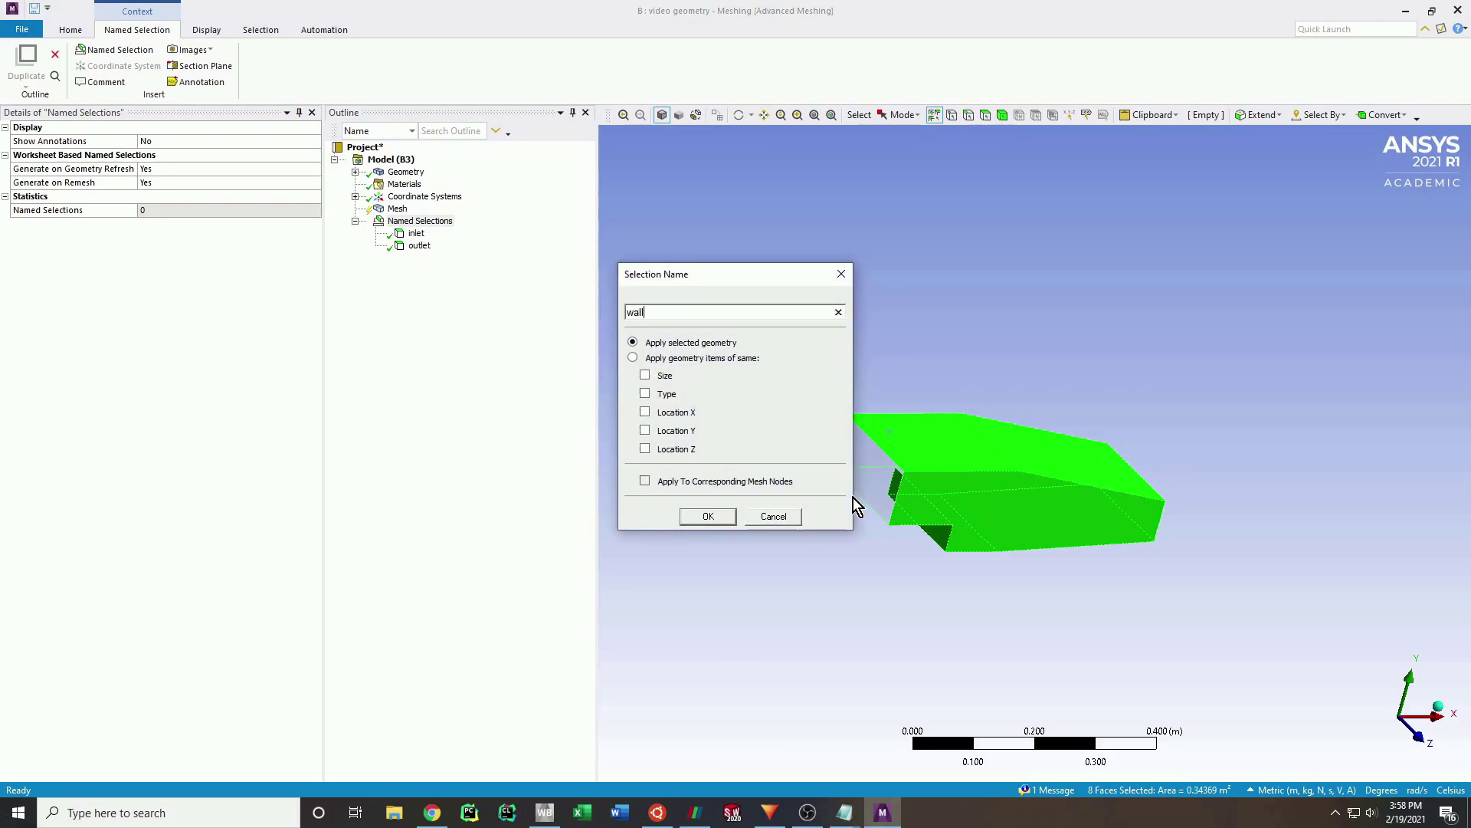
{"action": "key", "text": "Return"}
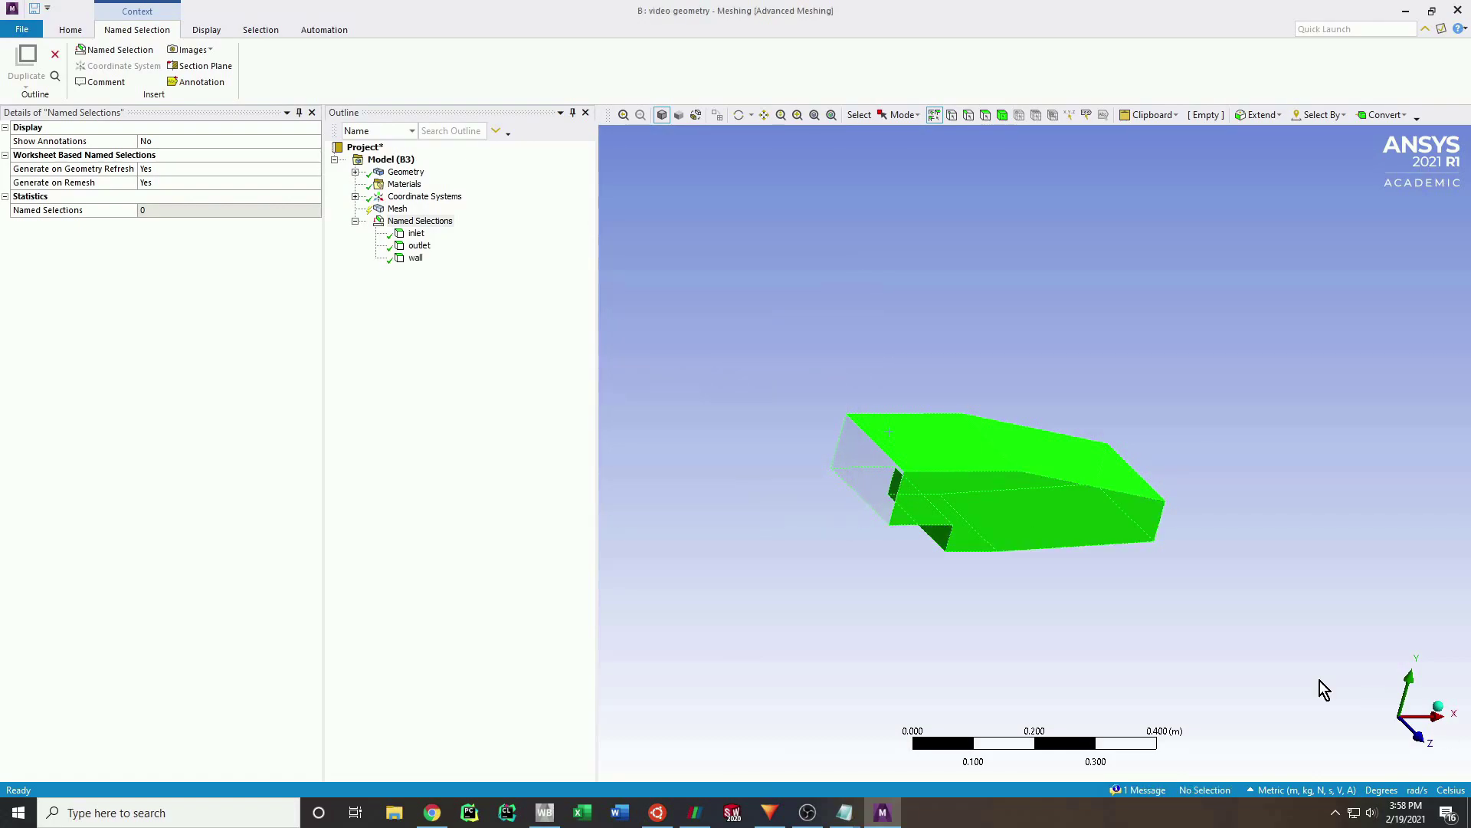
Orient the channel to an isometric view and open the mesh settings.
{"action": "left_click", "coordinate": [1445, 716]}
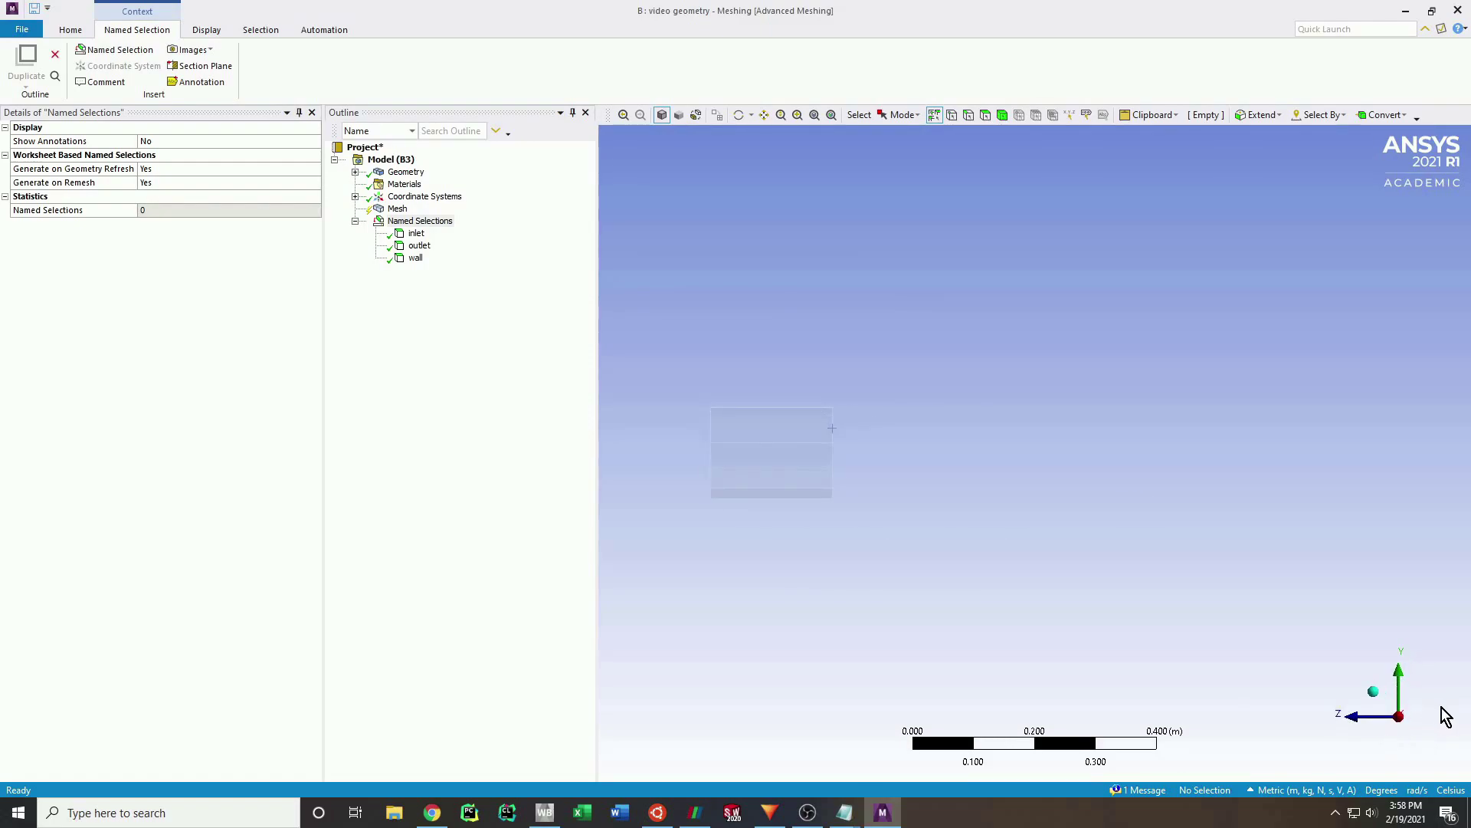
{"action": "left_click", "coordinate": [1375, 690]}
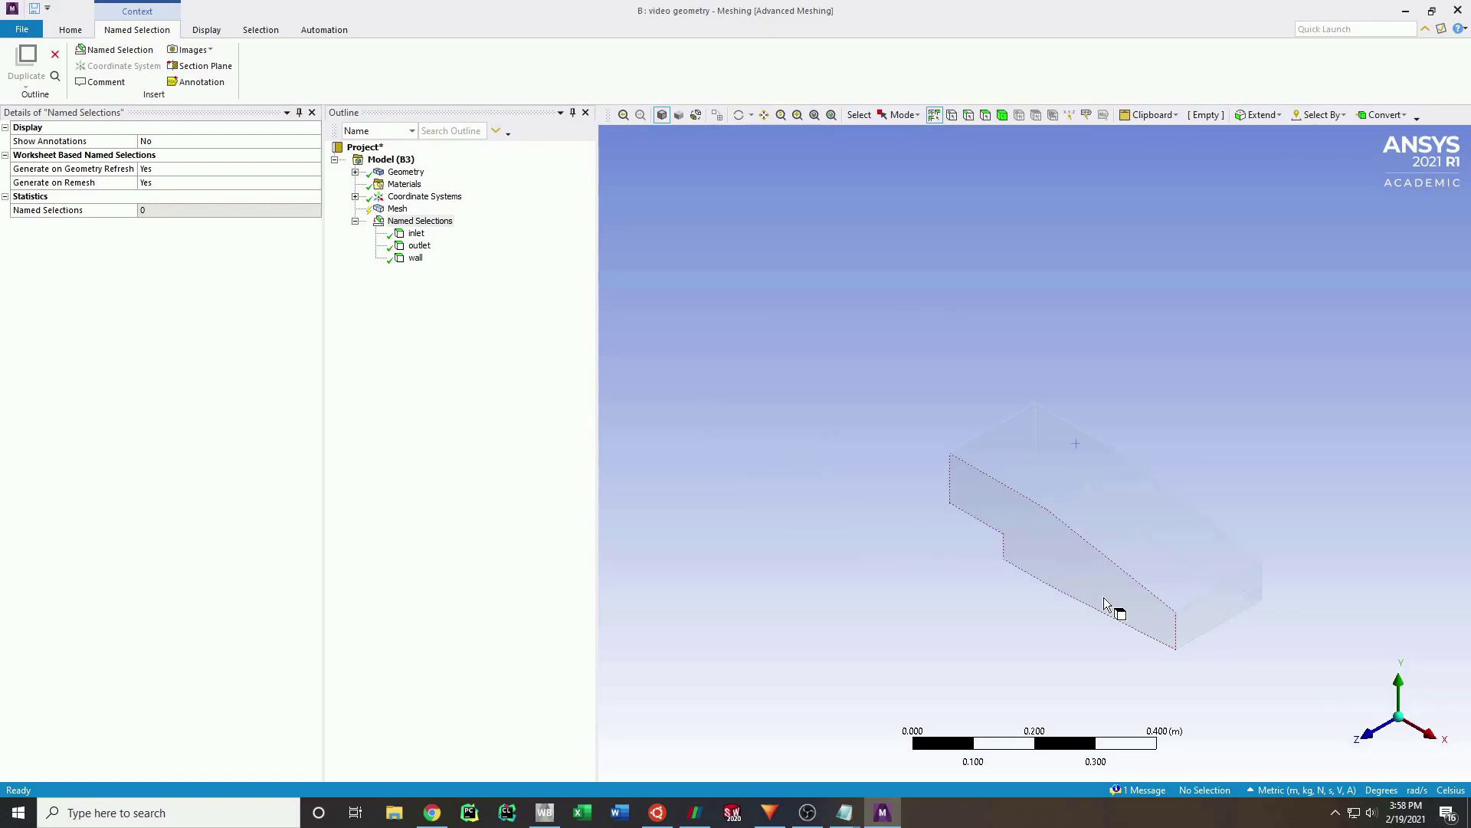
{"action": "scroll", "coordinate": [1157, 590], "scroll_direction": "up", "scroll_amount": 5}
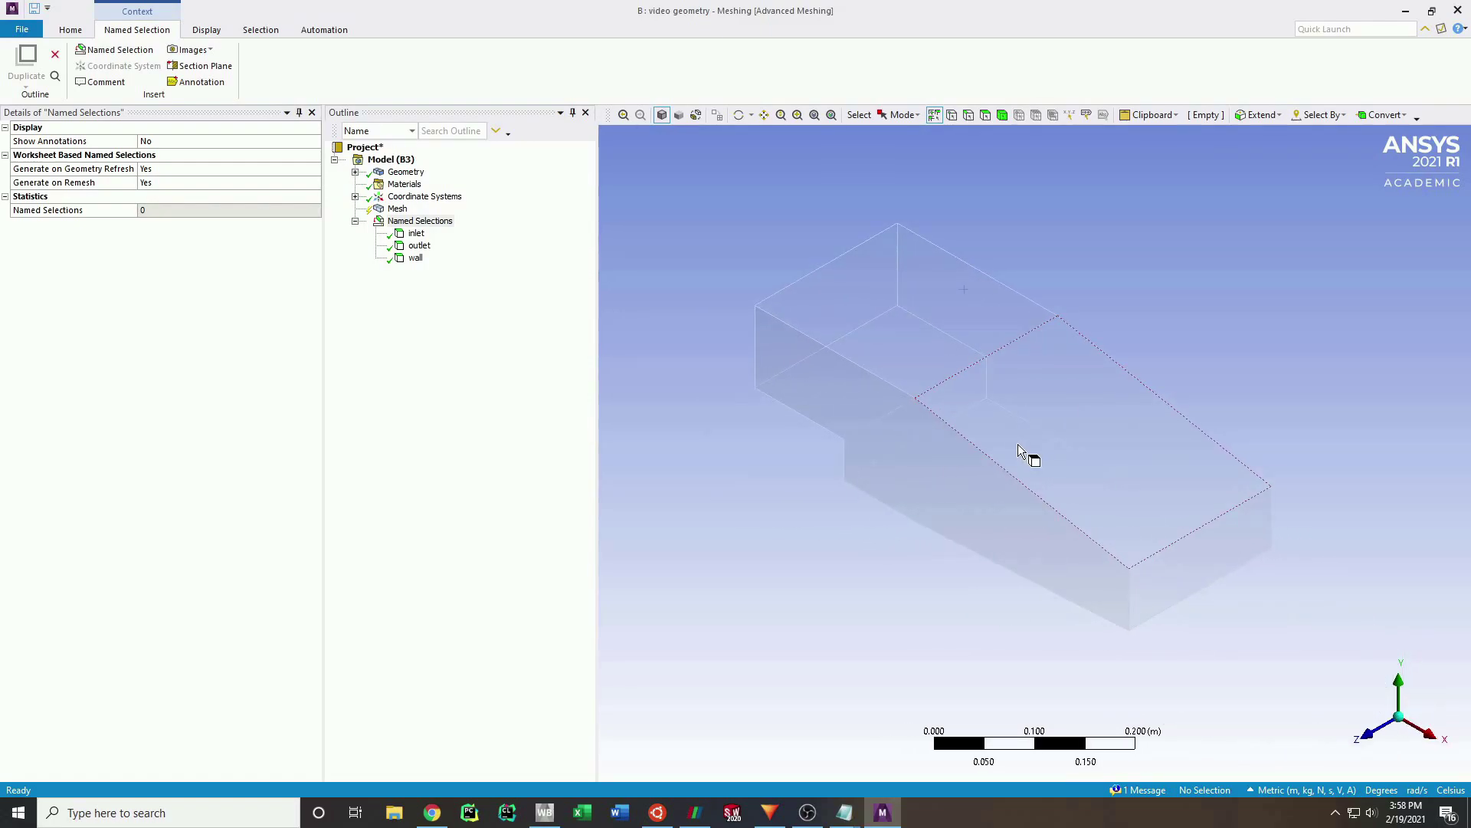
{"action": "scroll", "coordinate": [1018, 444], "scroll_direction": "up", "scroll_amount": 1}
{"action": "left_click", "coordinate": [397, 208]}
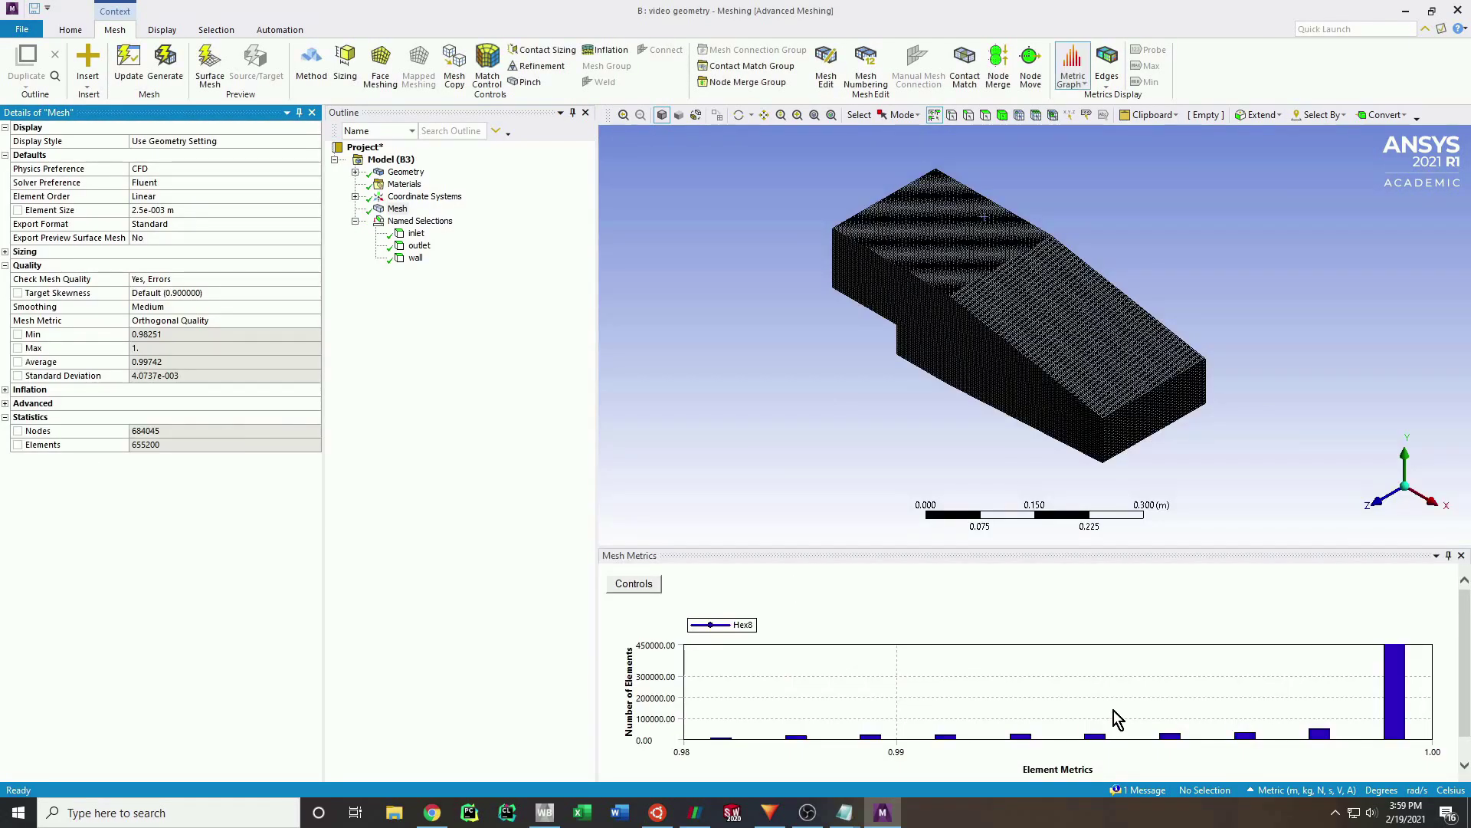
Inspect the generated mesh, isolate the elements of the second-highest orthogonal quality bar, and review the mesh sizing settings.
{"action": "scroll", "coordinate": [955, 301], "scroll_direction": "up", "scroll_amount": 5}
{"action": "scroll", "coordinate": [955, 301], "scroll_direction": "down", "scroll_amount": 3}
{"action": "left_click", "coordinate": [1326, 735]}
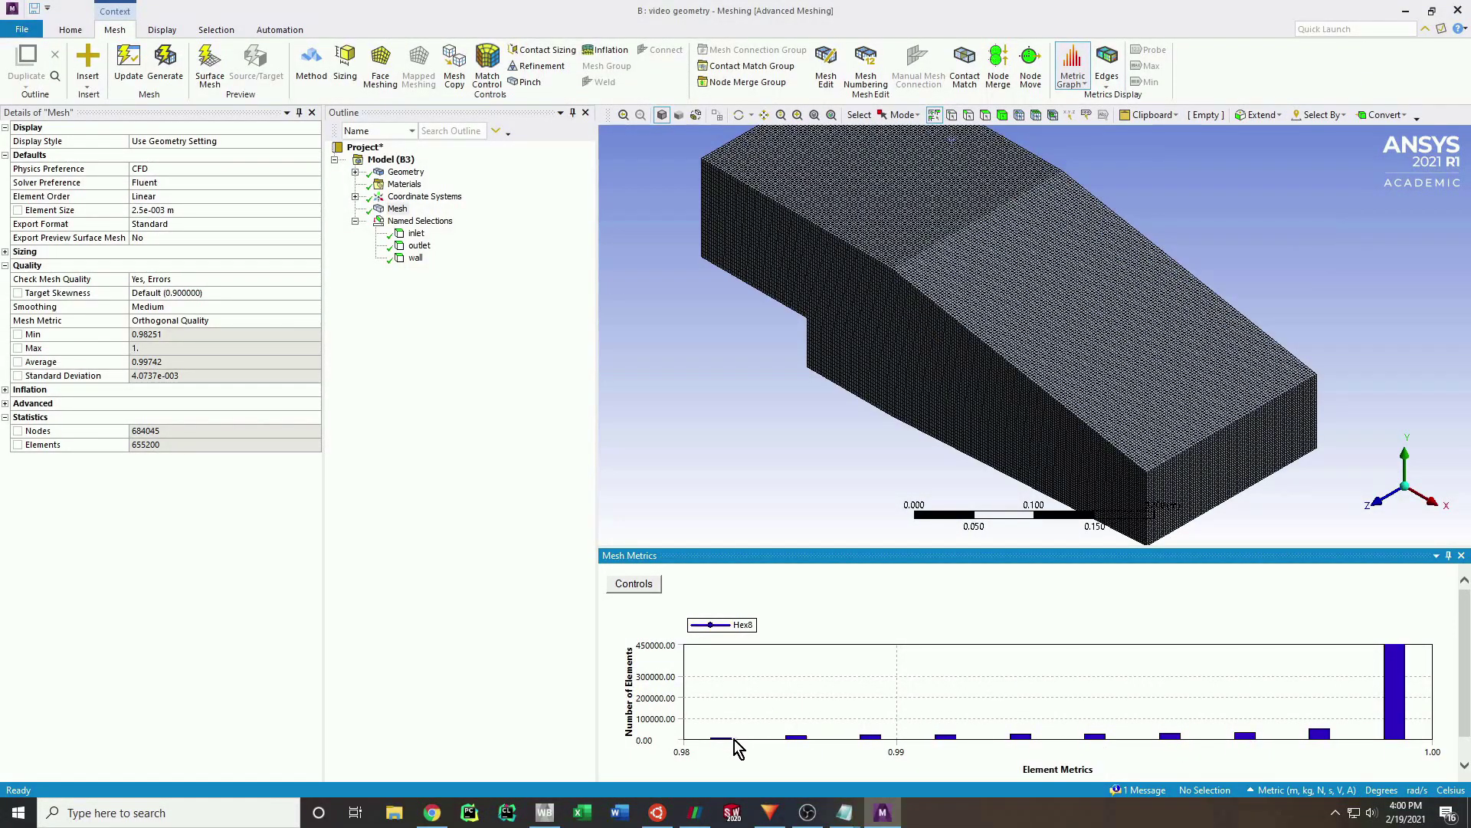
{"action": "double_click", "coordinate": [49, 254]}
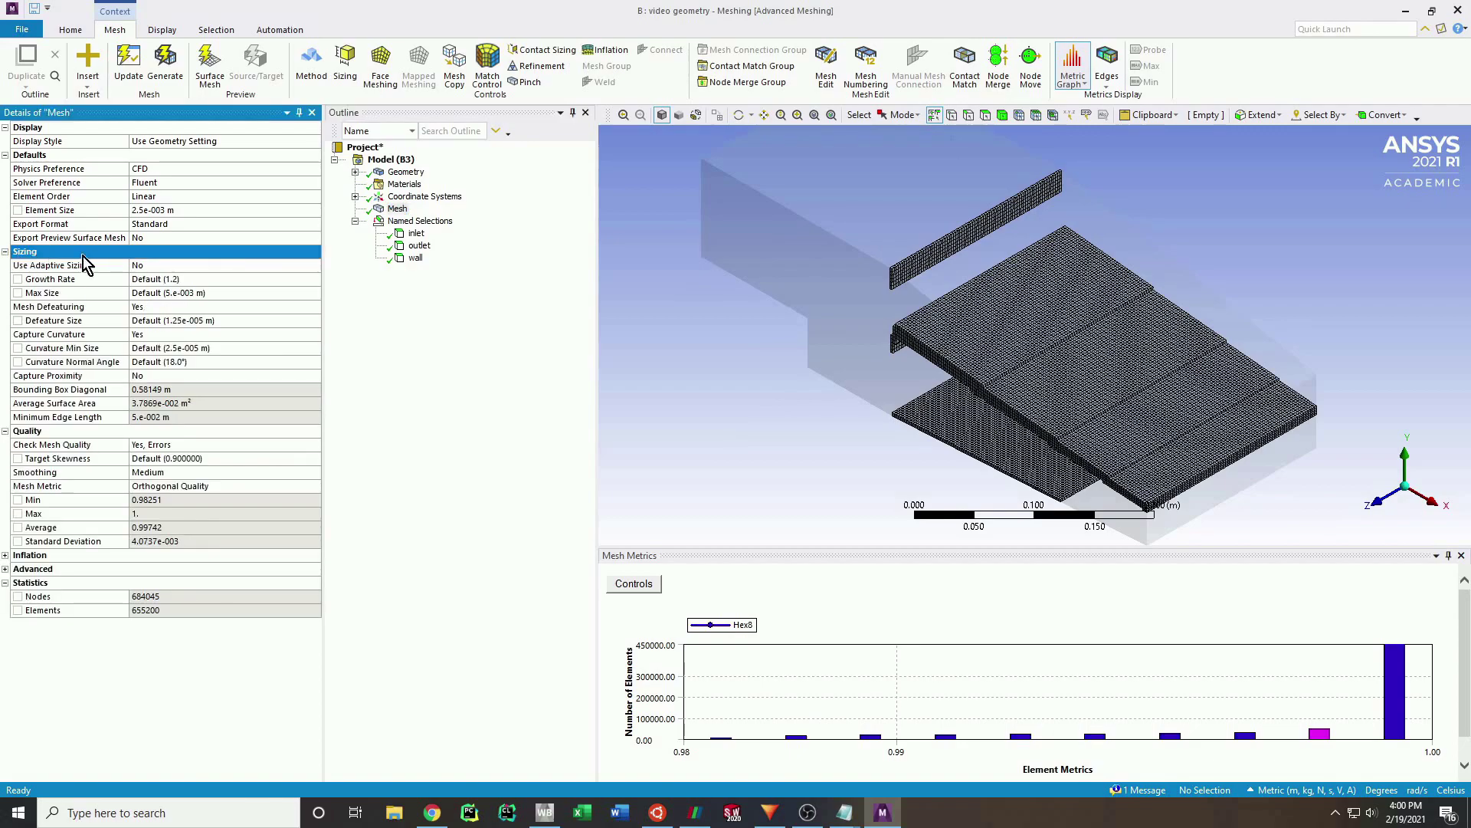
{"action": "left_click", "coordinate": [368, 369]}
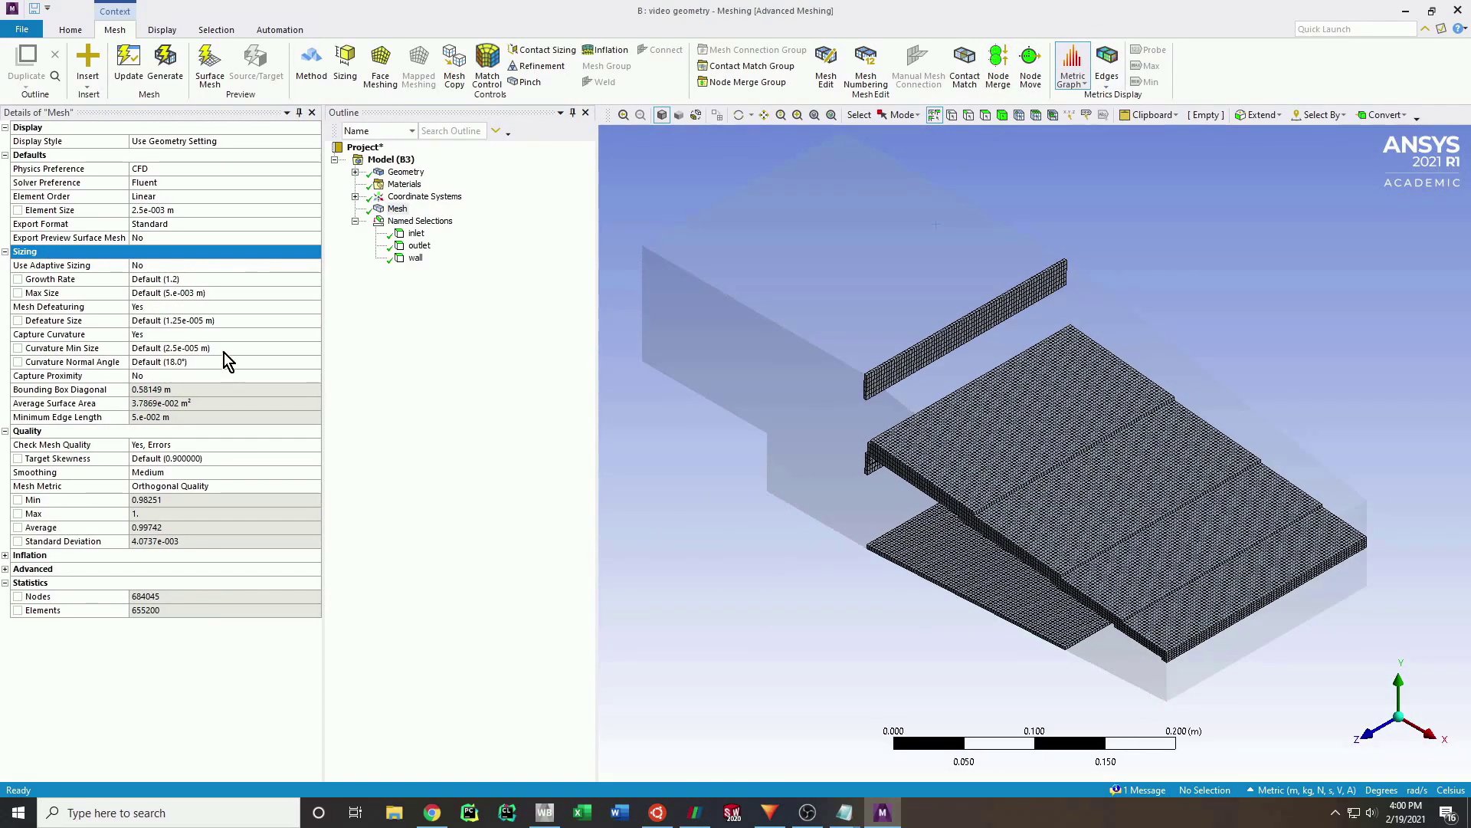
{"action": "left_click", "coordinate": [230, 265]}
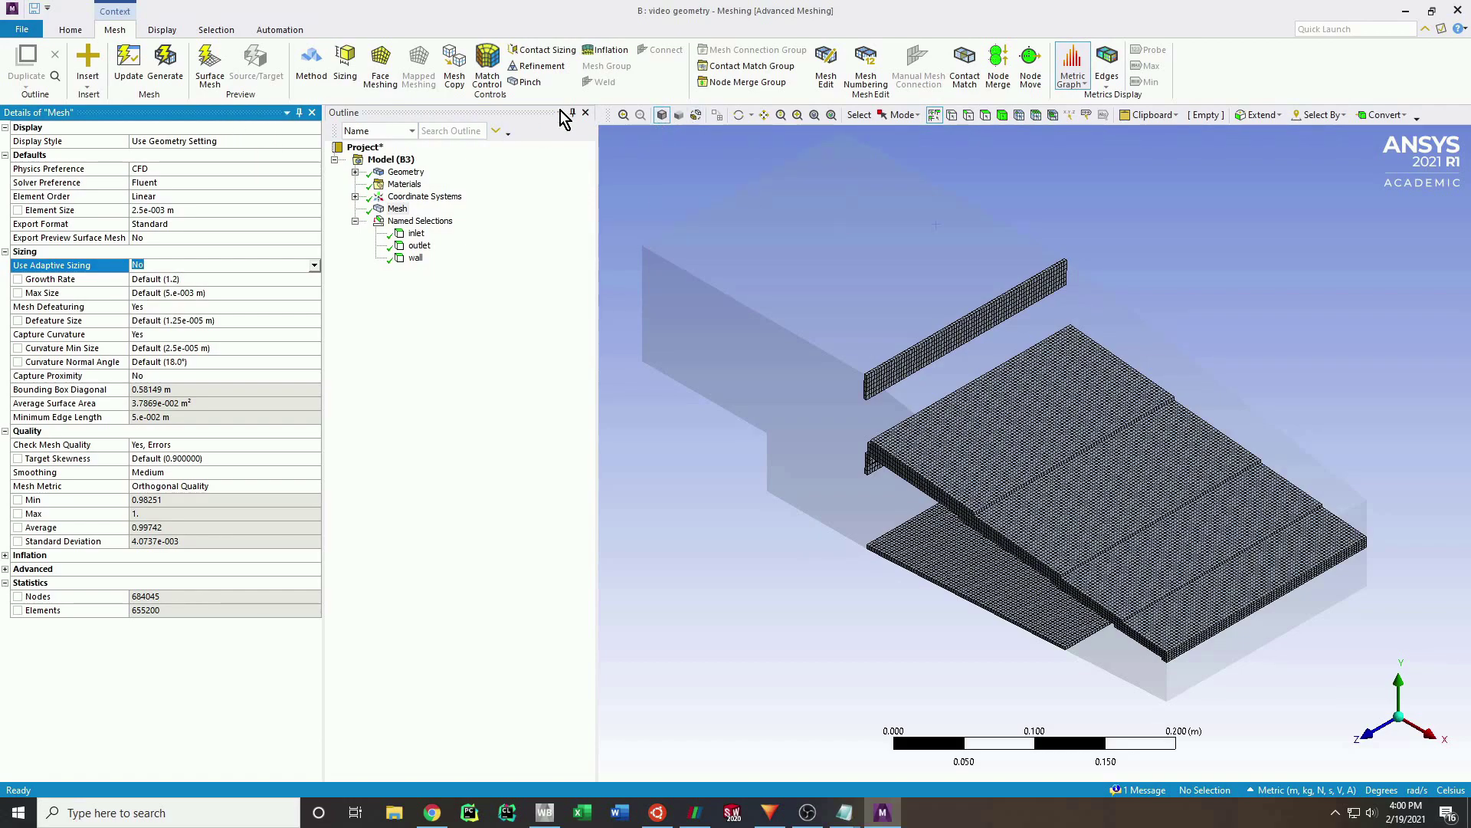
Confirm ASCII as the format of the Fluent input file (*.msh) in the Meshing export options.
{"action": "left_click", "coordinate": [1441, 29]}
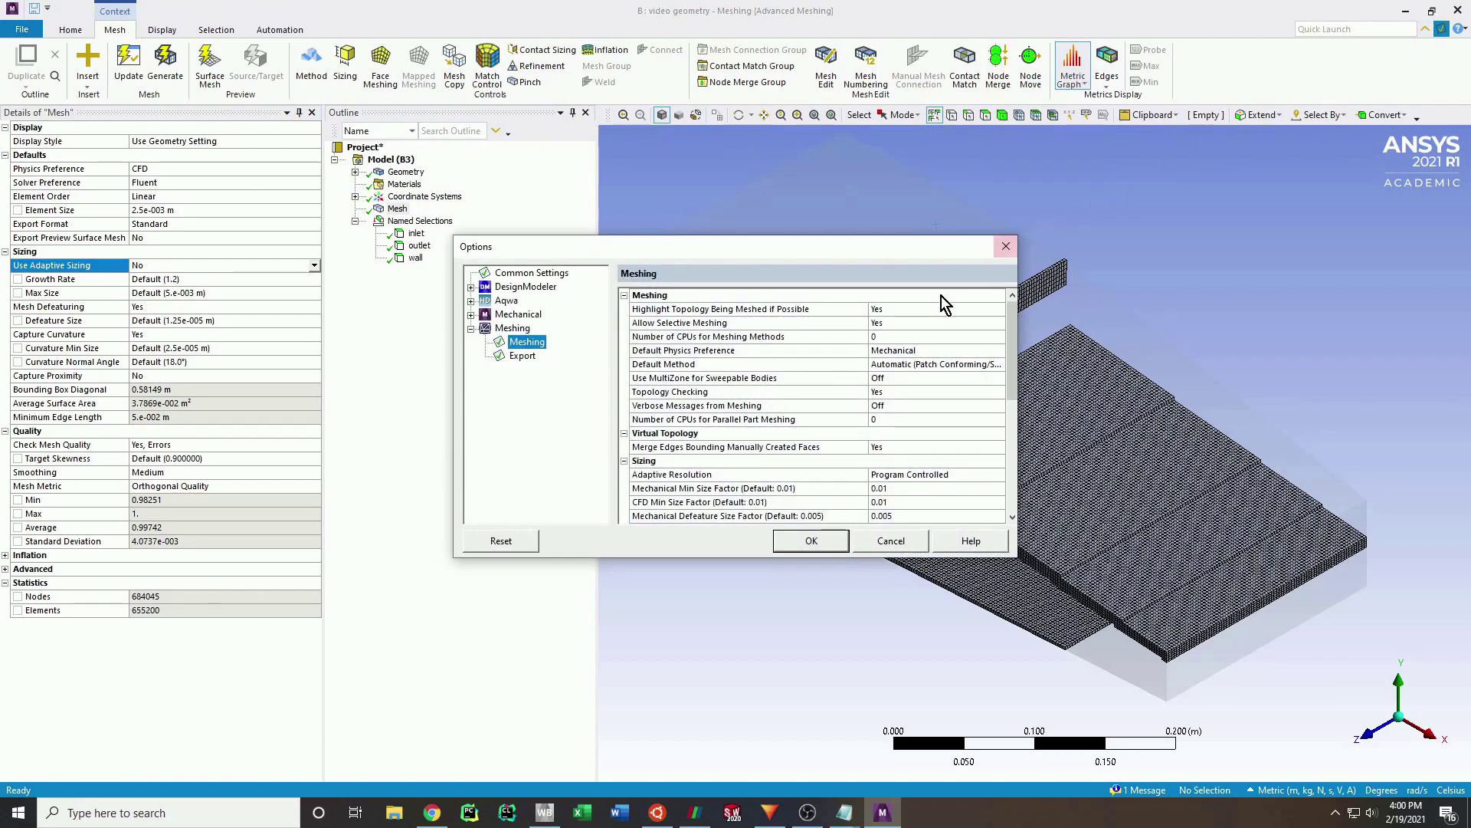
{"action": "left_click", "coordinate": [524, 356]}
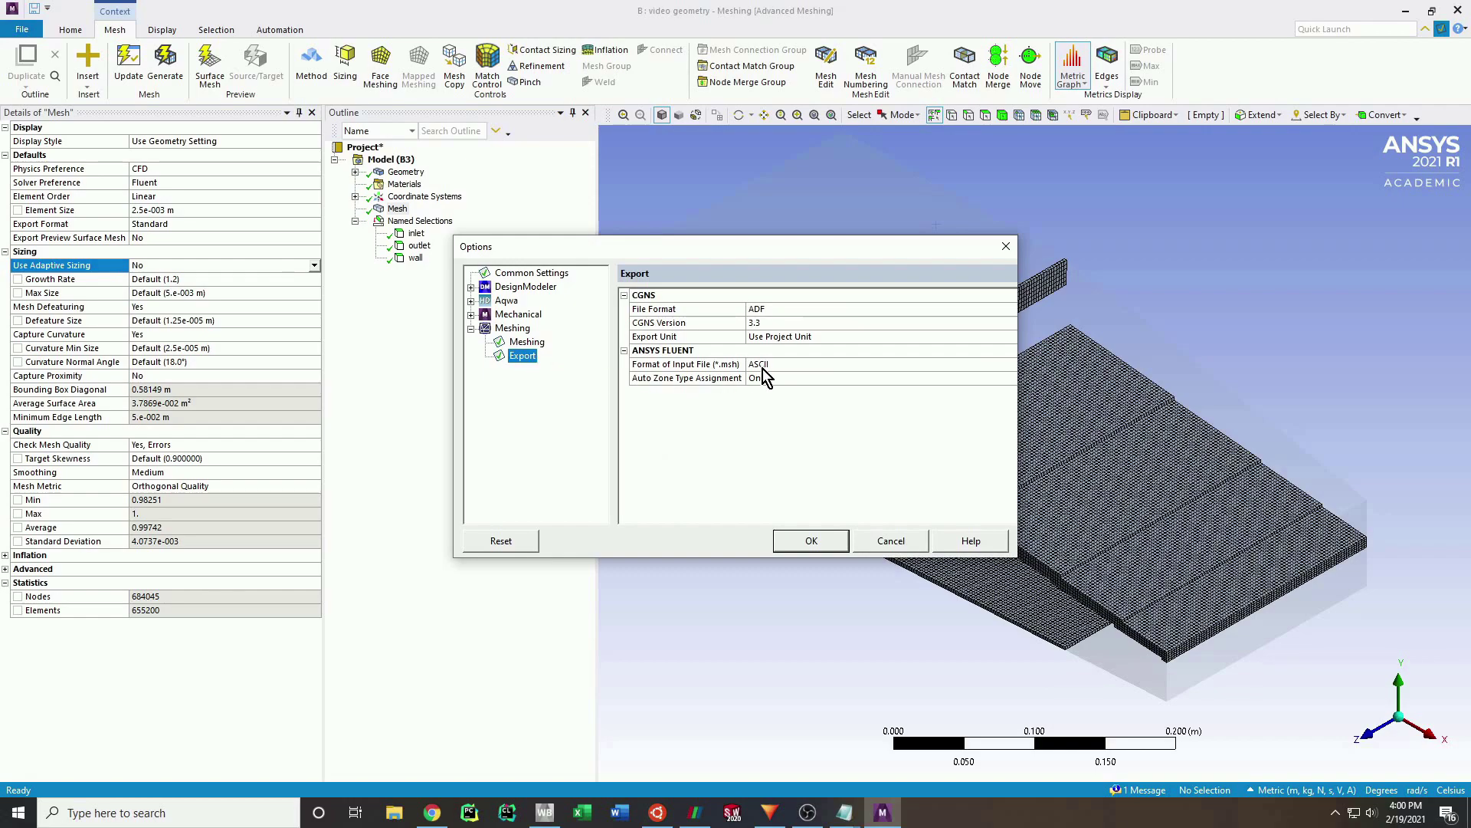
{"action": "left_click", "coordinate": [808, 365]}
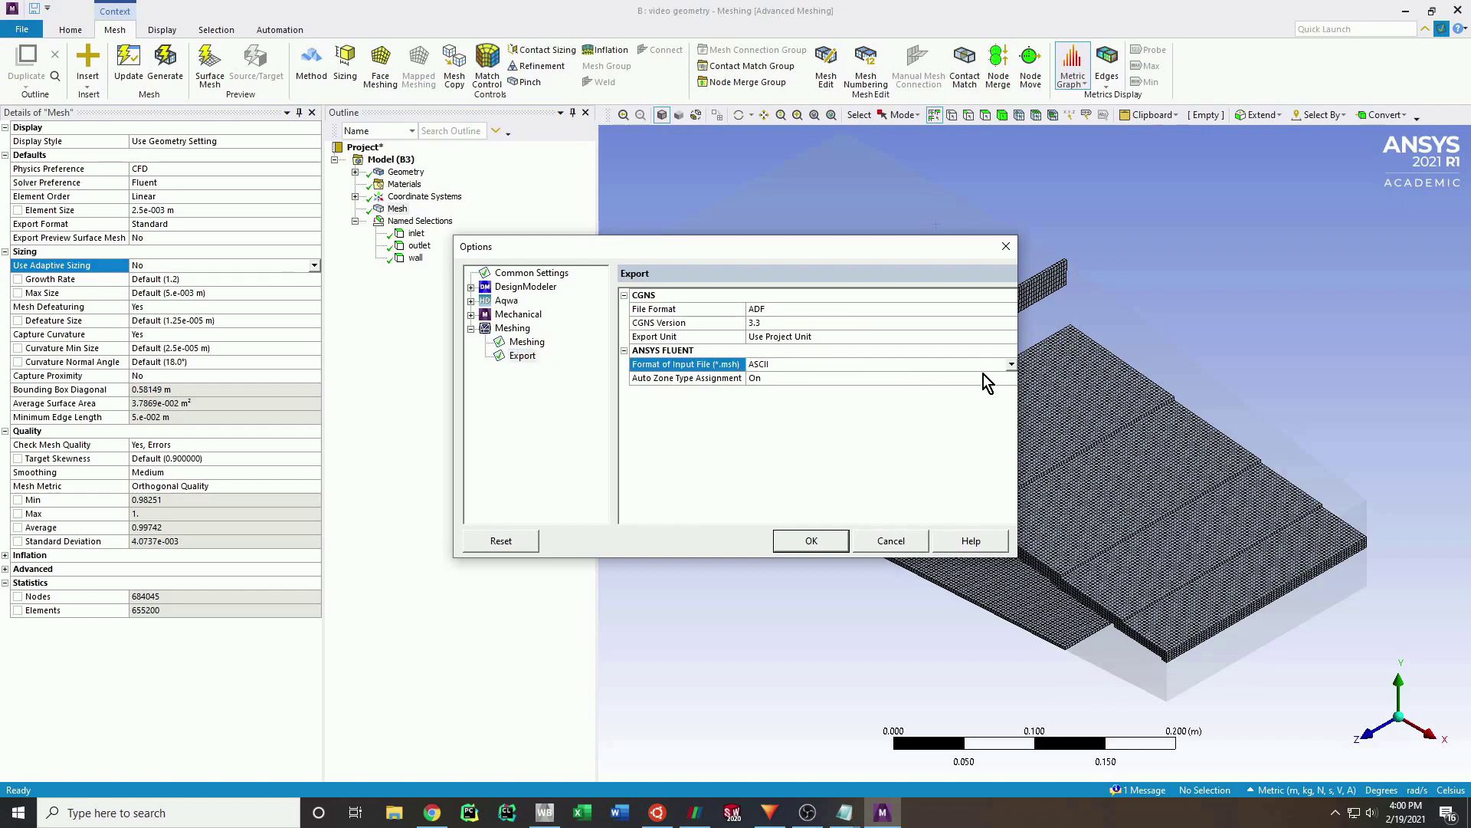
{"action": "left_click", "coordinate": [808, 541]}
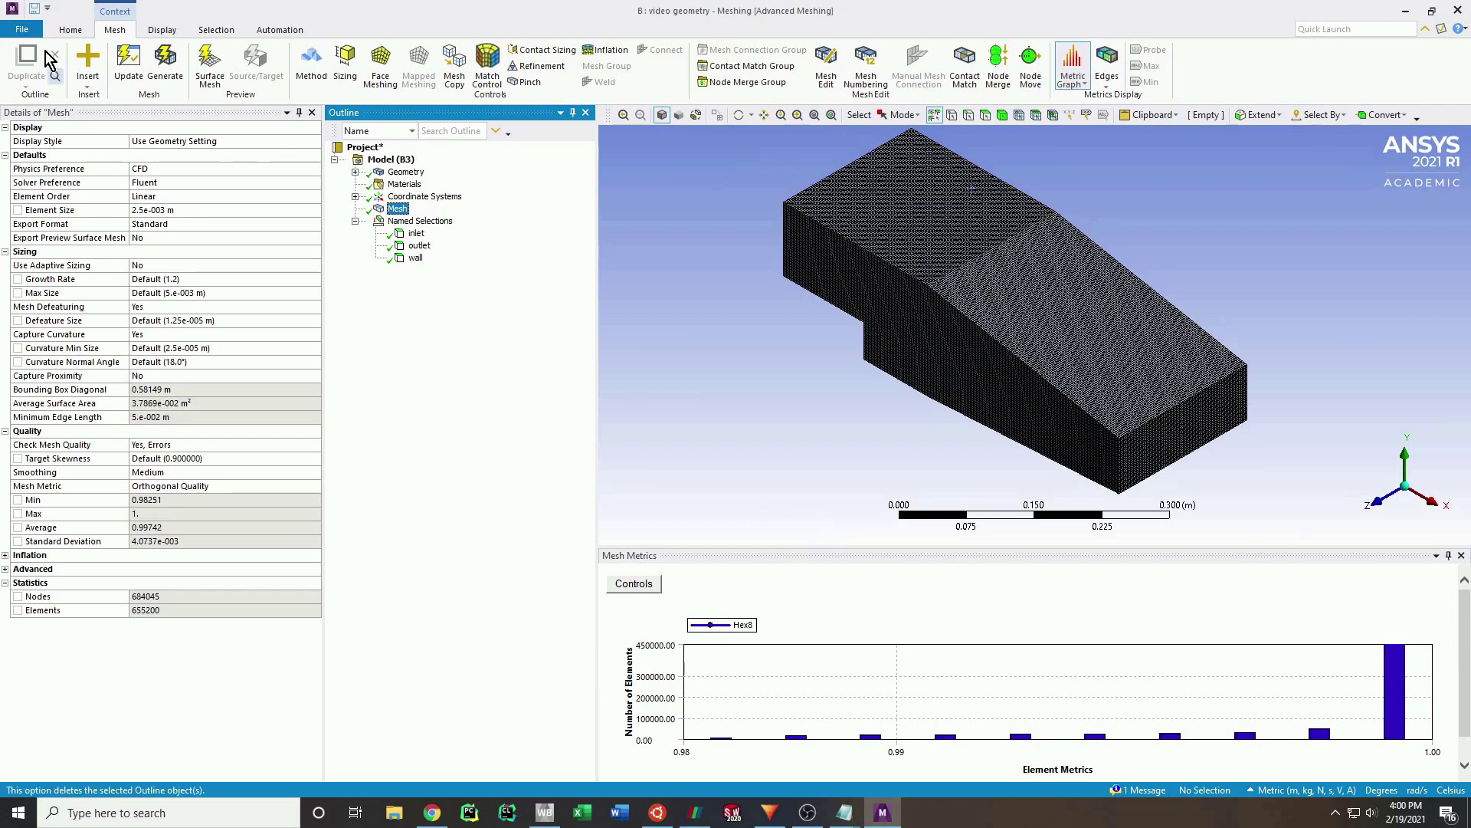
Export the mesh as a FLUENT input file named "mesh" into the custom2 folder inside LES.
{"action": "left_click", "coordinate": [31, 30]}
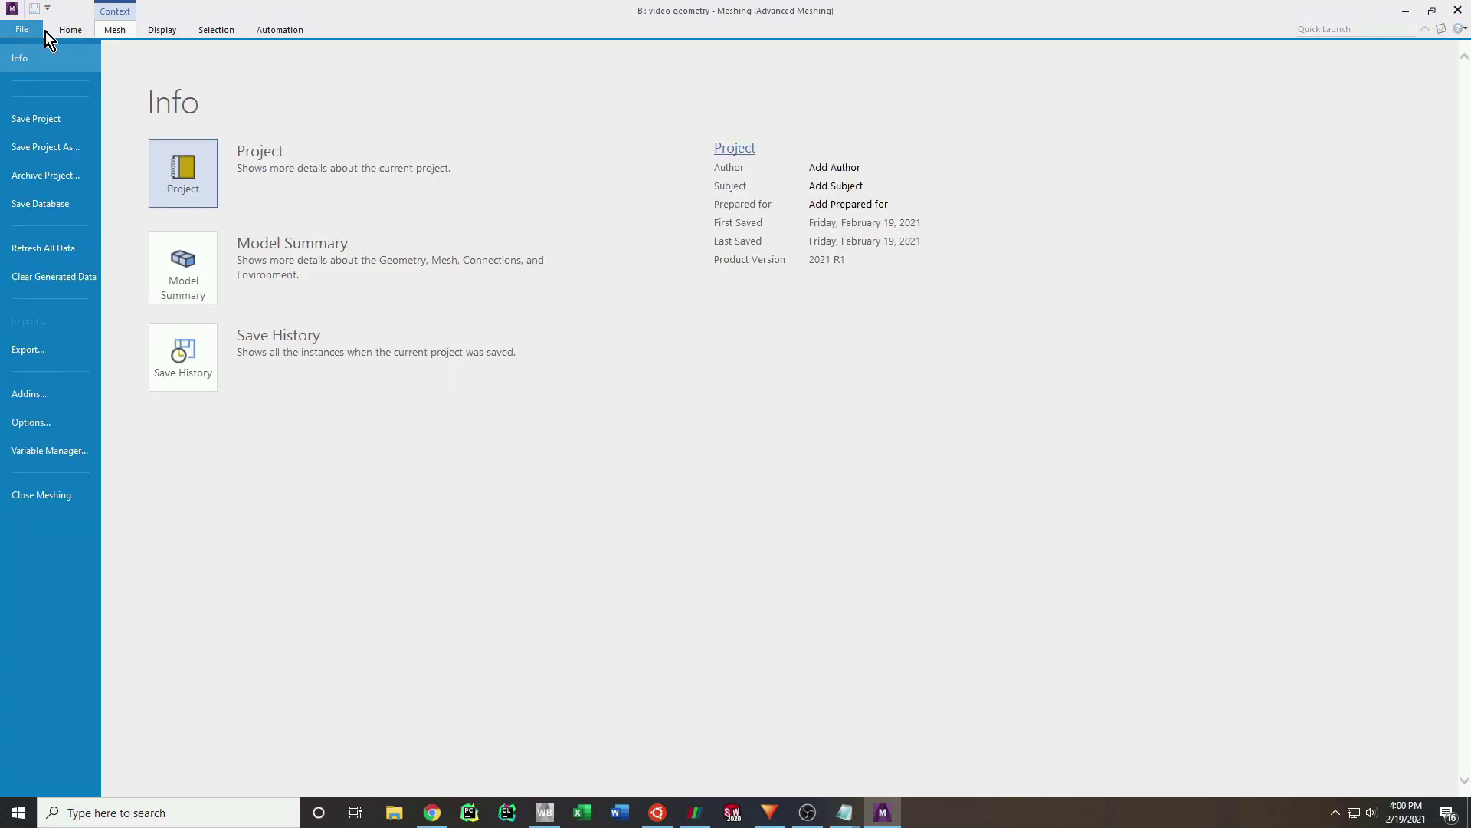
{"action": "left_click", "coordinate": [57, 351]}
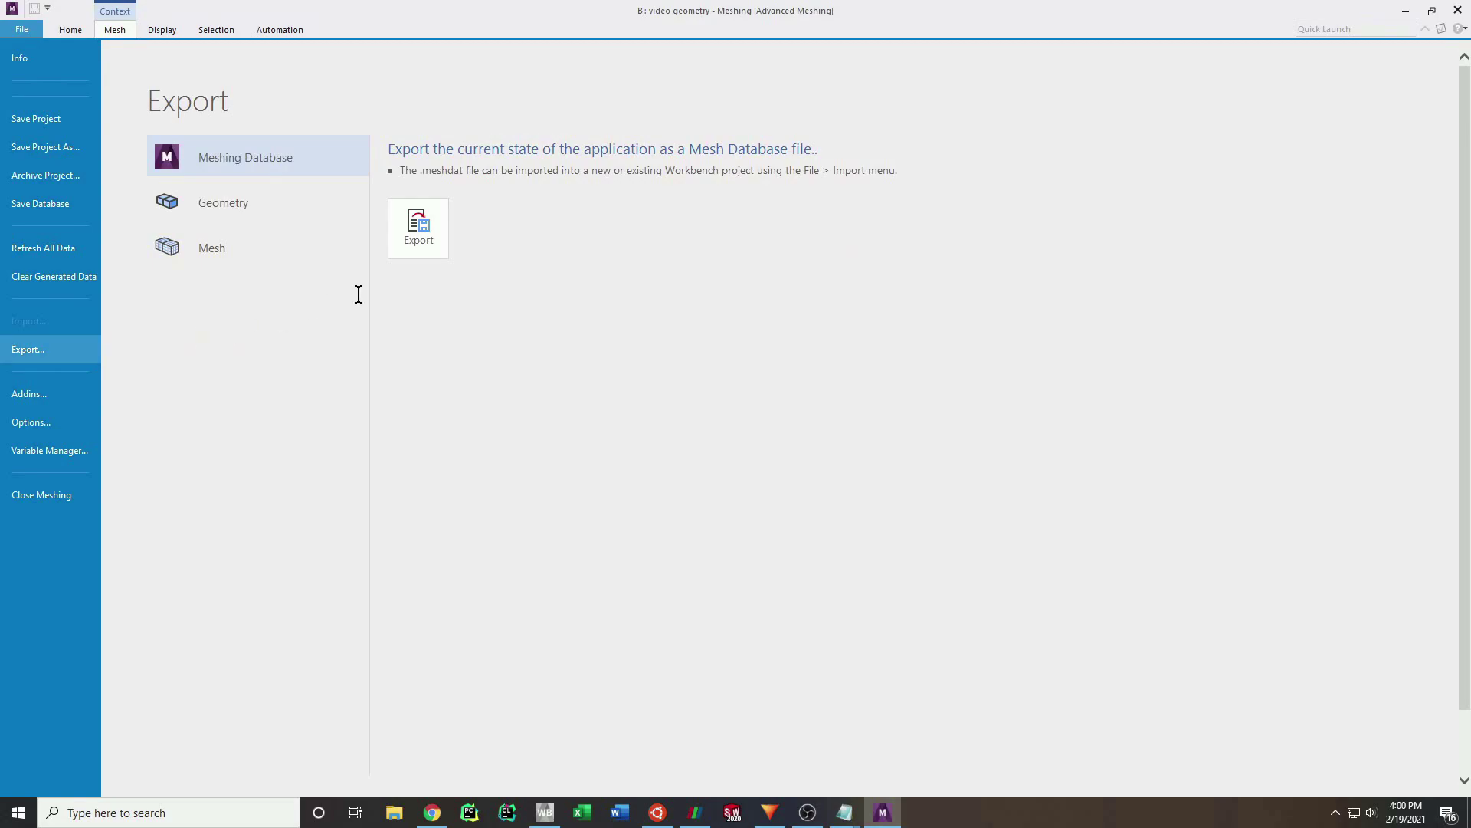
{"action": "left_click", "coordinate": [259, 250]}
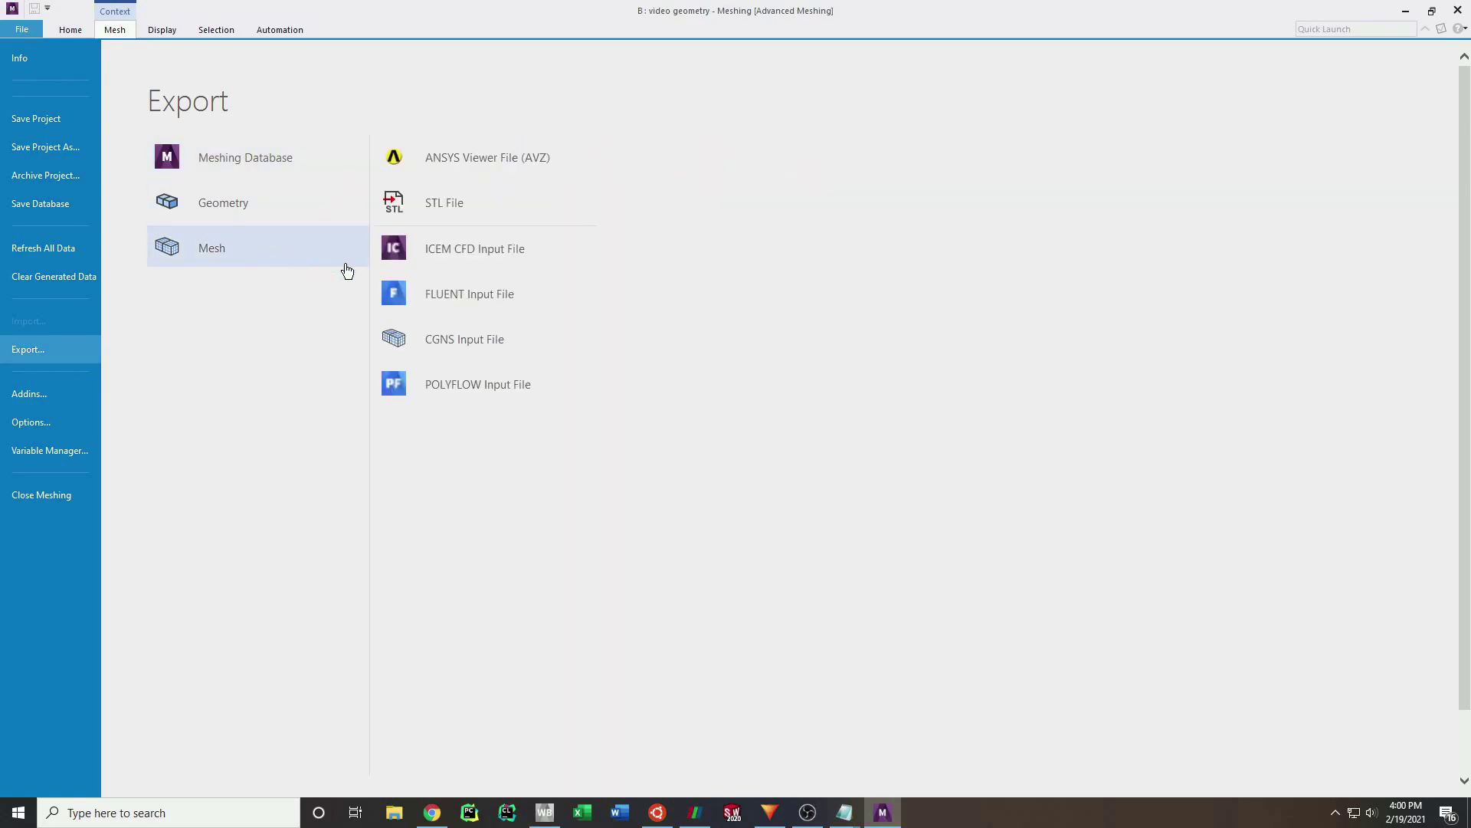
{"action": "left_click", "coordinate": [483, 308]}
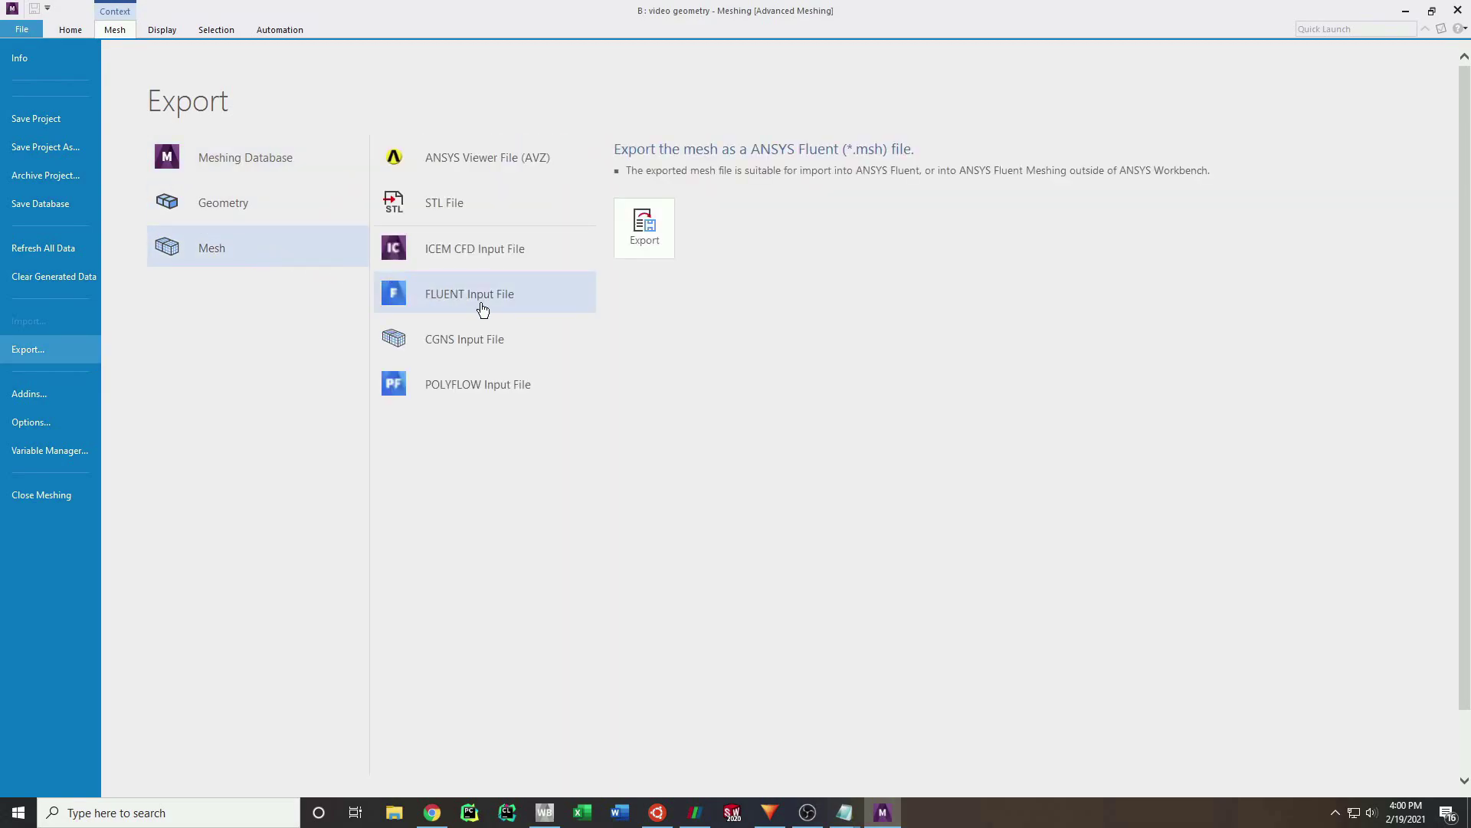
{"action": "left_click", "coordinate": [628, 248]}
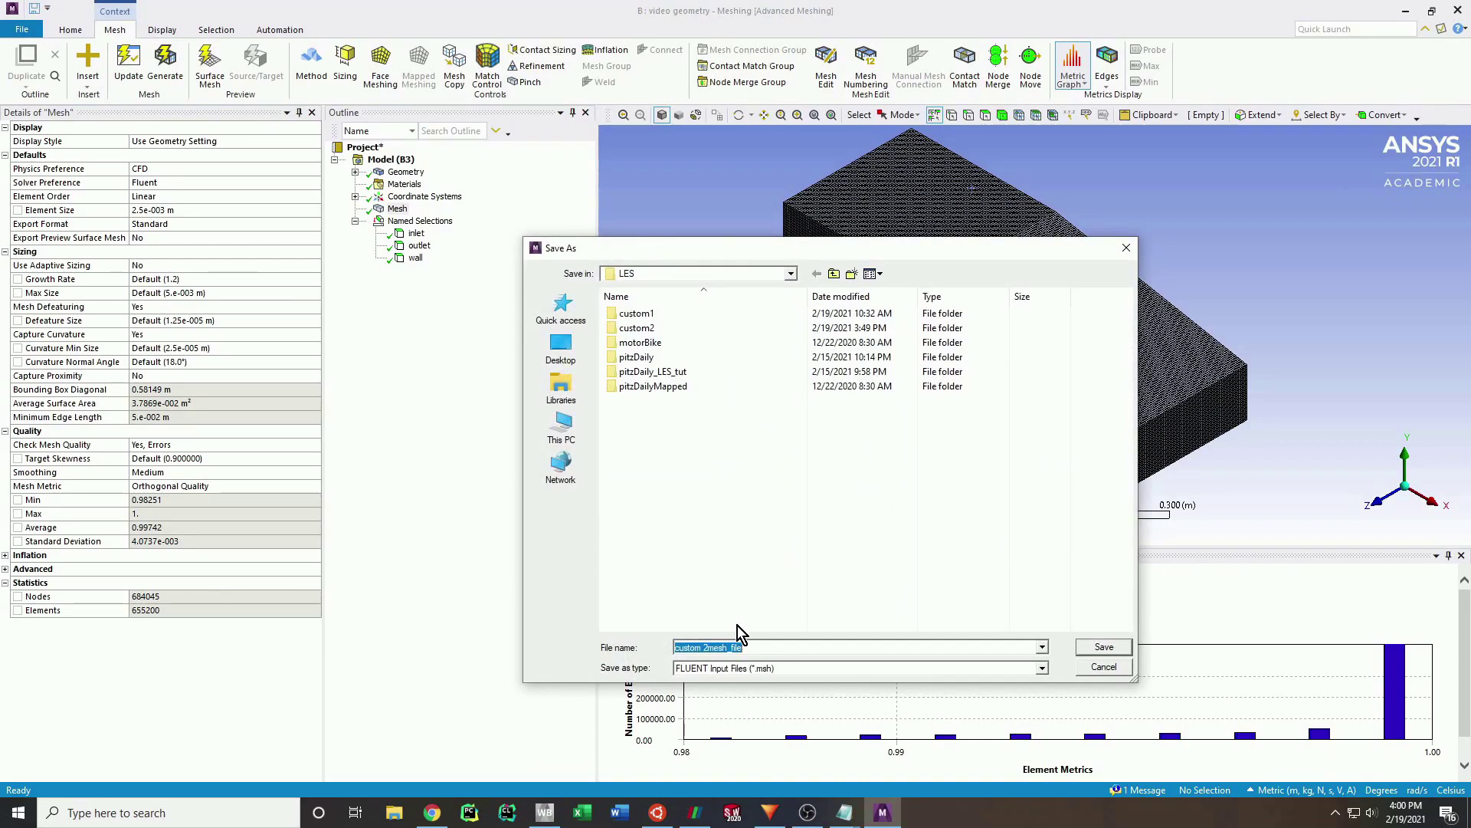
{"action": "type", "text": "mesh"}
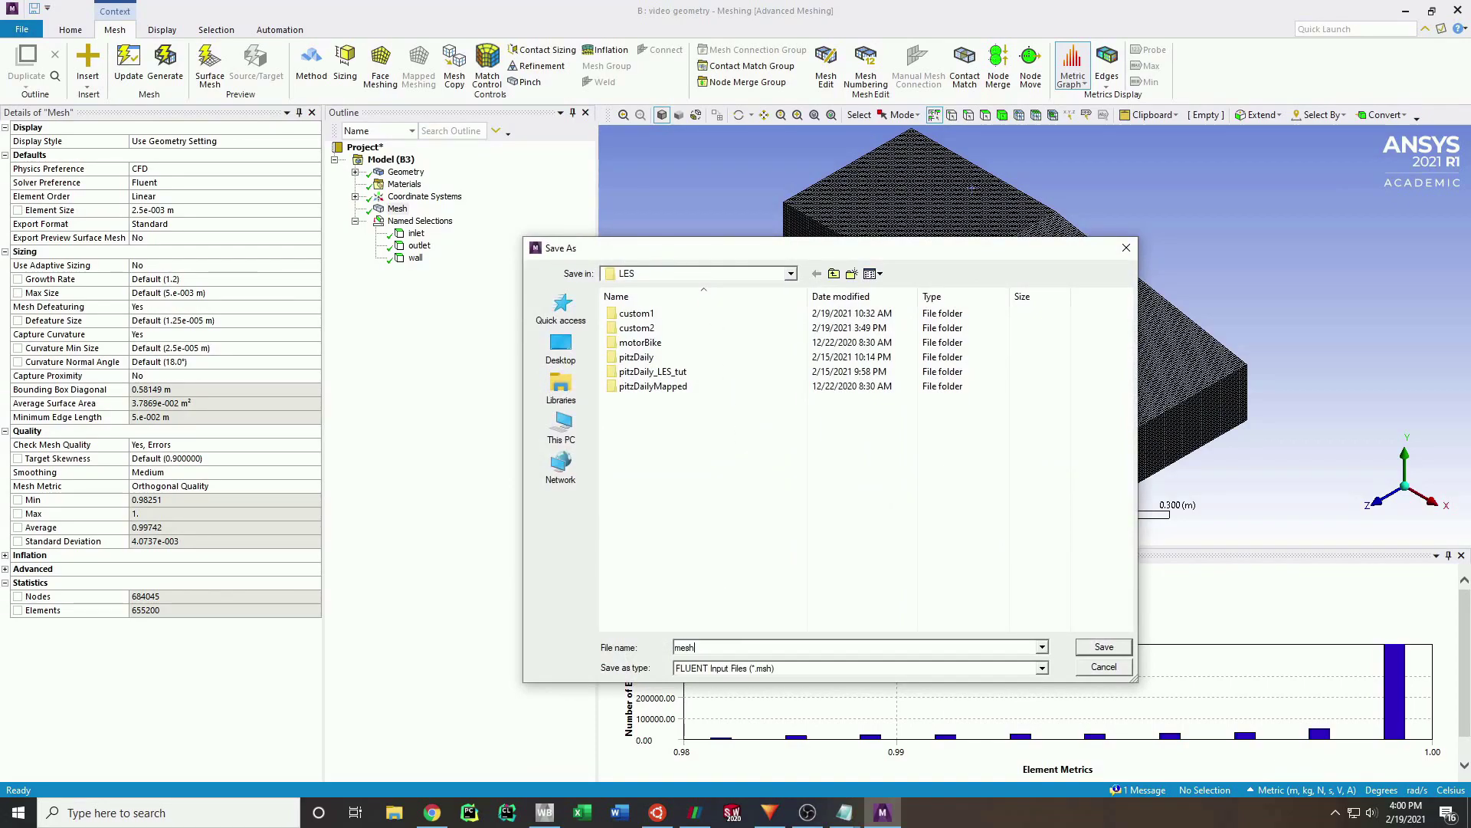
{"action": "double_click", "coordinate": [674, 329]}
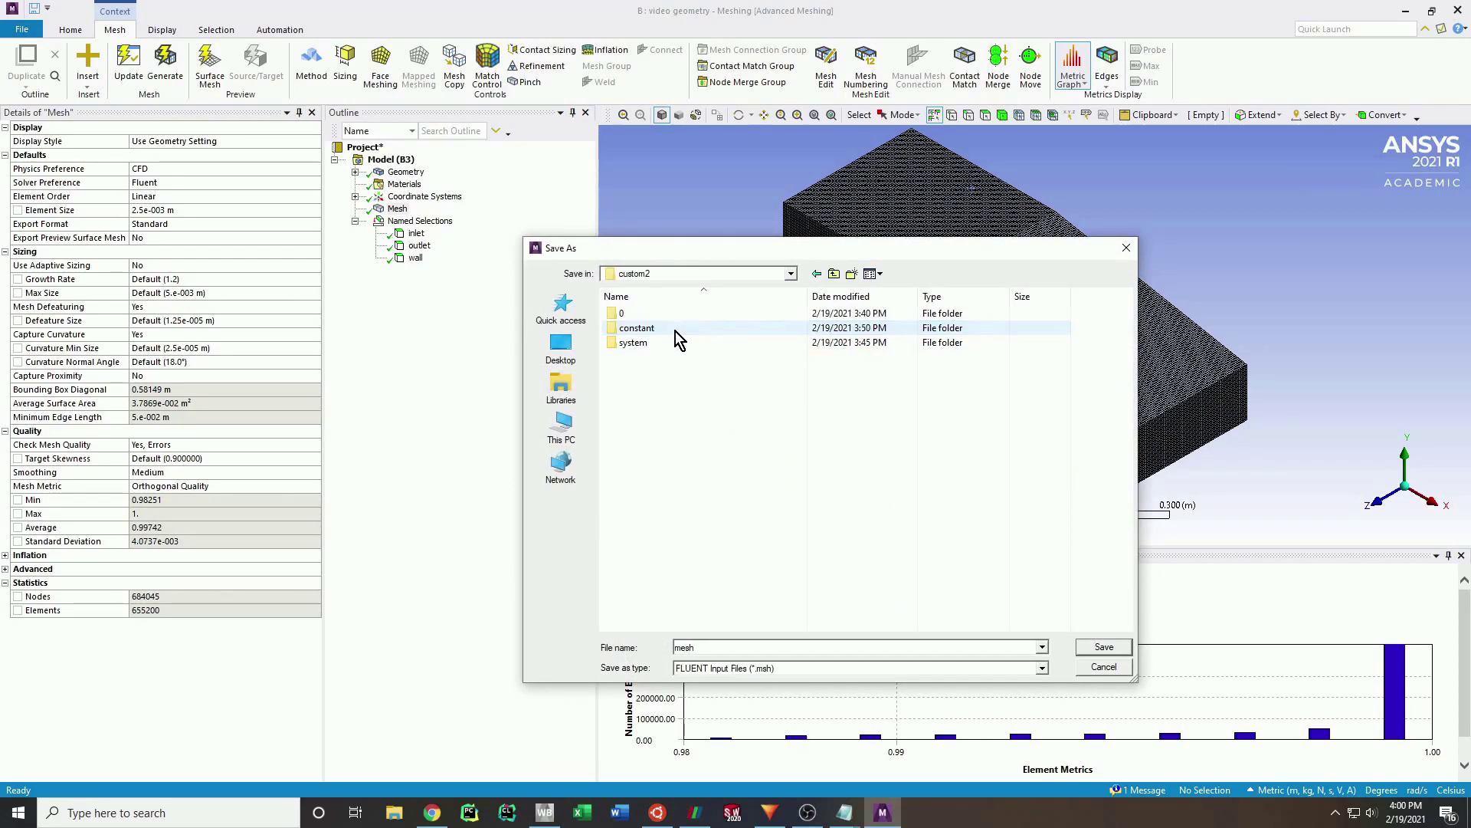
{"action": "left_click", "coordinate": [1125, 647]}
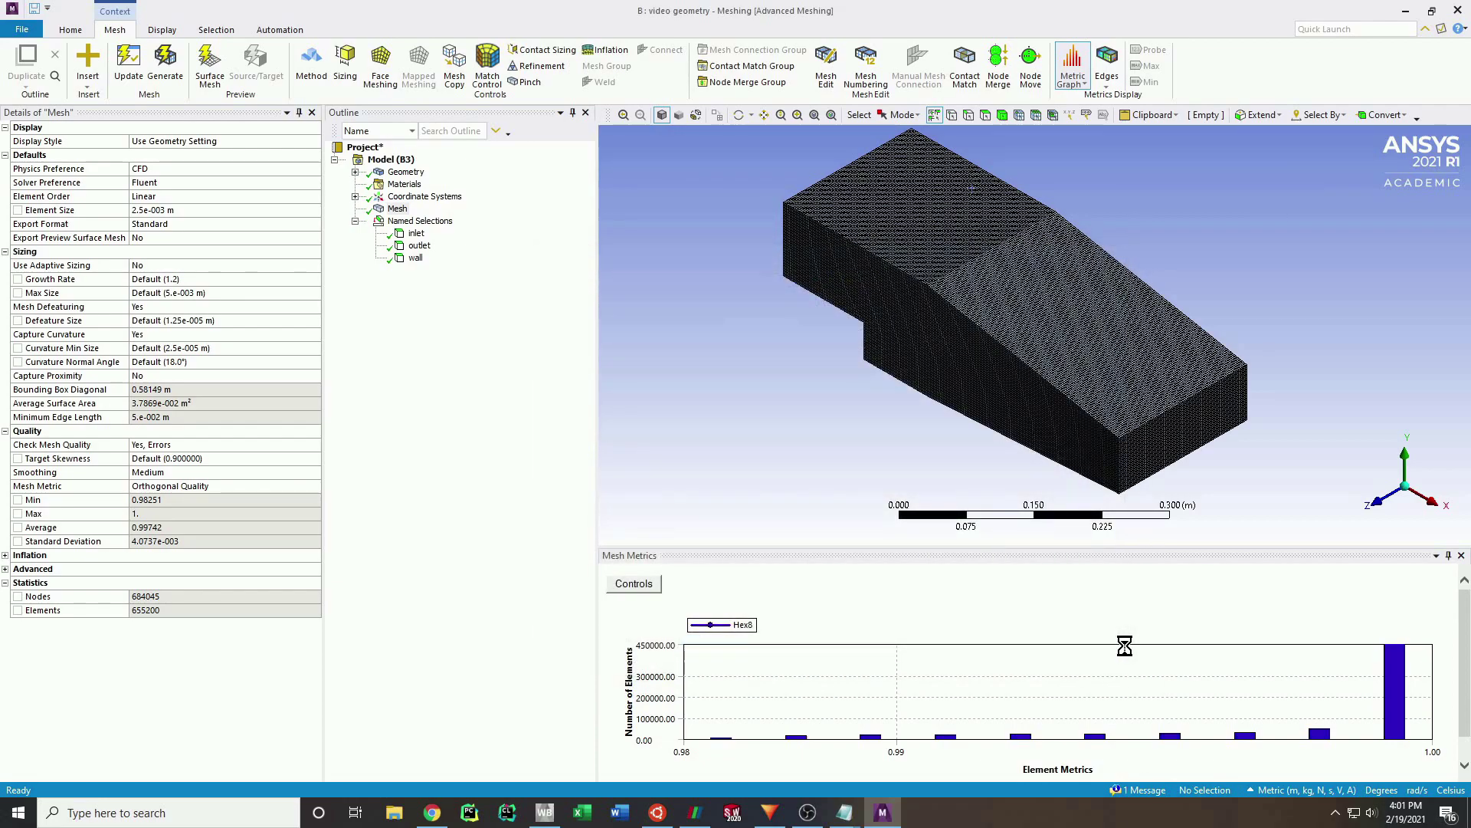
Switch to the Ubuntu terminal and list the contents of OpenFOAM/OpenFOAM-v2012/tutorials/incompressible/pisoFoam/LES/custom2.
{"action": "left_click", "coordinate": [393, 812]}
{"action": "key", "text": "alt+Tab"}
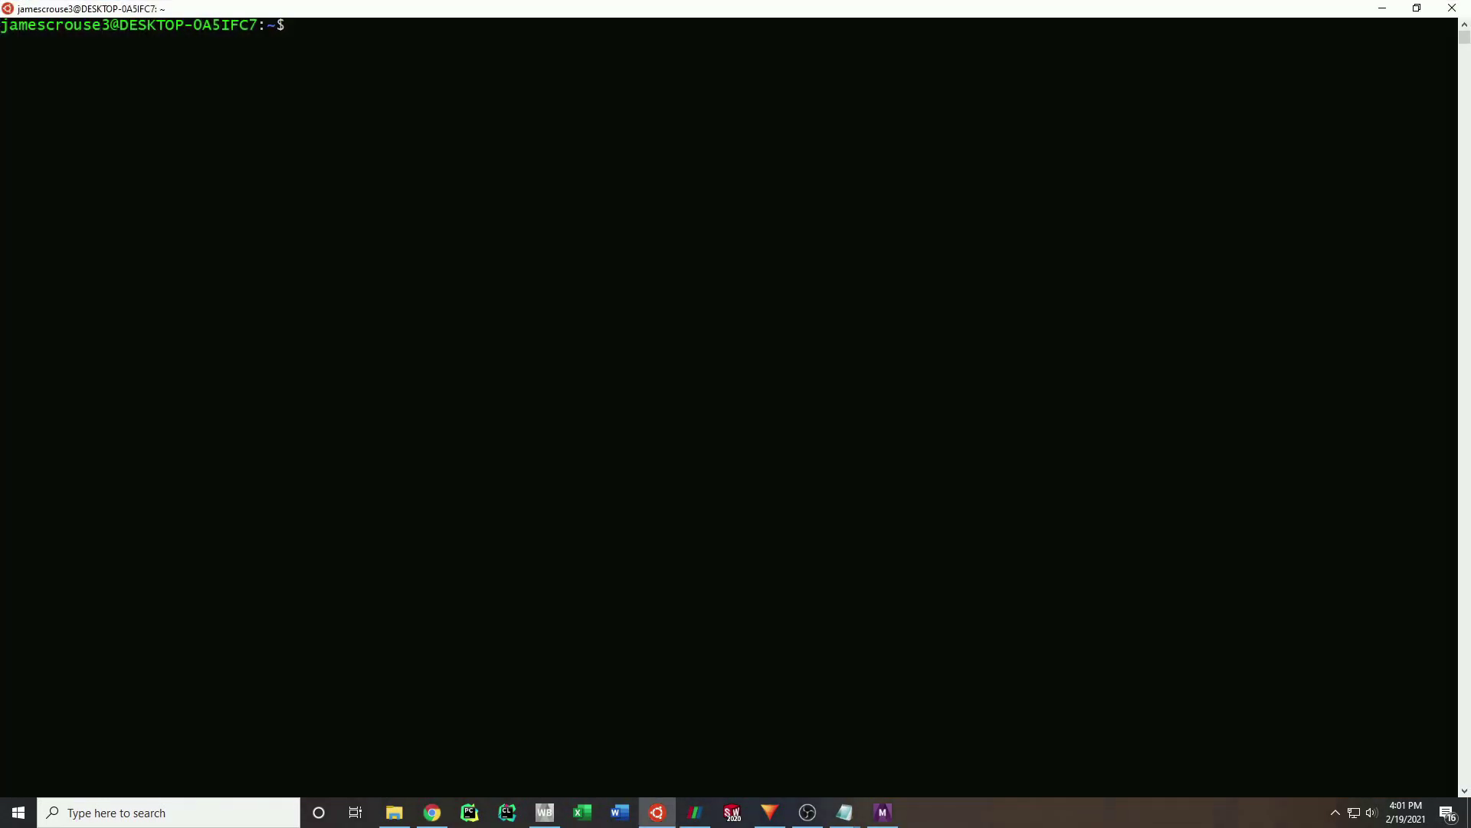
{"action": "left_click", "coordinate": [509, 196]}
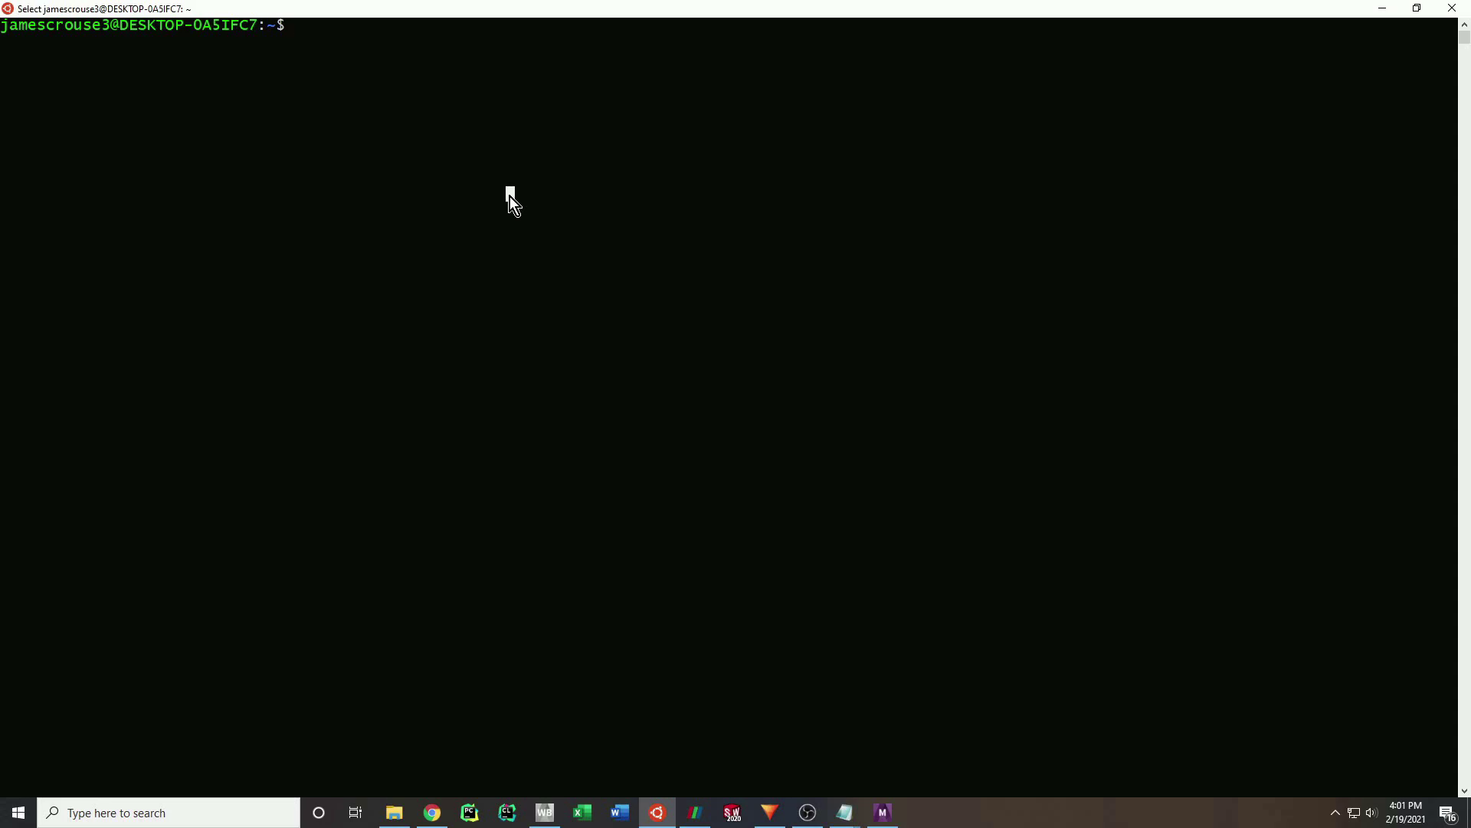
{"action": "type", "text": "ls"}
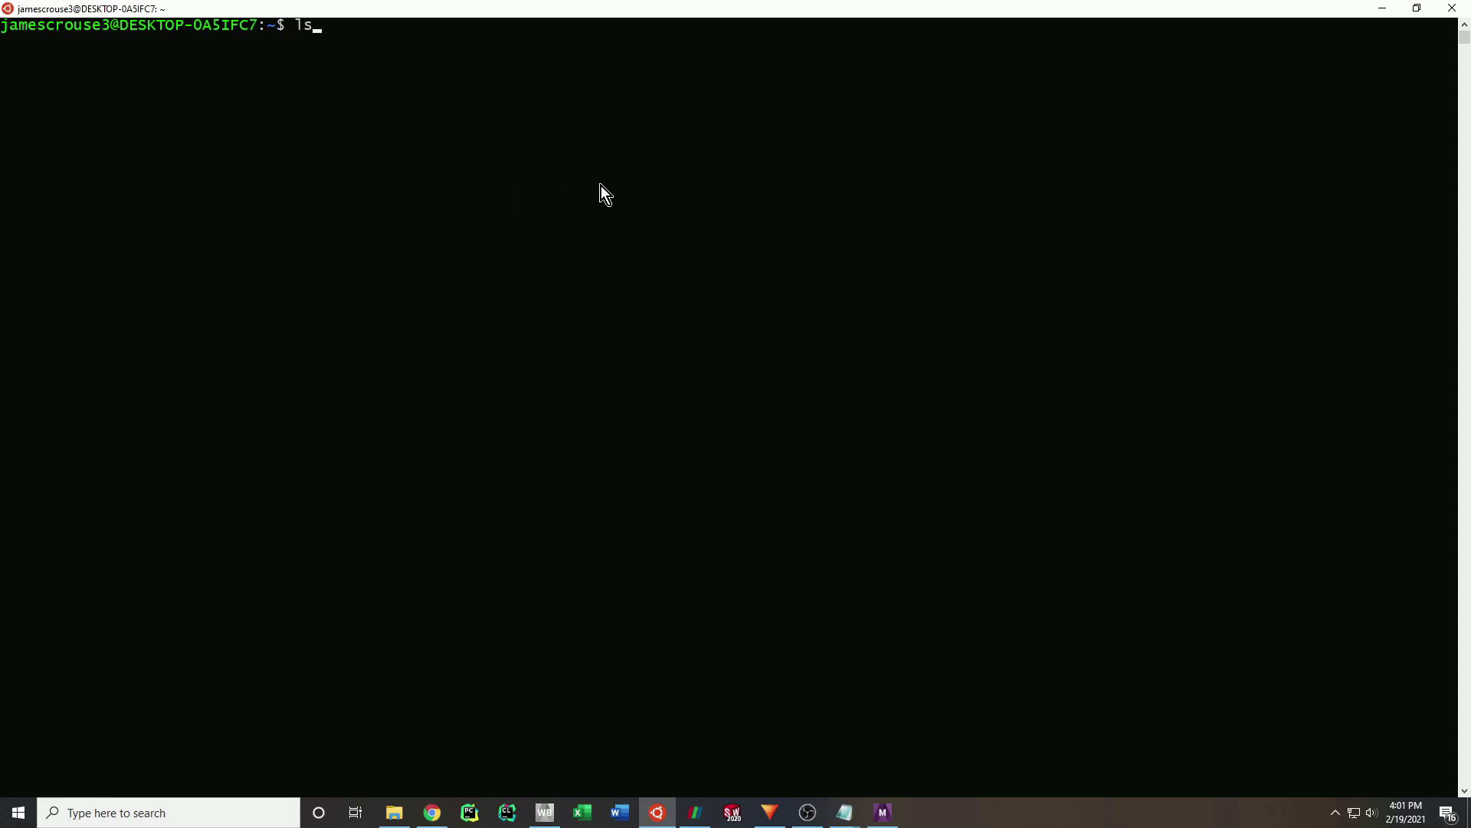
{"action": "type", "text": " OpenFO"}
{"action": "key", "text": "Tab"}
{"action": "type", "text": "Op"}
{"action": "key", "text": "Tab"}
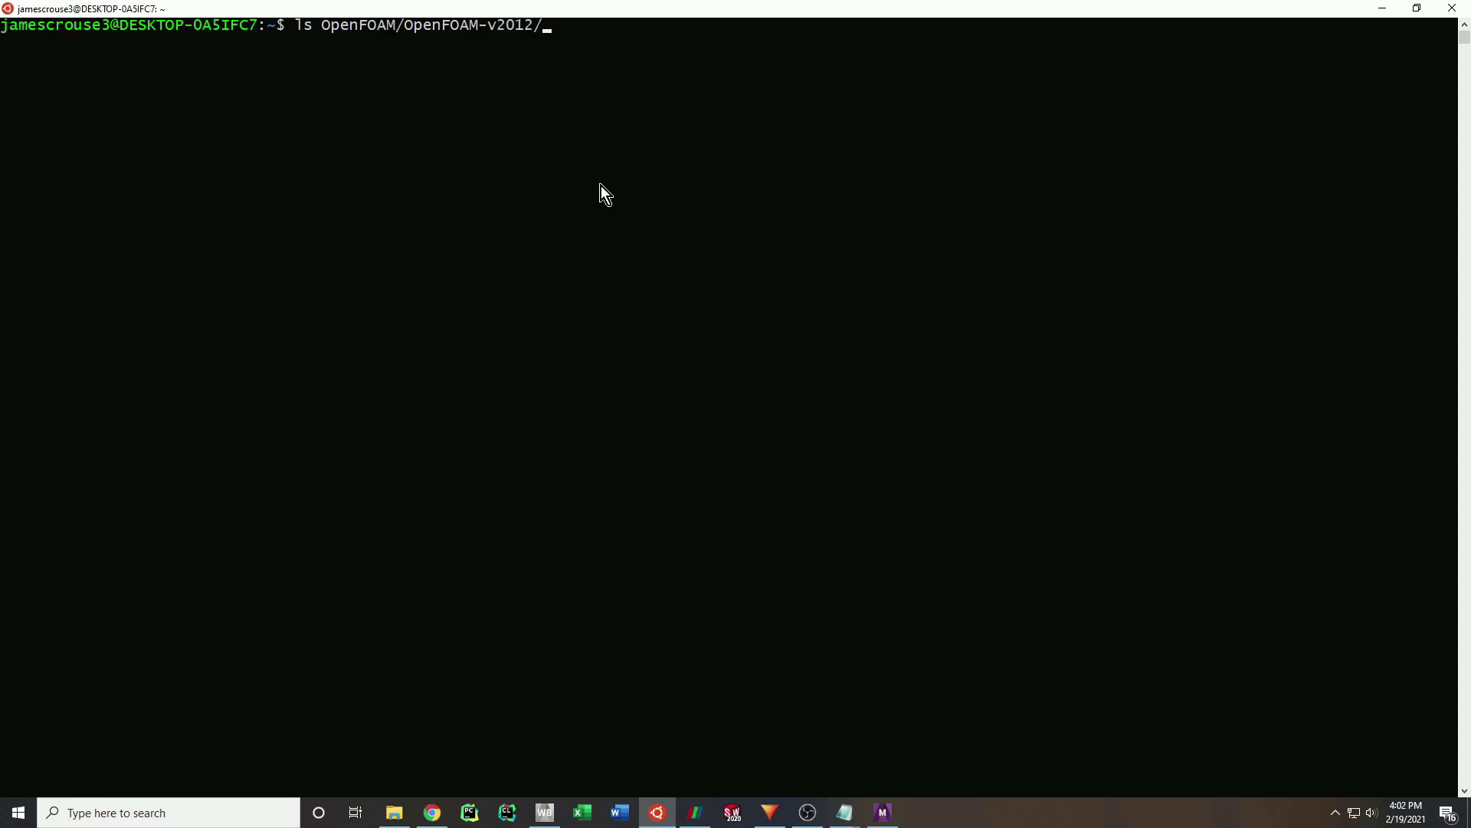
{"action": "key", "text": "super+e"}
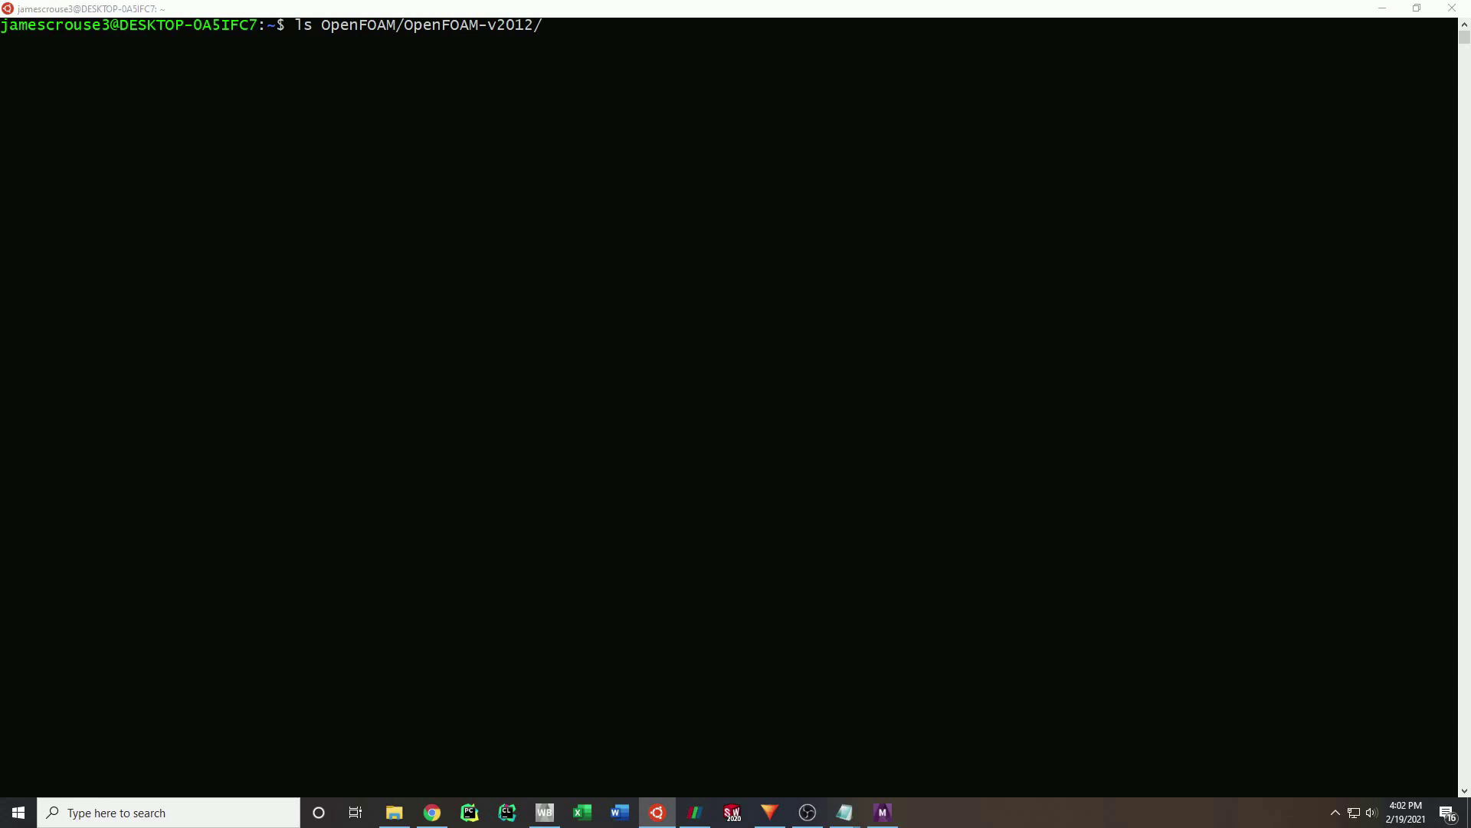
{"action": "left_click_drag", "start_coordinate": [835, 164], "coordinate": [1468, 138]}
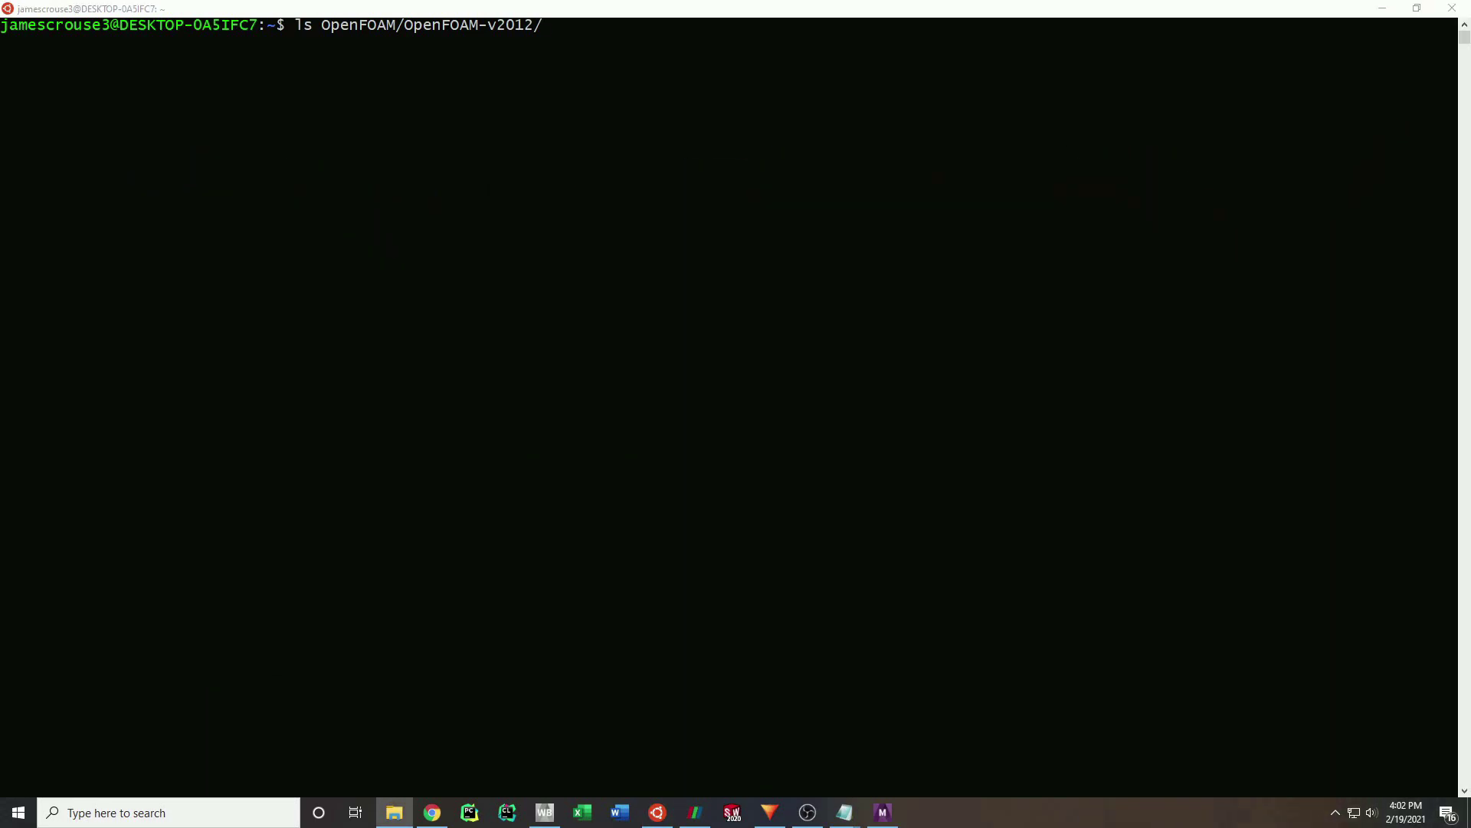
{"action": "left_click", "coordinate": [656, 116]}
{"action": "type", "text": "t"}
{"action": "key", "text": "Tab"}
{"action": "type", "text": "i"}
{"action": "key", "text": "Tab"}
{"action": "type", "text": "piso"}
{"action": "key", "text": "Tab"}
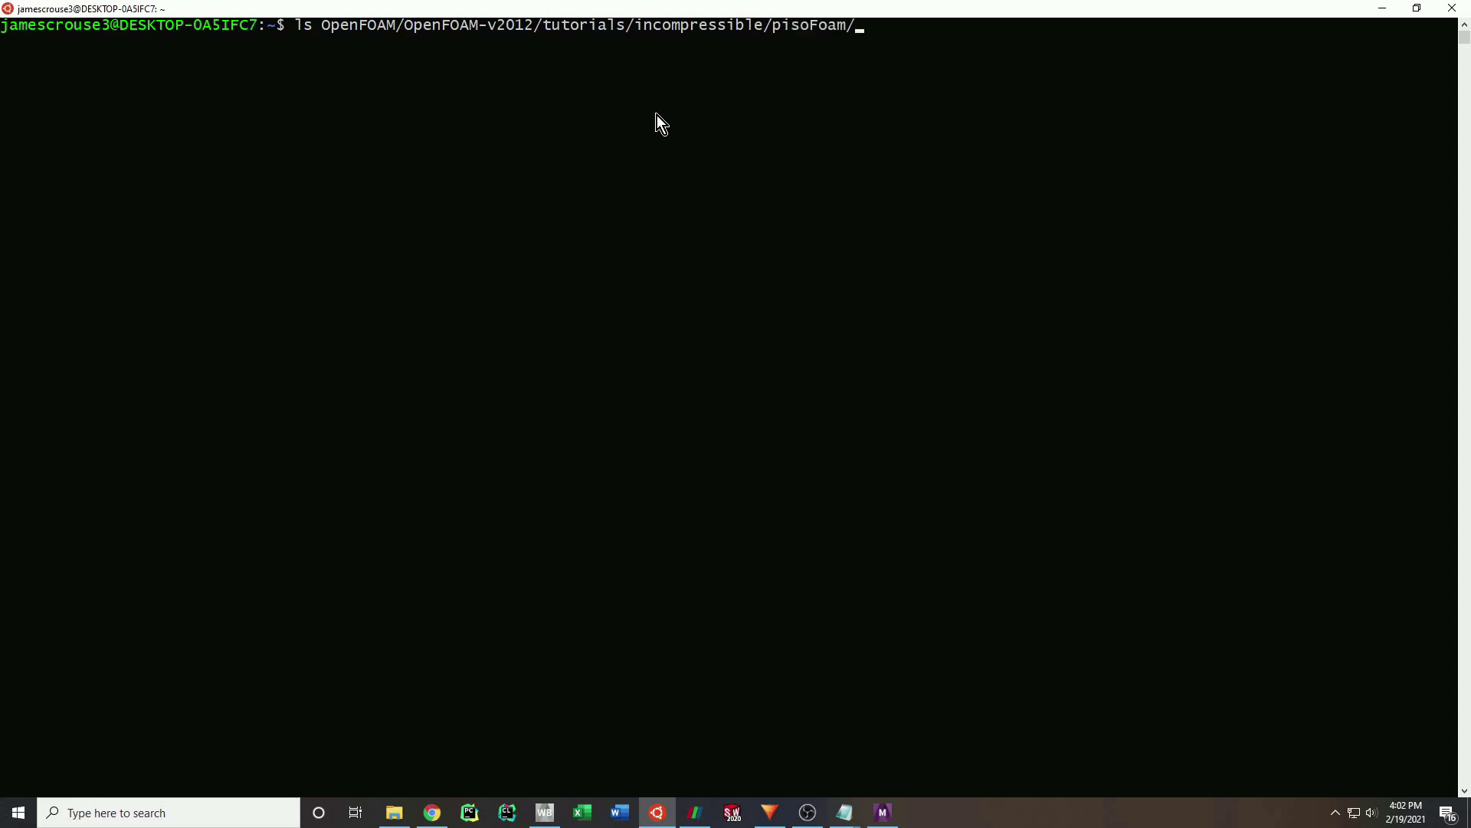
{"action": "type", "text": "L"}
{"action": "key", "text": "Tab"}
{"action": "type", "text": "cu"}
{"action": "key", "text": "Tab"}
{"action": "type", "text": "2"}
{"action": "key", "text": "Return"}
Change the terminal's working directory to OpenFOAM/OpenFOAM-v2012/tutorials/incompressible/pisoFoam/LES/custom2.
{"action": "key", "text": "Up"}
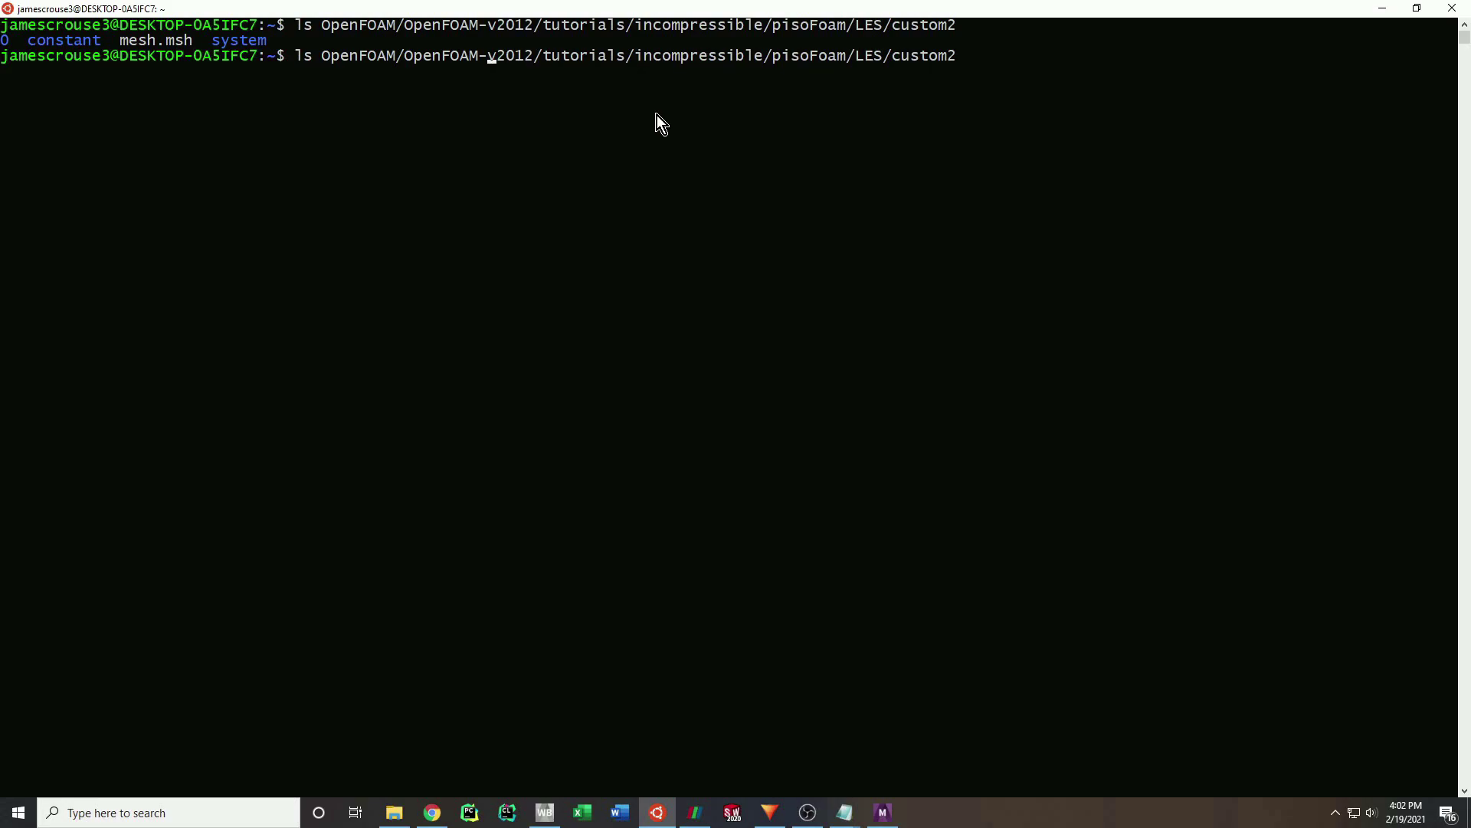
{"action": "key", "text": "Home"}
{"action": "key", "text": "Right"}
{"action": "key", "text": "Right"}
{"action": "key", "text": "BackSpace"}
{"action": "key", "text": "BackSpace"}
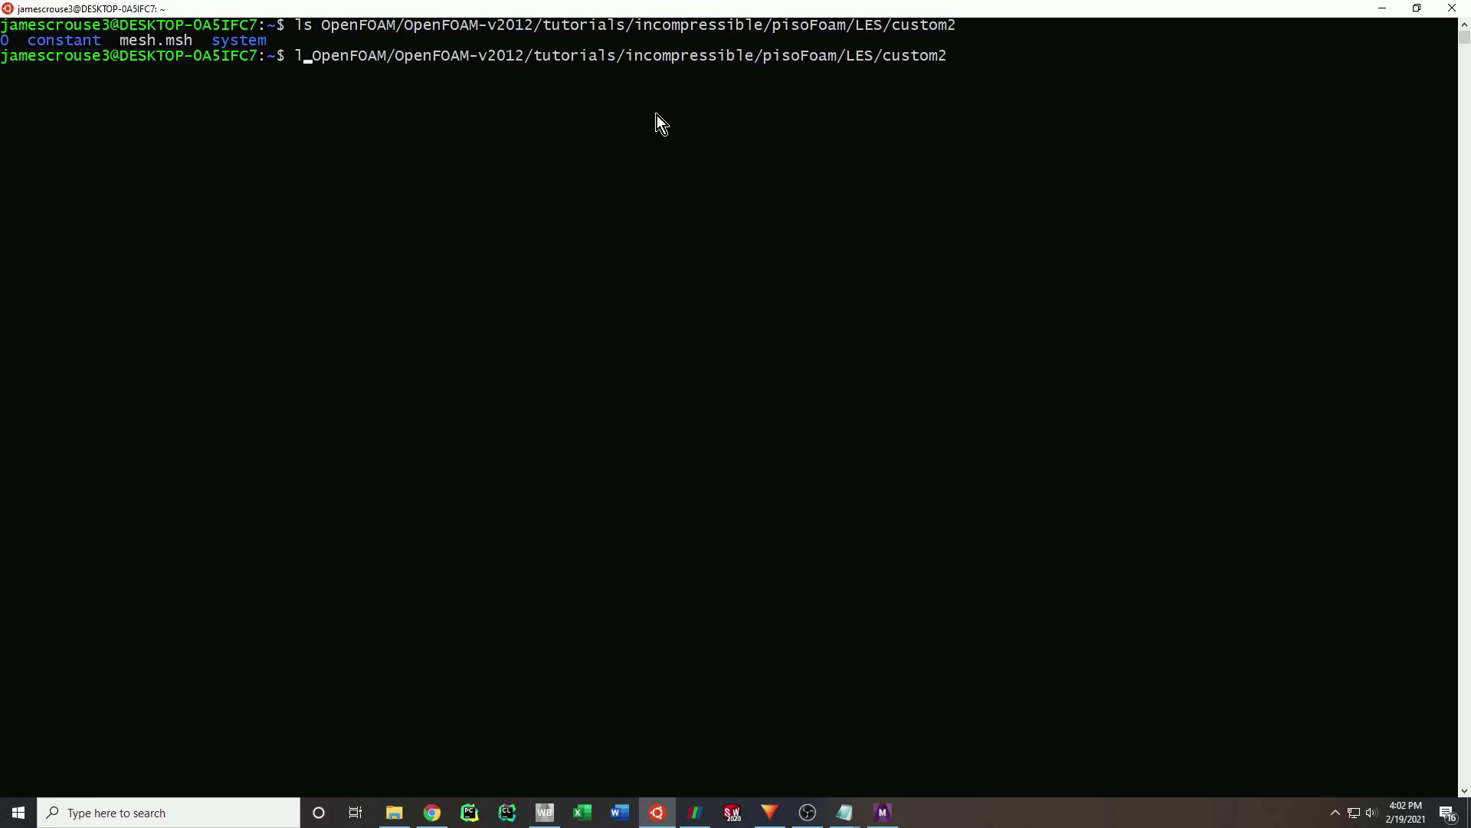
{"action": "type", "text": "cd"}
{"action": "key", "text": "Return"}
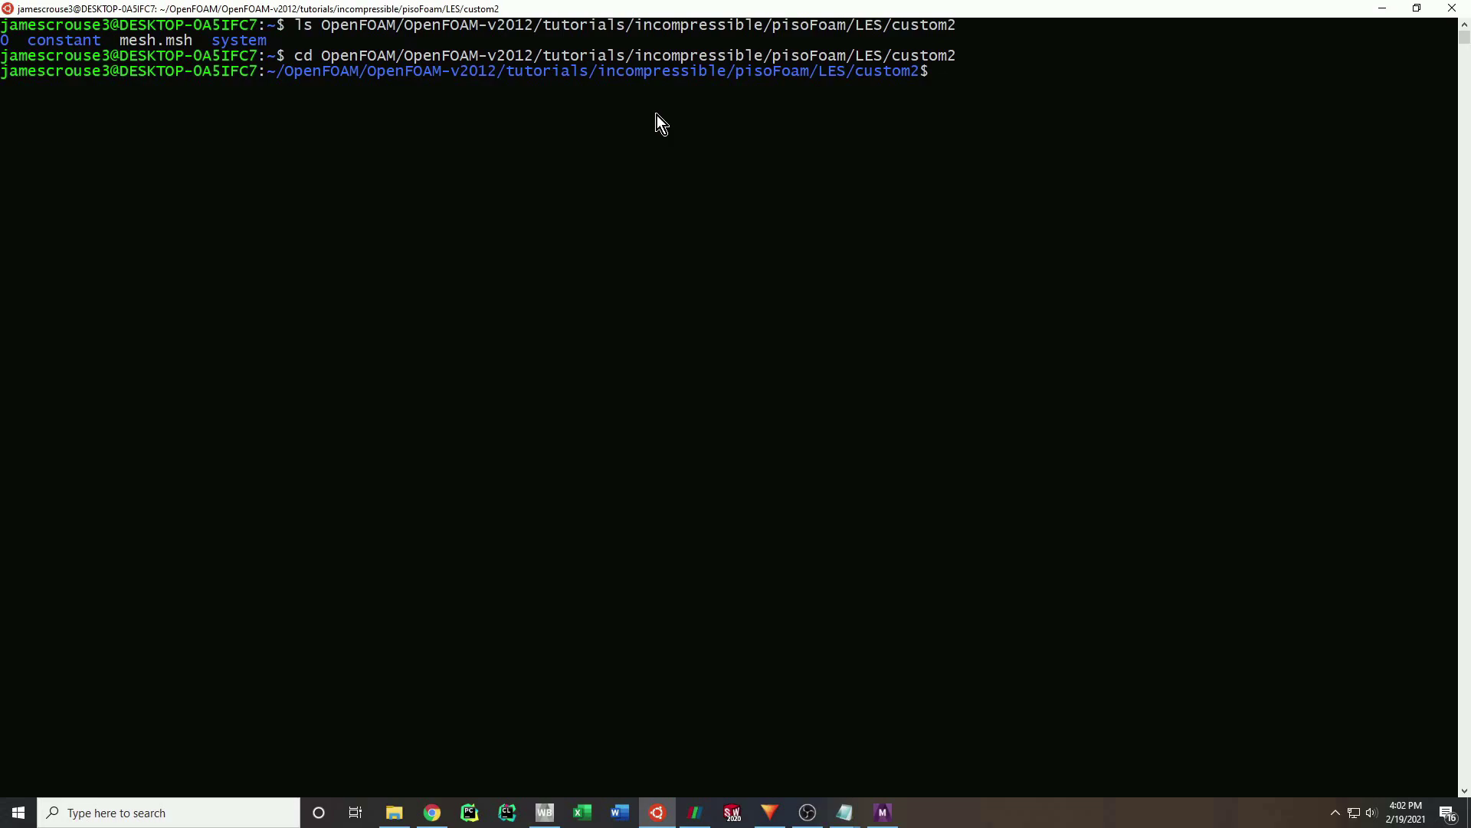
Convert mesh.msh to OpenFOAM format by running fluent3DMeshToFoam in the custom2 case folder.
{"action": "type", "text": "fluent3"}
{"action": "key", "text": "Tab"}
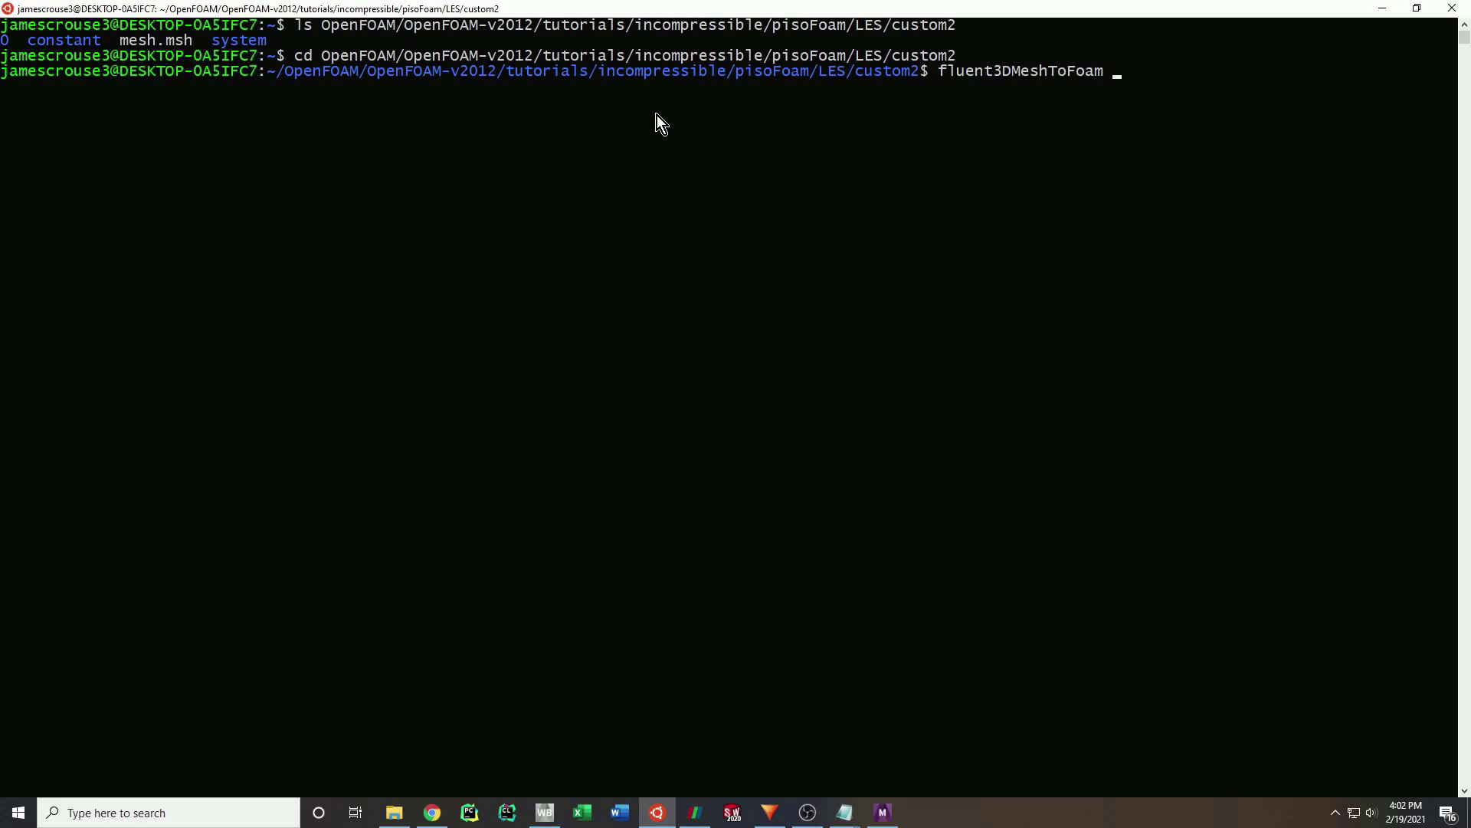
{"action": "type", "text": "mes"}
{"action": "key", "text": "Tab"}
{"action": "key", "text": "Return"}
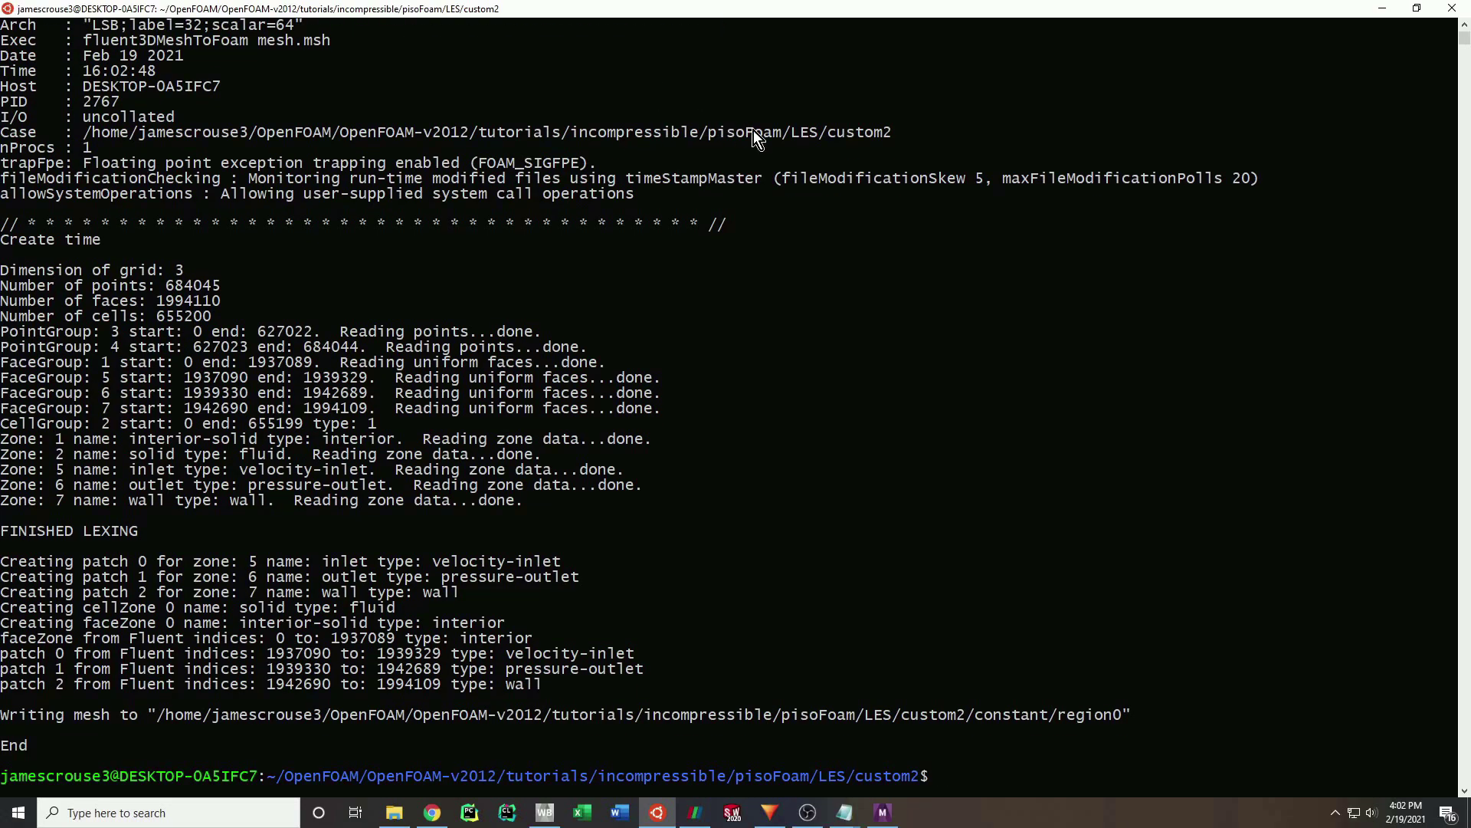
Switch to File Explorer, open the boundary file from custom2's constant/polyMesh folder in Notepad, review its patch definitions, and close it.
{"action": "left_click", "coordinate": [394, 812]}
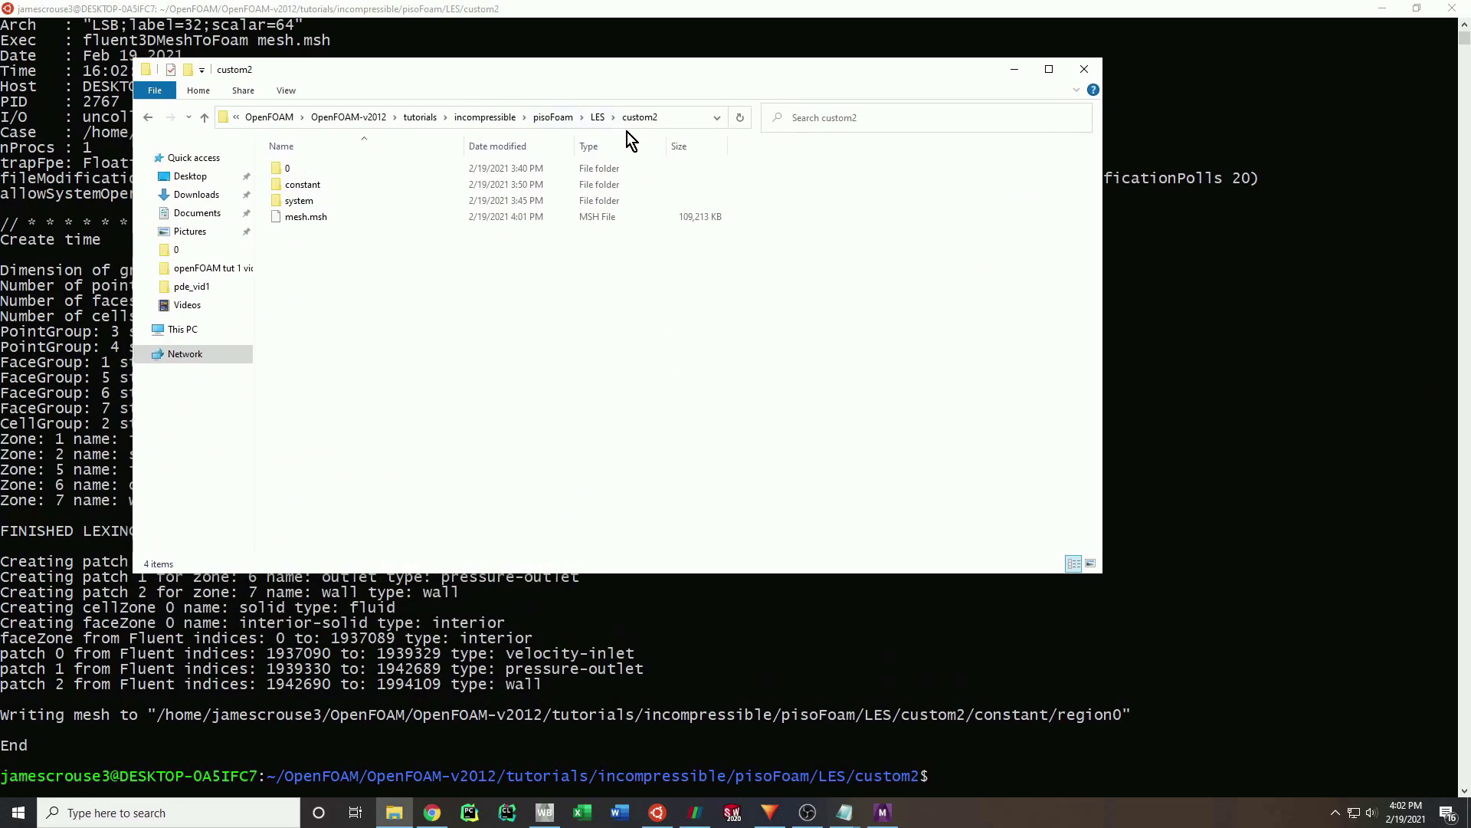
{"action": "left_click", "coordinate": [741, 122]}
{"action": "left_click", "coordinate": [401, 200]}
{"action": "double_click", "coordinate": [401, 200]}
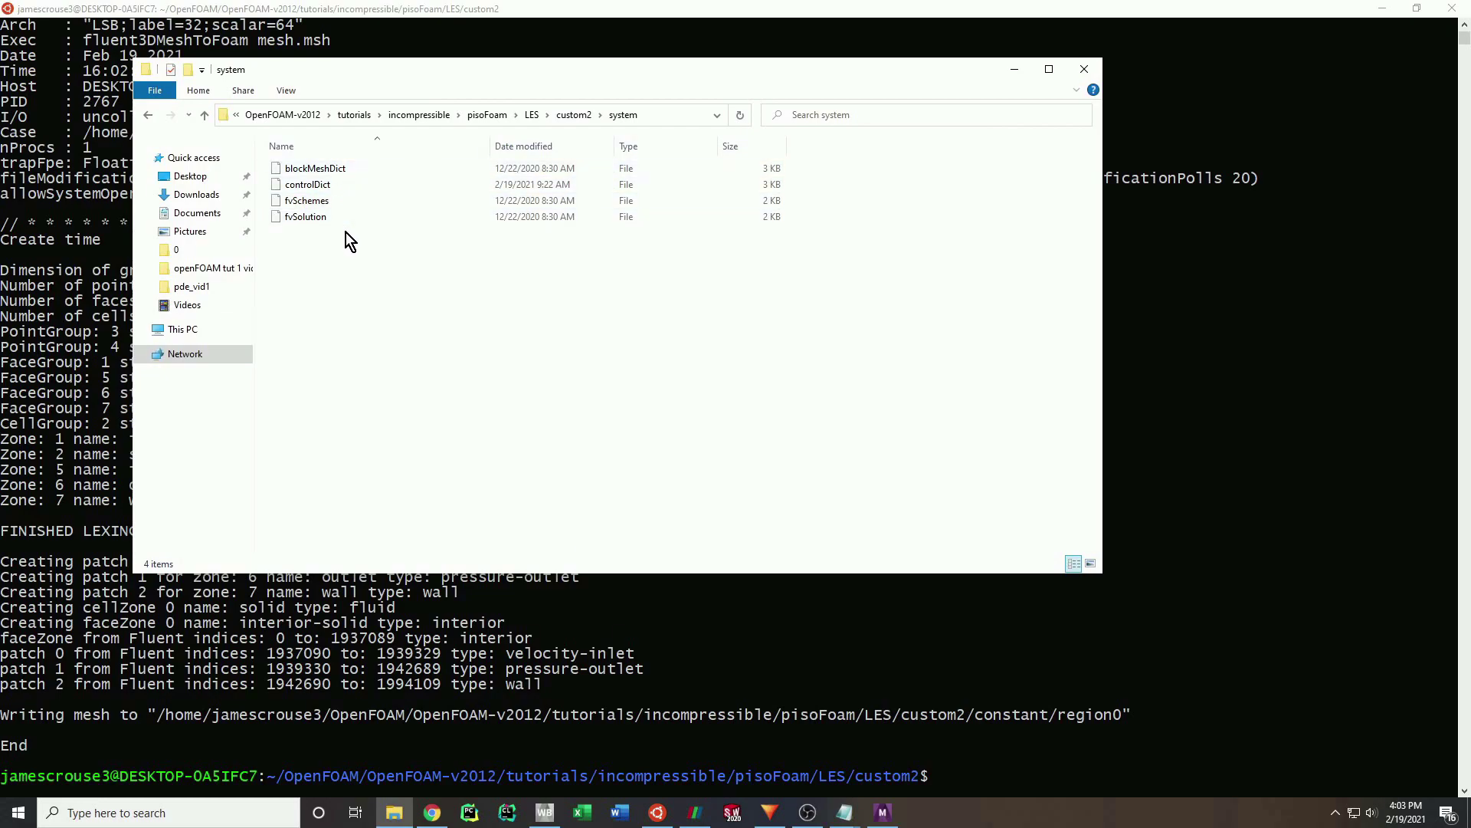
{"action": "key", "text": "alt+Left"}
{"action": "double_click", "coordinate": [333, 185]}
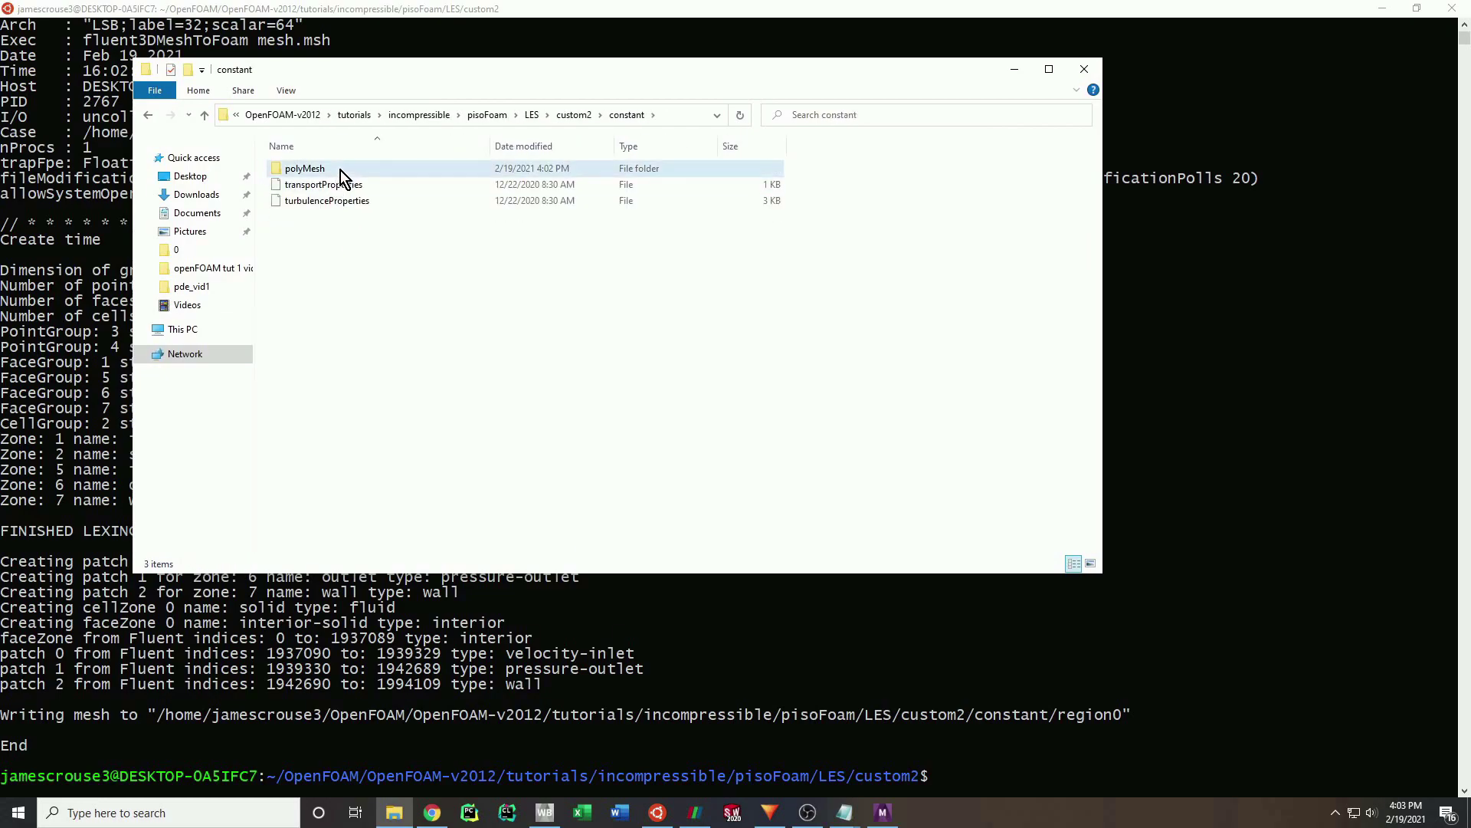
{"action": "double_click", "coordinate": [340, 170]}
{"action": "double_click", "coordinate": [340, 170]}
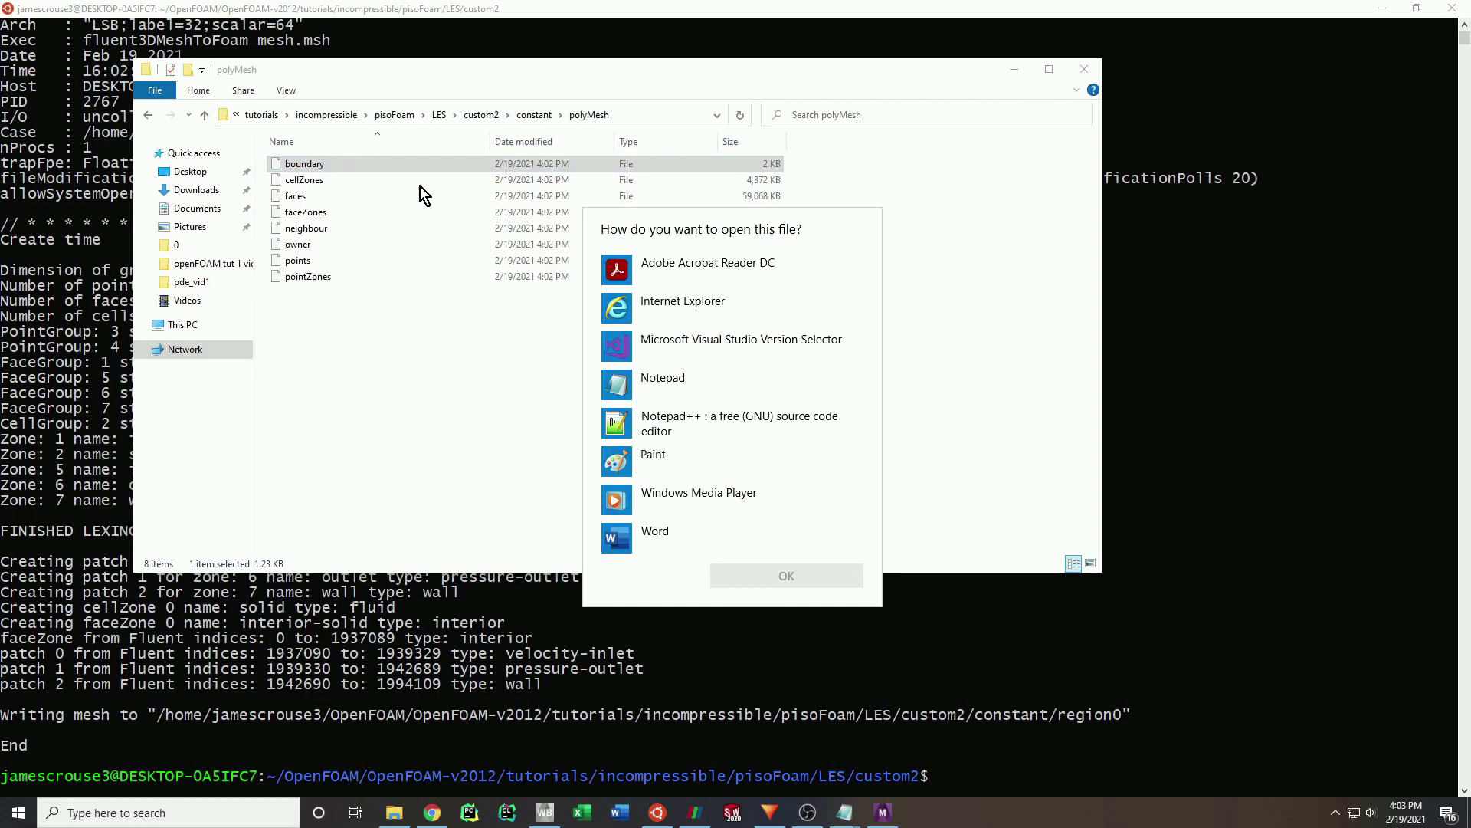
{"action": "double_click", "coordinate": [640, 380]}
{"action": "left_click_drag", "start_coordinate": [859, 38], "coordinate": [295, 3]}
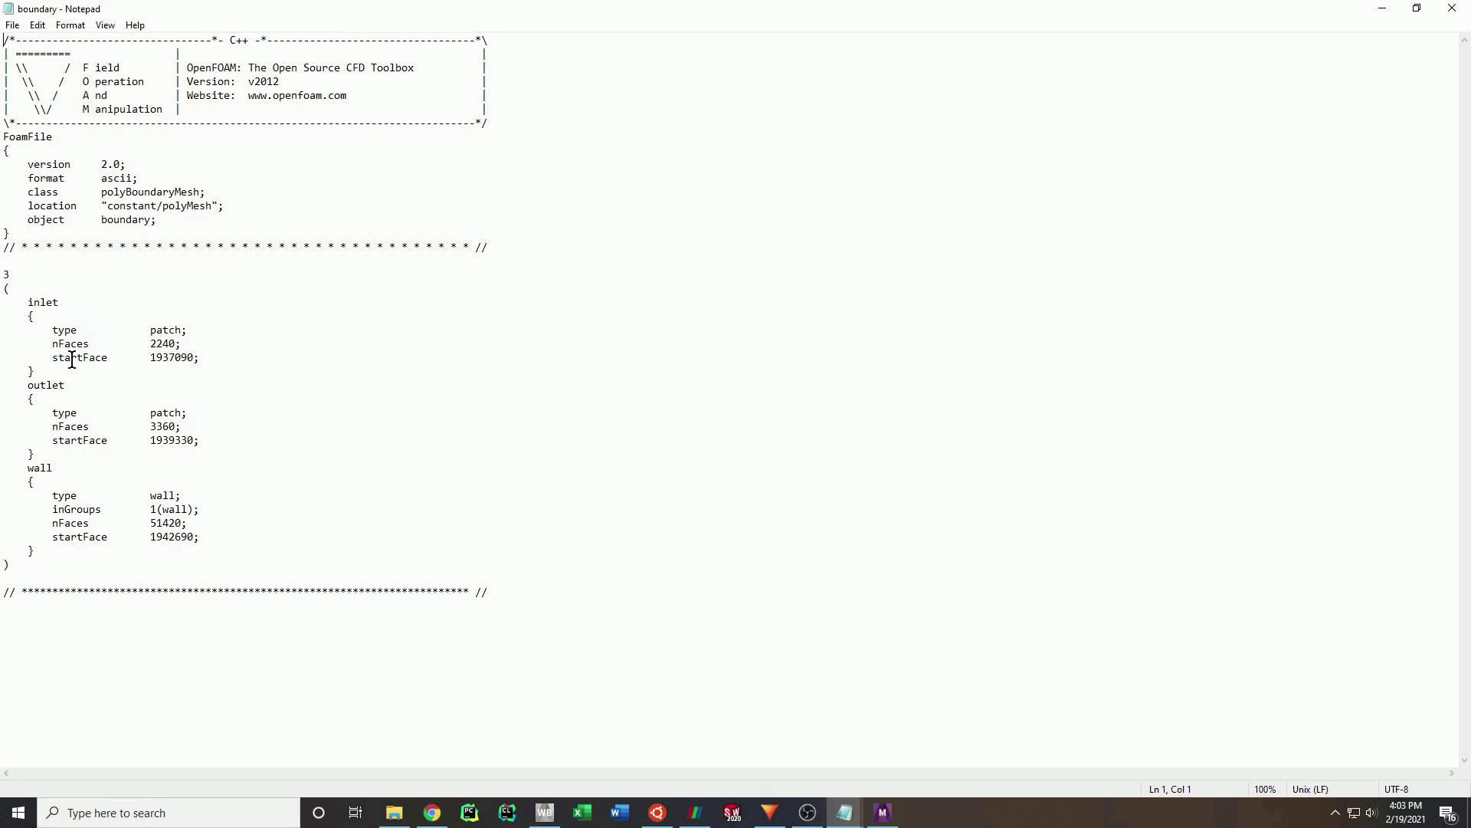
{"action": "left_click", "coordinate": [1453, 9]}
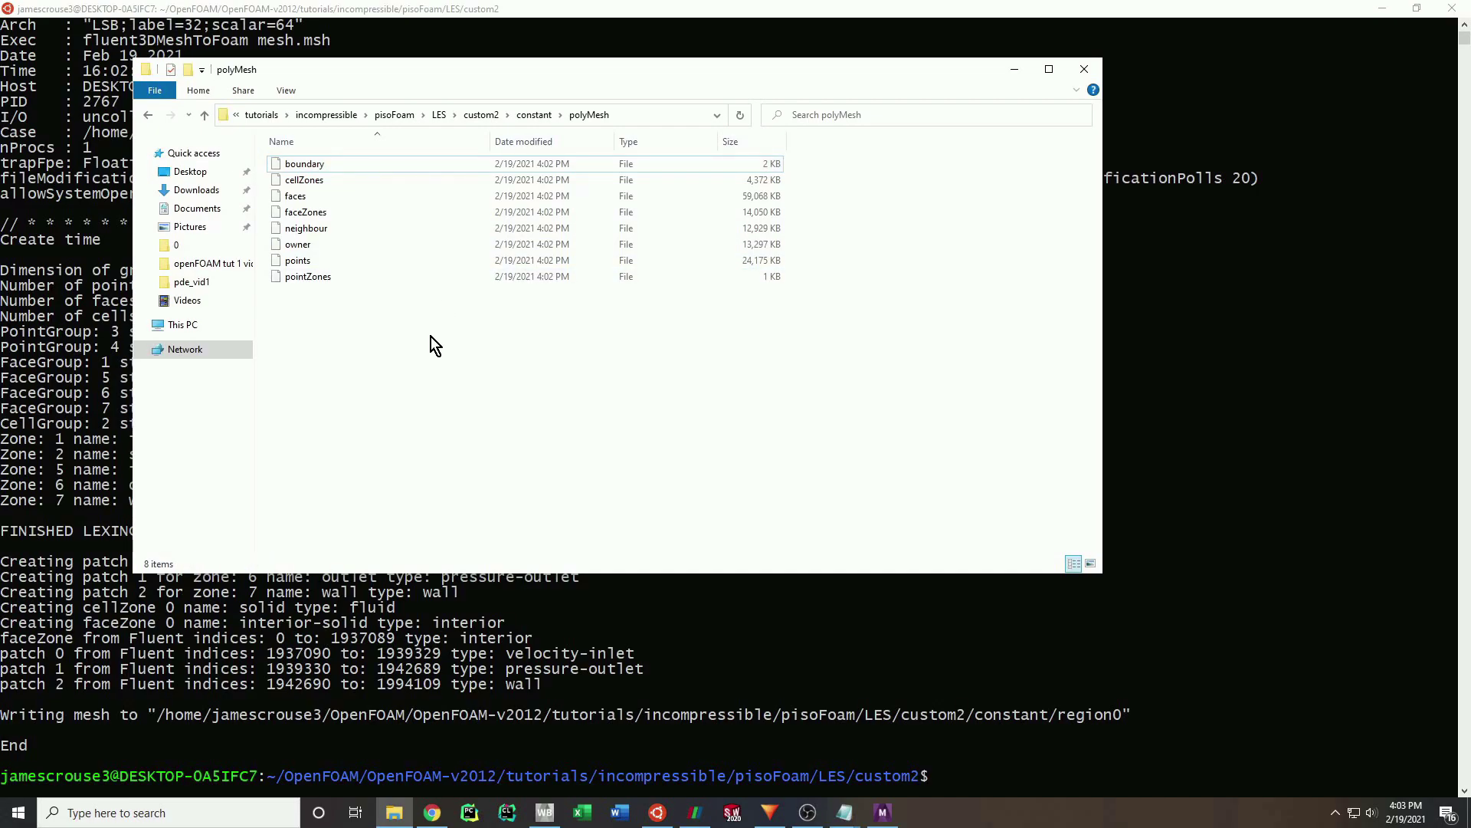
Open the k, nut, nuTilda, p, s and U files from custom2's 0 folder together in Notepad++.
{"action": "left_click", "coordinate": [433, 813]}
{"action": "left_click", "coordinate": [524, 411]}
{"action": "left_click", "coordinate": [534, 115]}
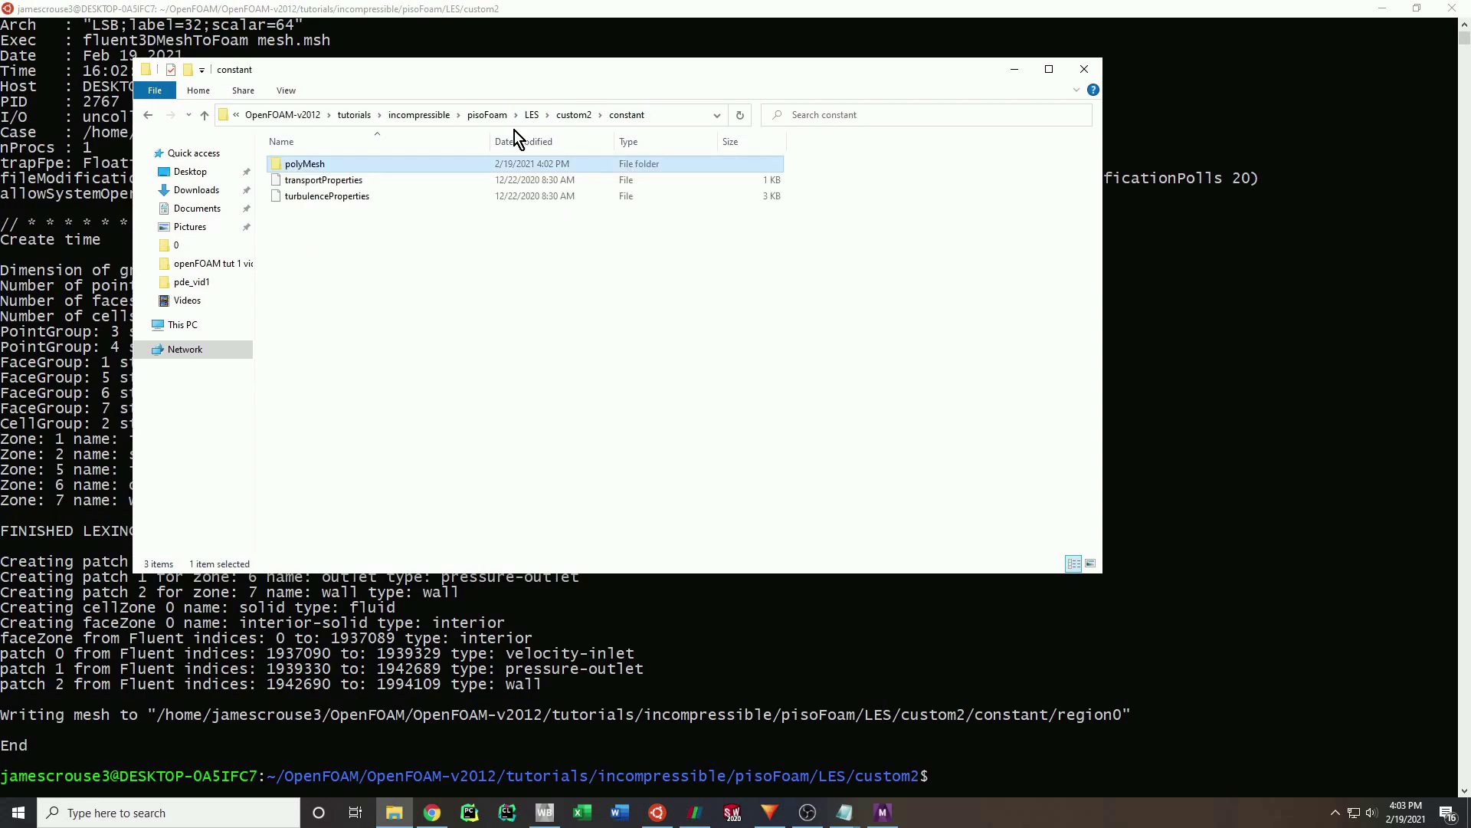
{"action": "key", "text": "alt+Left"}
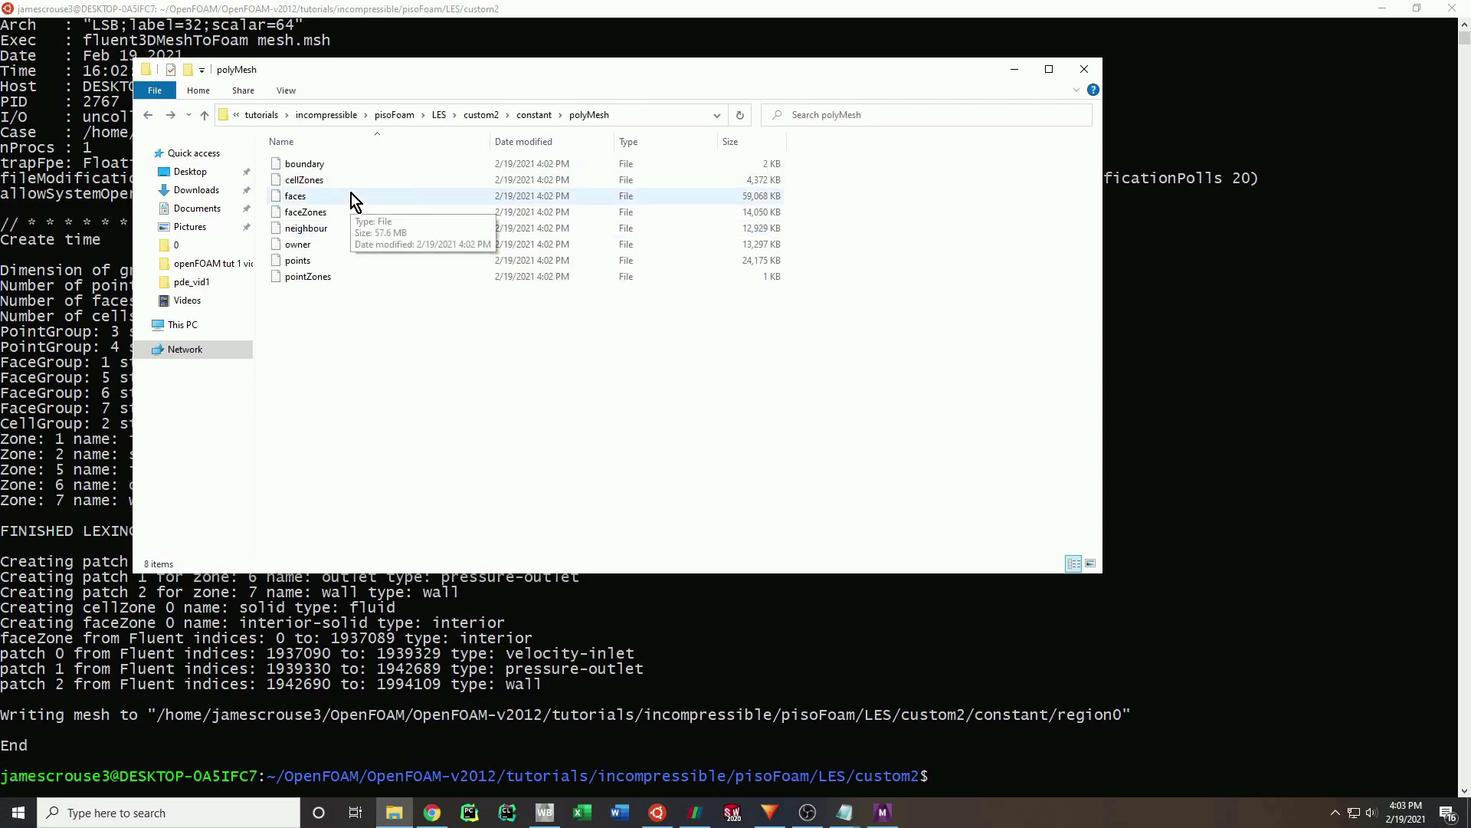
{"action": "key", "text": "alt+Up"}
{"action": "key", "text": "alt+Up"}
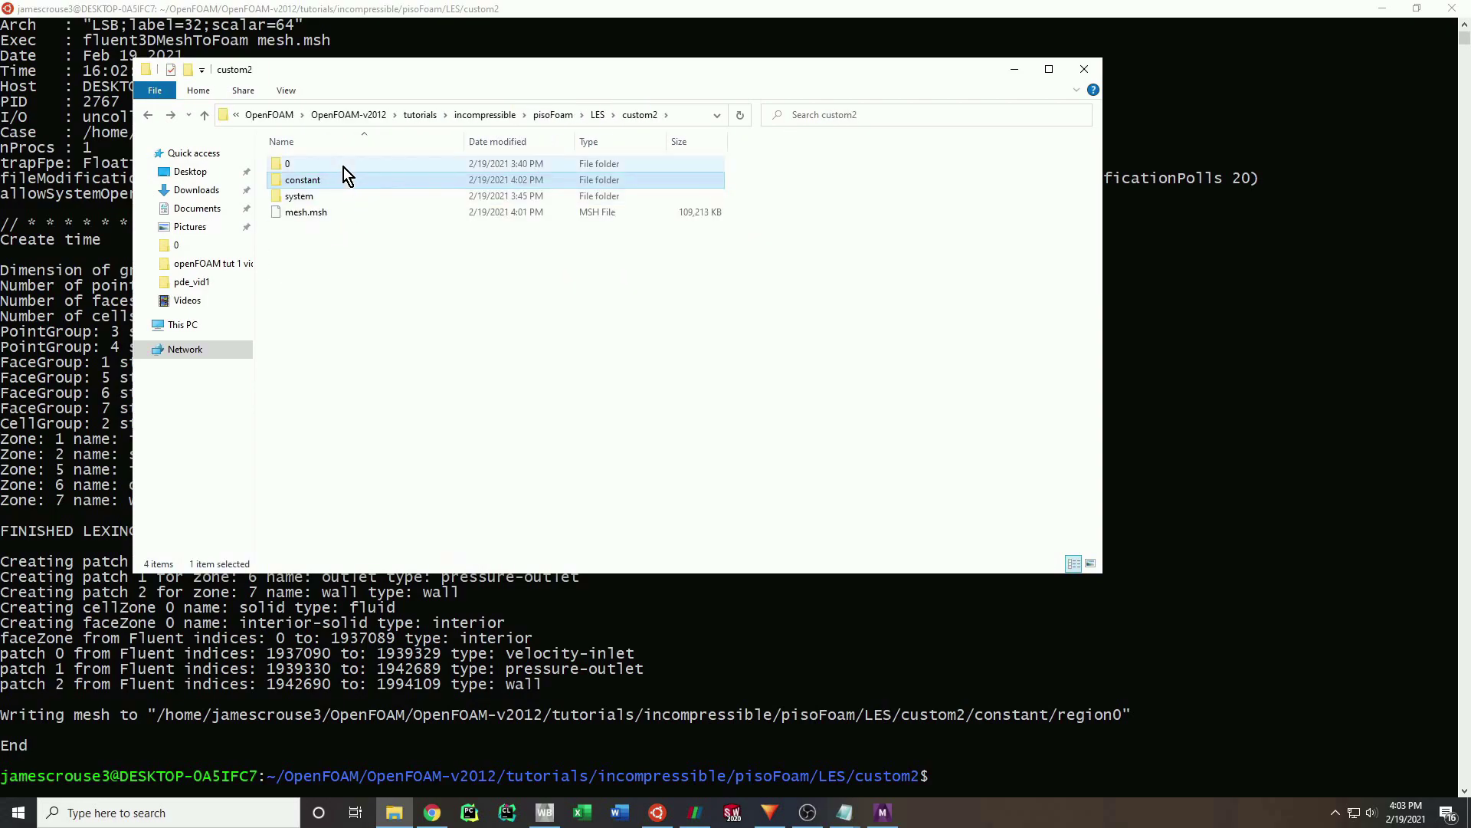
{"action": "double_click", "coordinate": [344, 167]}
{"action": "double_click", "coordinate": [343, 167]}
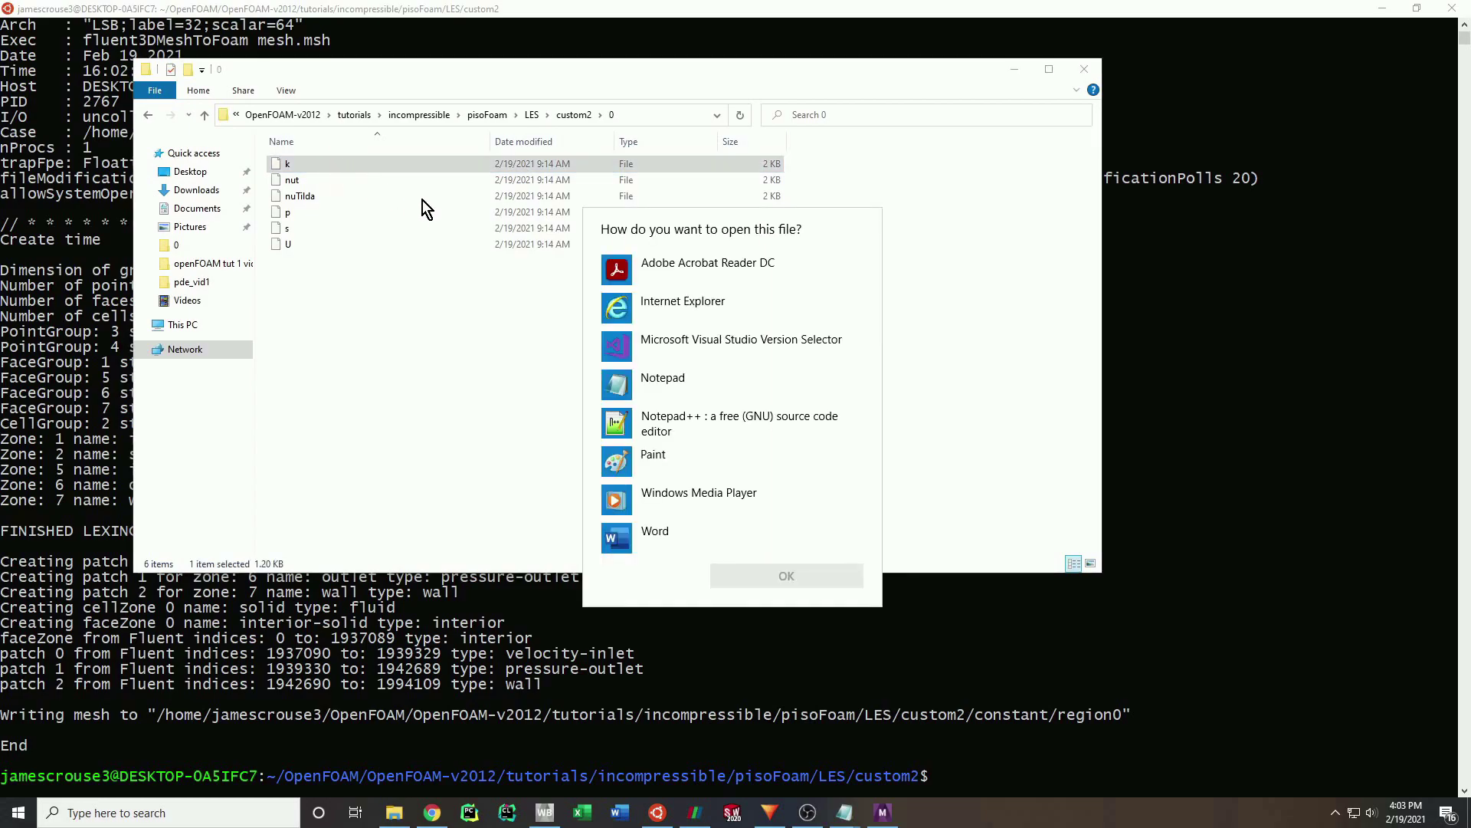
{"action": "left_click_drag", "start_coordinate": [448, 340], "coordinate": [340, 159]}
{"action": "right_click", "coordinate": [342, 164]}
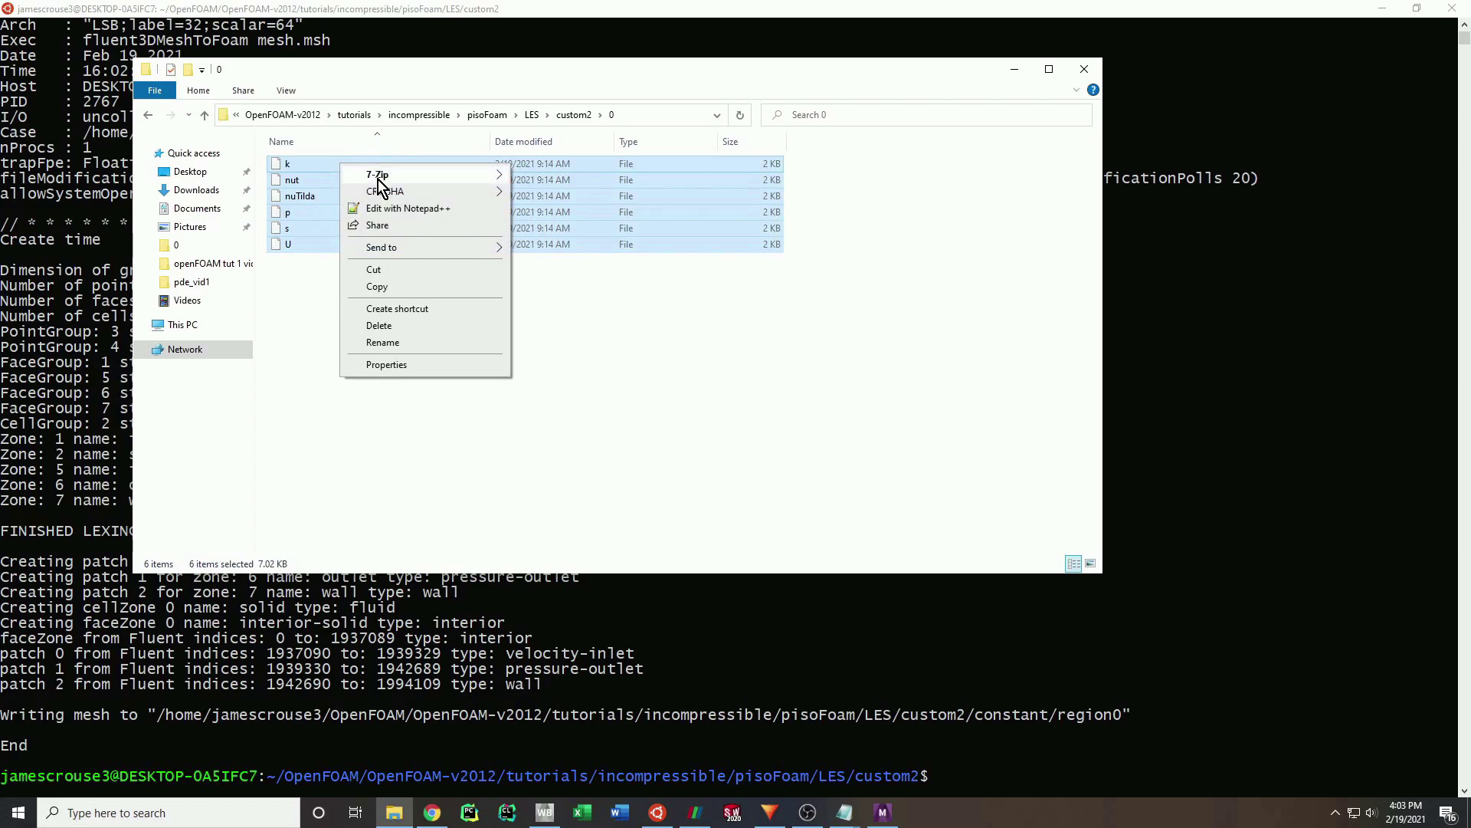
{"action": "left_click", "coordinate": [386, 207]}
{"action": "left_click_drag", "start_coordinate": [588, 3], "coordinate": [563, 19]}
{"action": "double_click", "coordinate": [563, 19]}
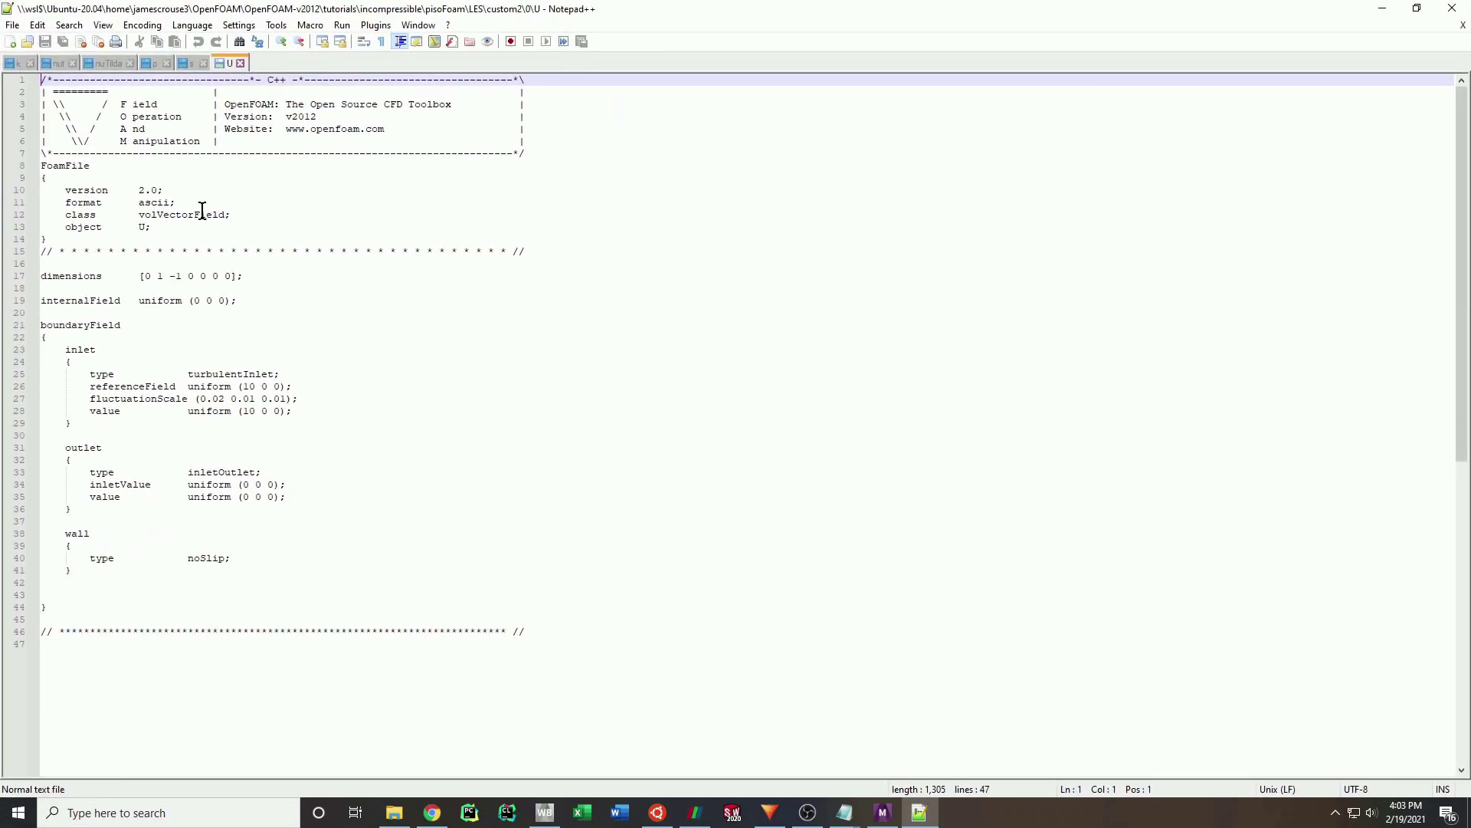
Review the inlet, outlet and wall conditions in U, k, nut, nuTilda, p and s, closing each file and the editor.
{"action": "left_click", "coordinate": [96, 534]}
{"action": "double_click", "coordinate": [77, 534]}
{"action": "left_click", "coordinate": [92, 568]}
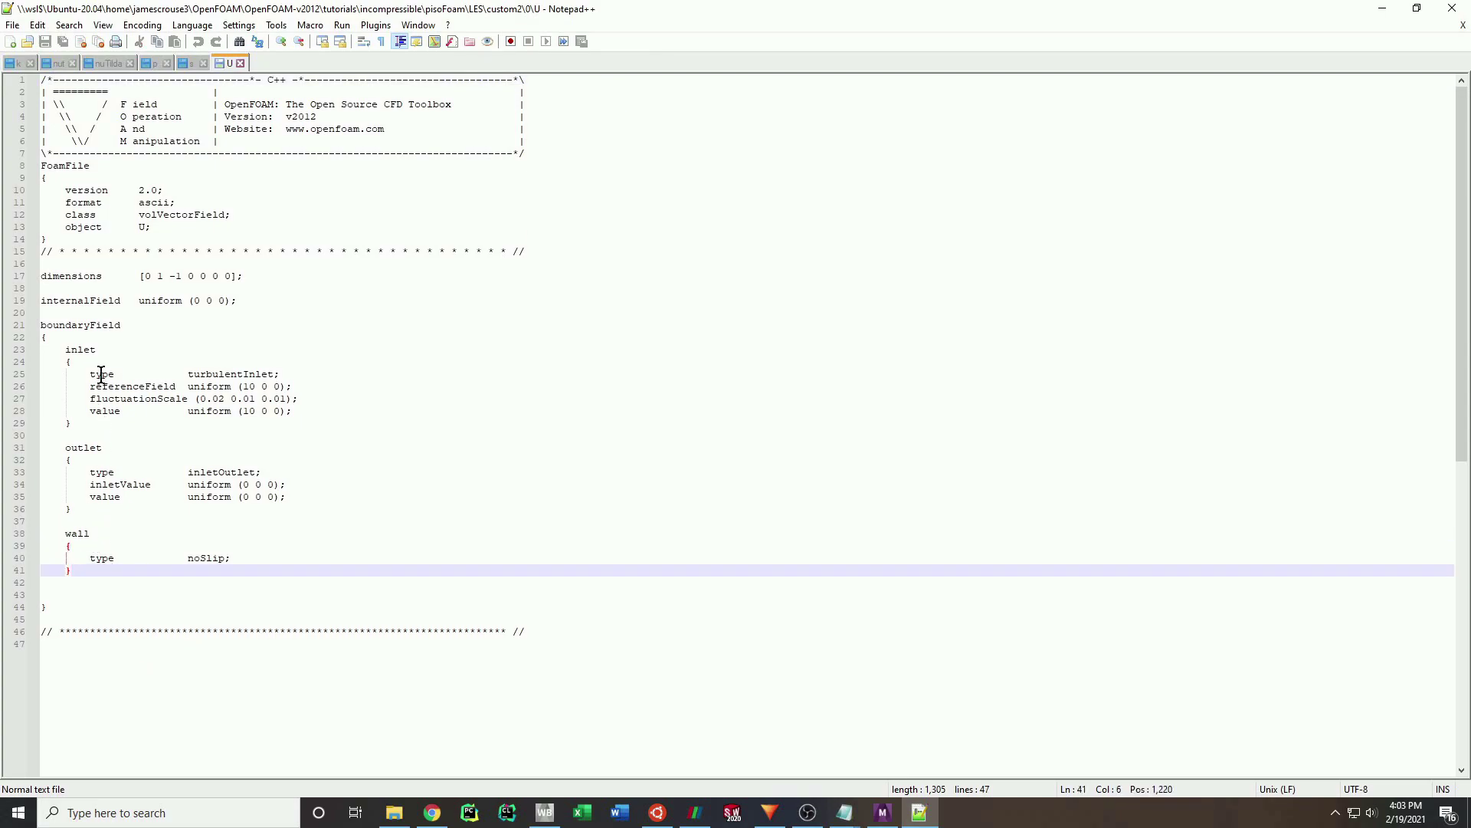
{"action": "left_click", "coordinate": [241, 63]}
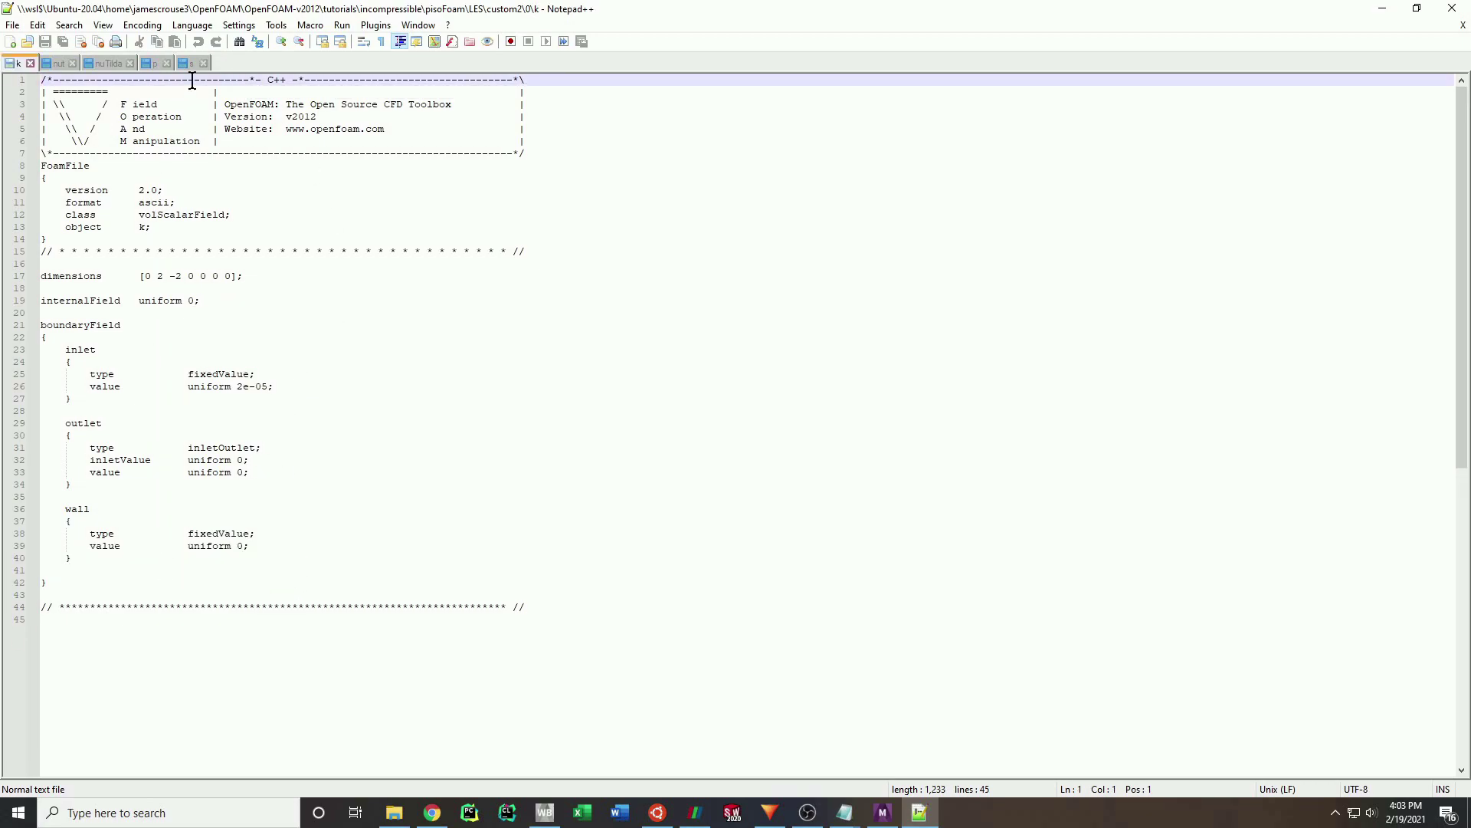
{"action": "left_click", "coordinate": [30, 64]}
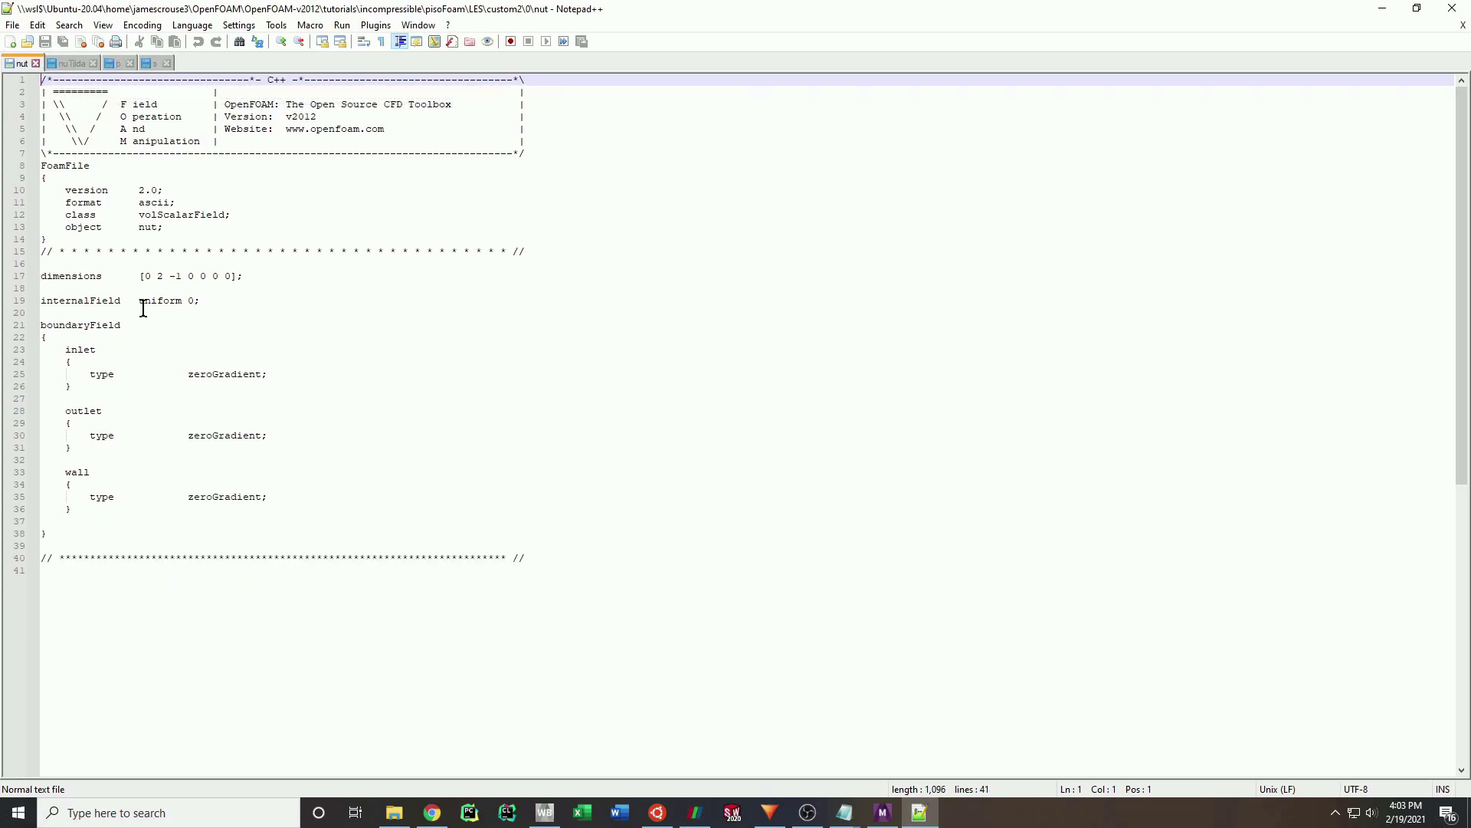
{"action": "left_click", "coordinate": [34, 63]}
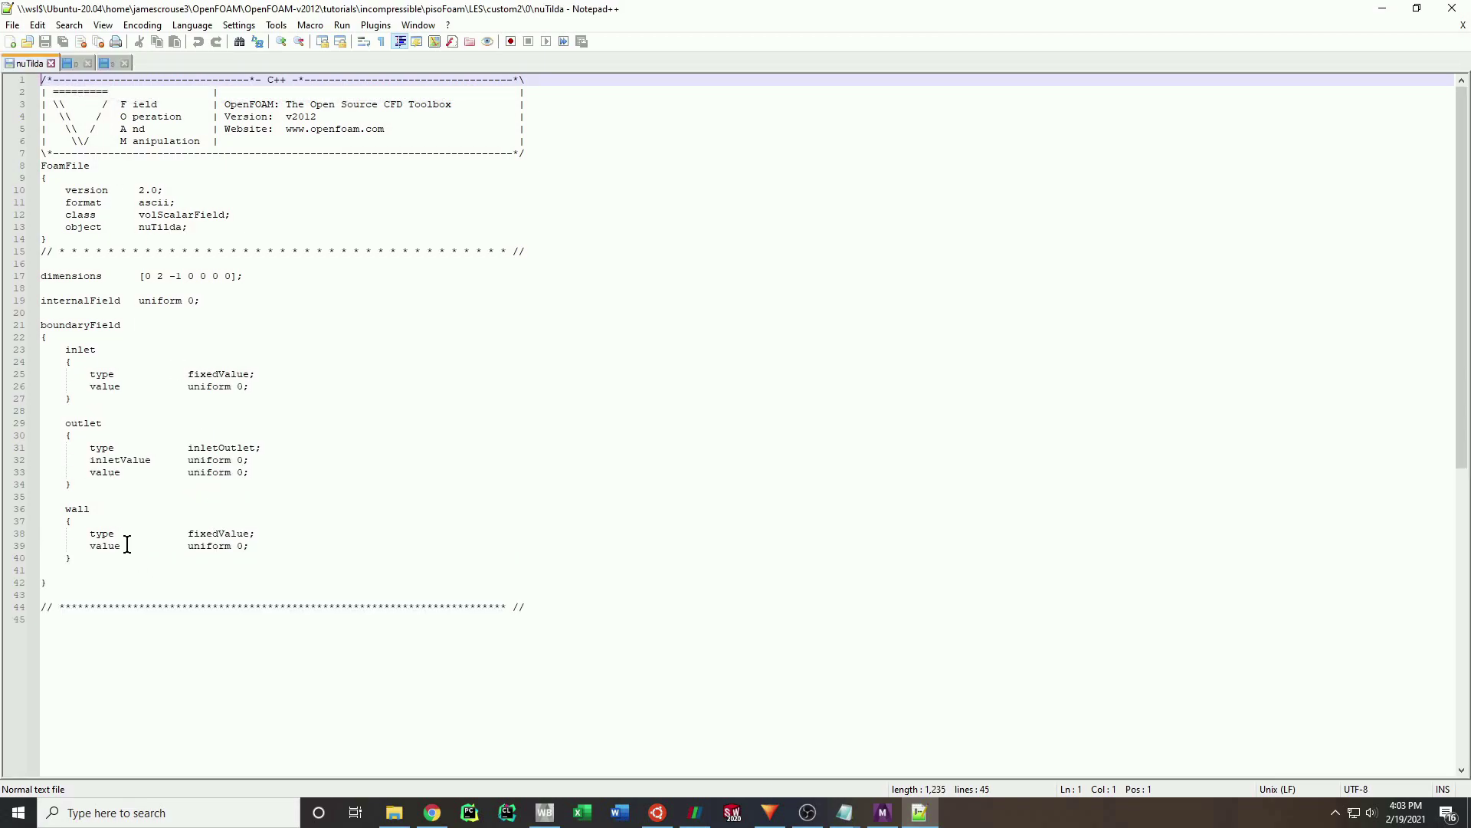
{"action": "left_click", "coordinate": [51, 64]}
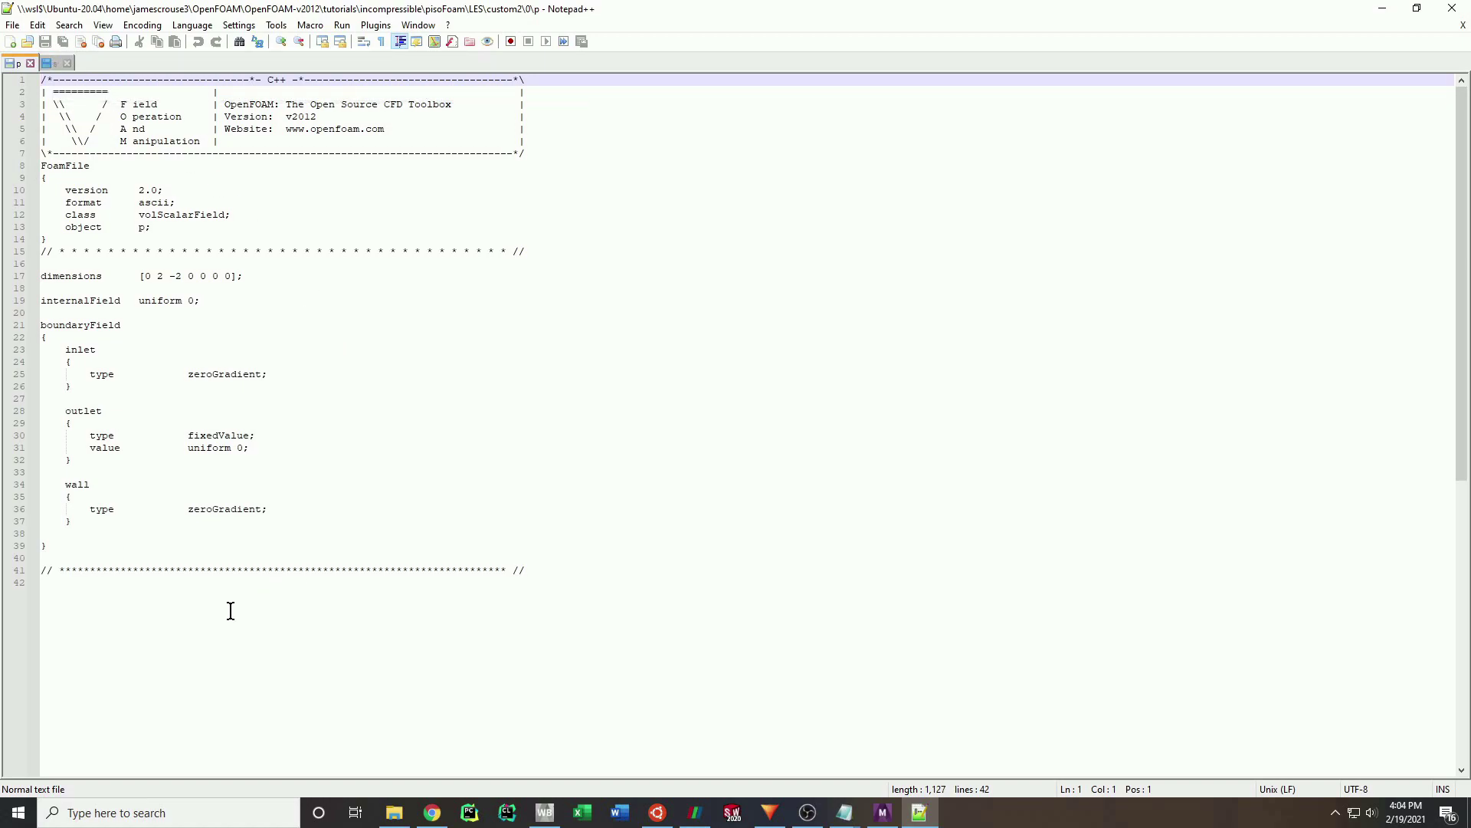
{"action": "left_click", "coordinate": [31, 63]}
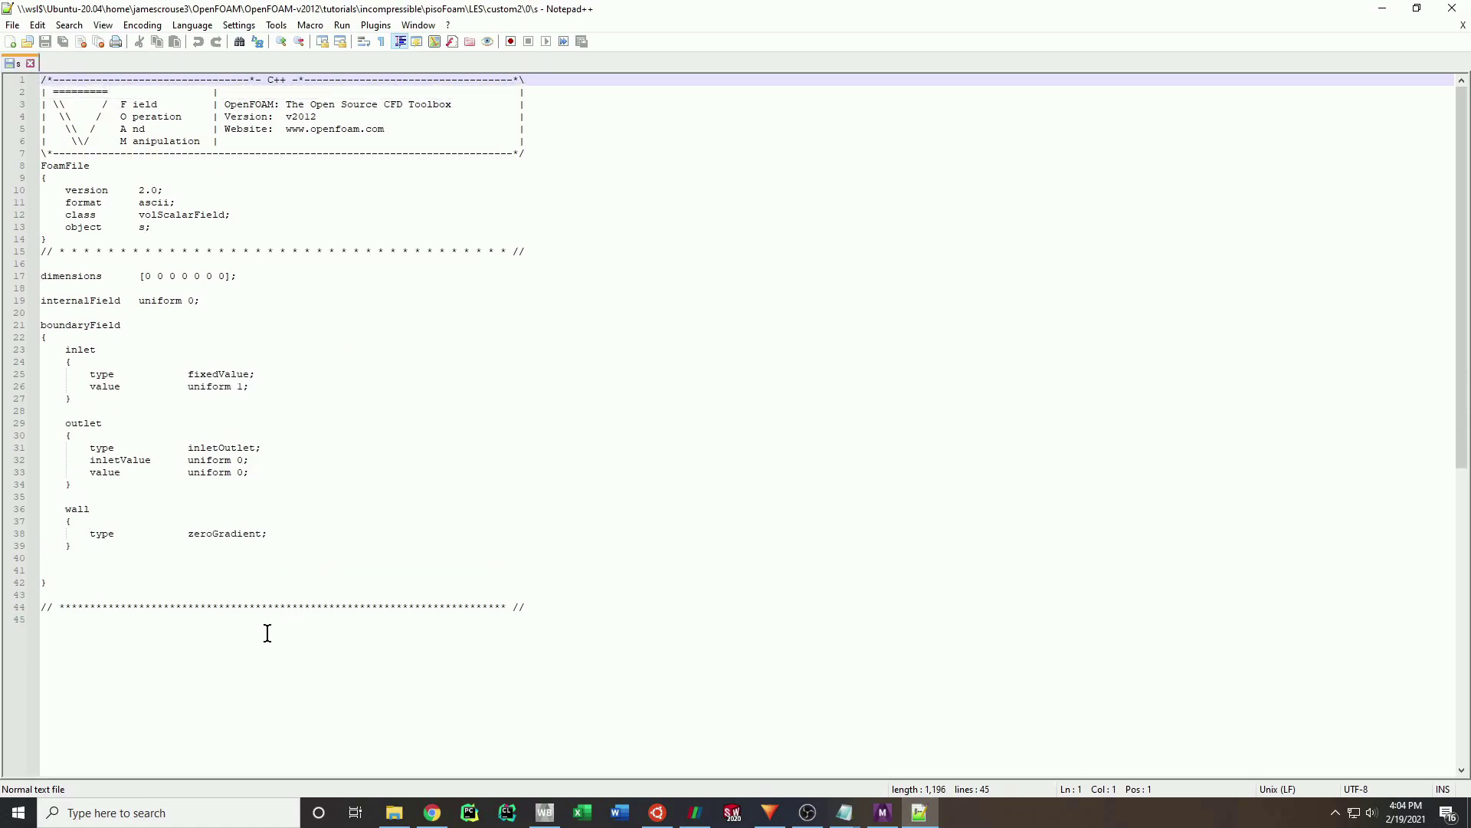
{"action": "left_click", "coordinate": [30, 63]}
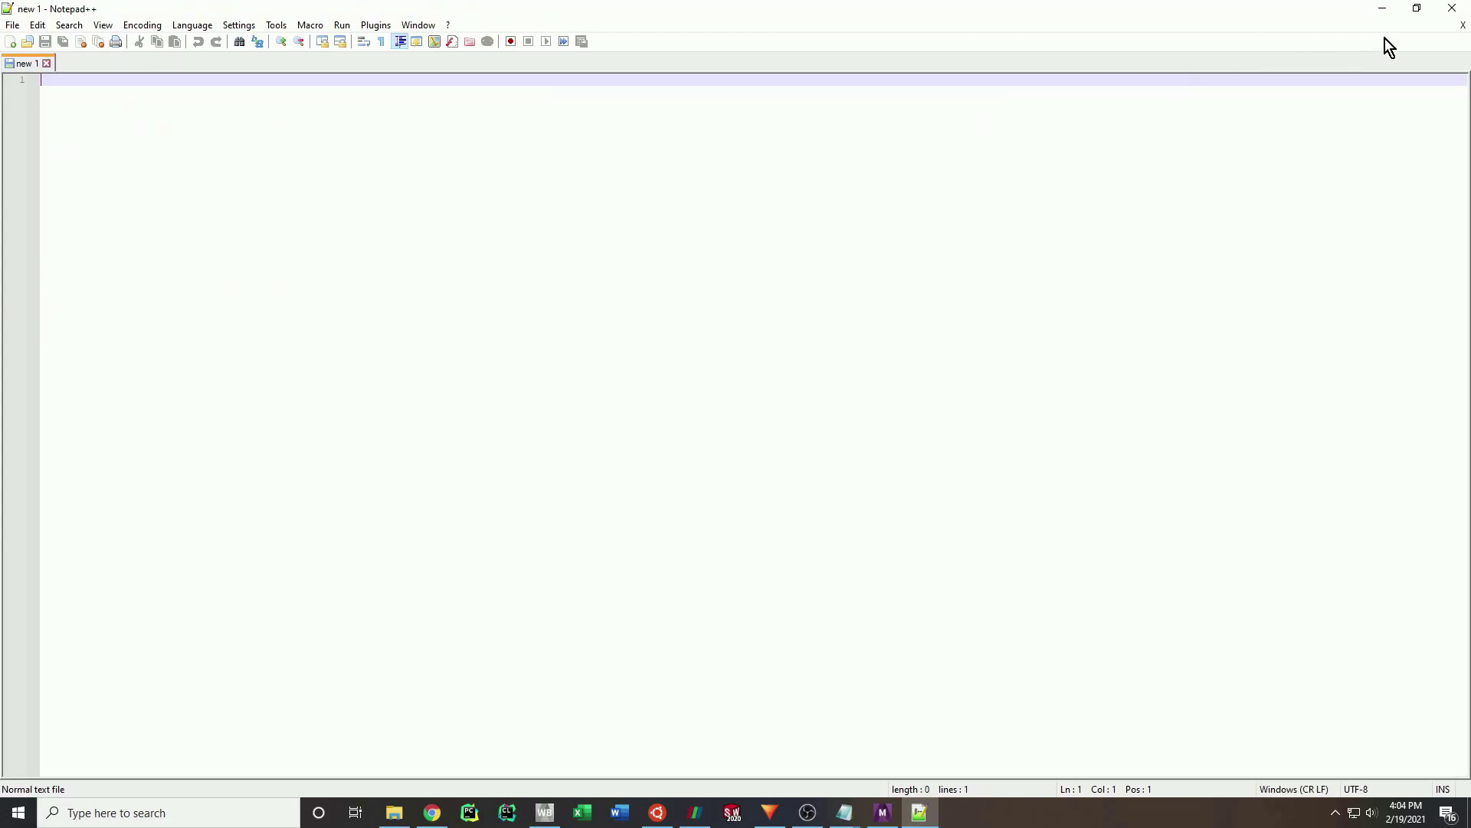
{"action": "left_click", "coordinate": [1453, 8]}
Open controlDict from custom2's system folder in Notepad++, review its time and write settings, and close it.
{"action": "left_click", "coordinate": [979, 338]}
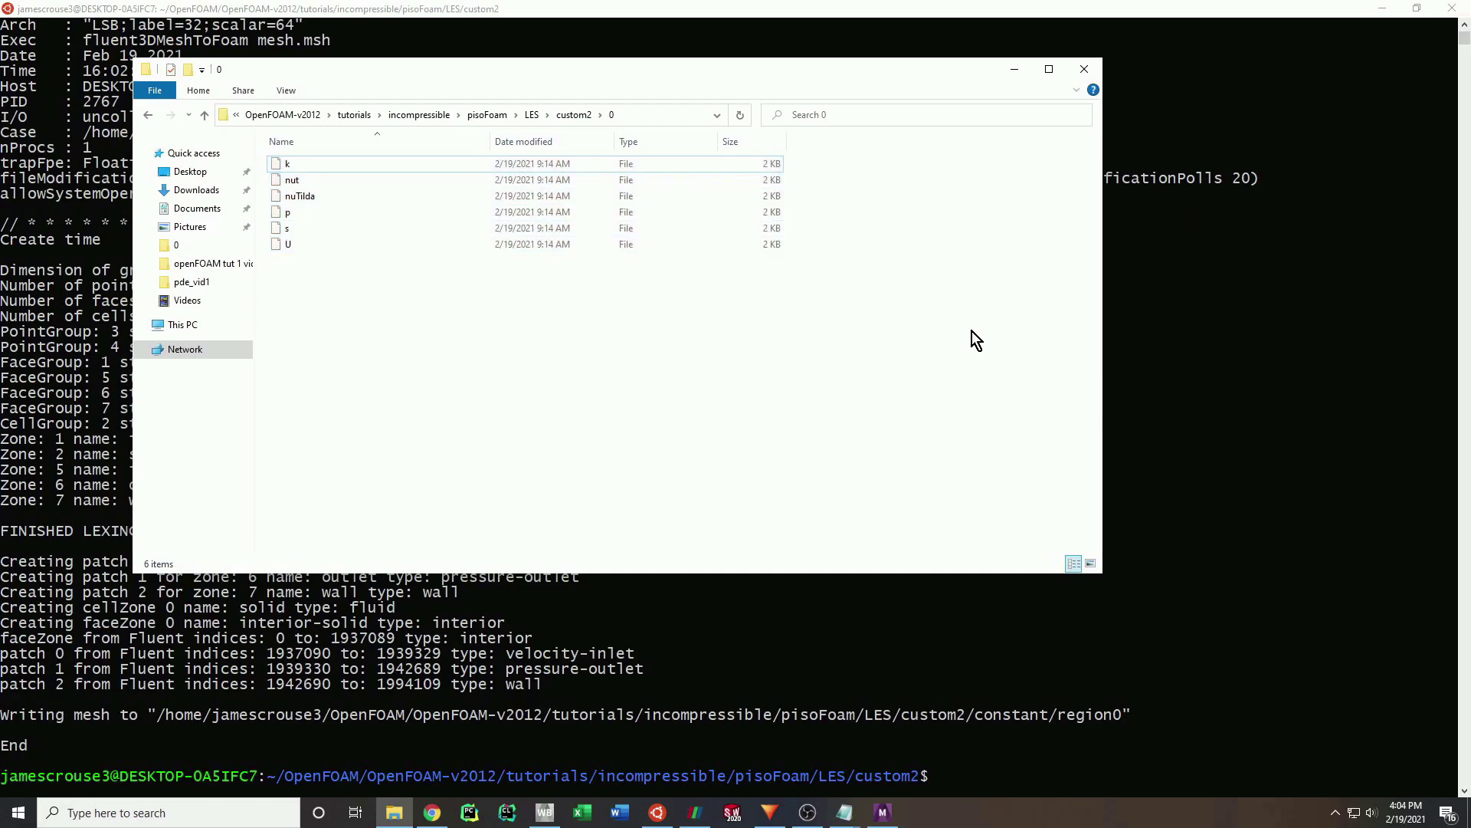
{"action": "key", "text": "BackSpace"}
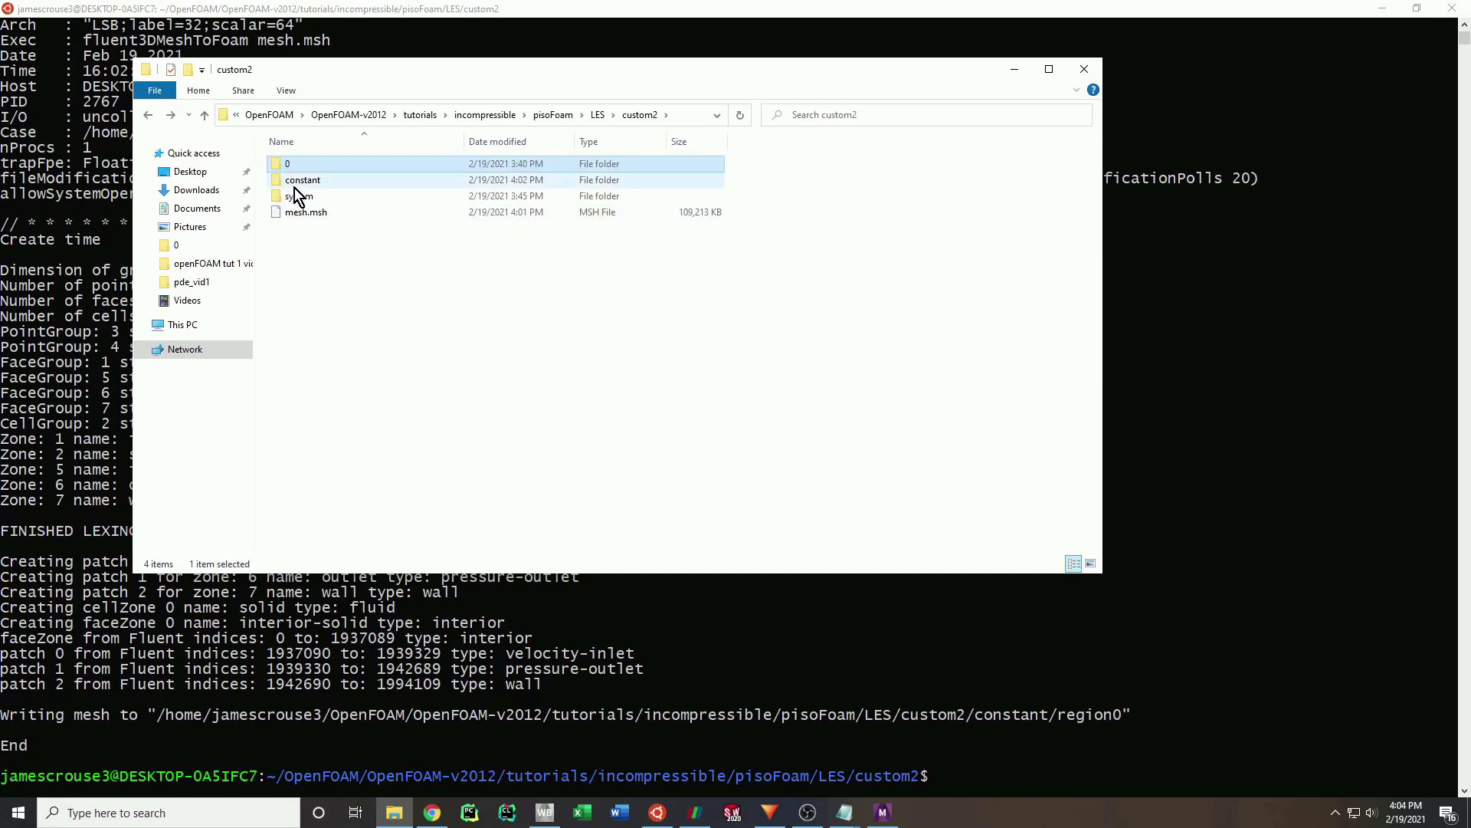
{"action": "left_click", "coordinate": [296, 196]}
{"action": "double_click", "coordinate": [296, 196]}
{"action": "double_click", "coordinate": [309, 181]}
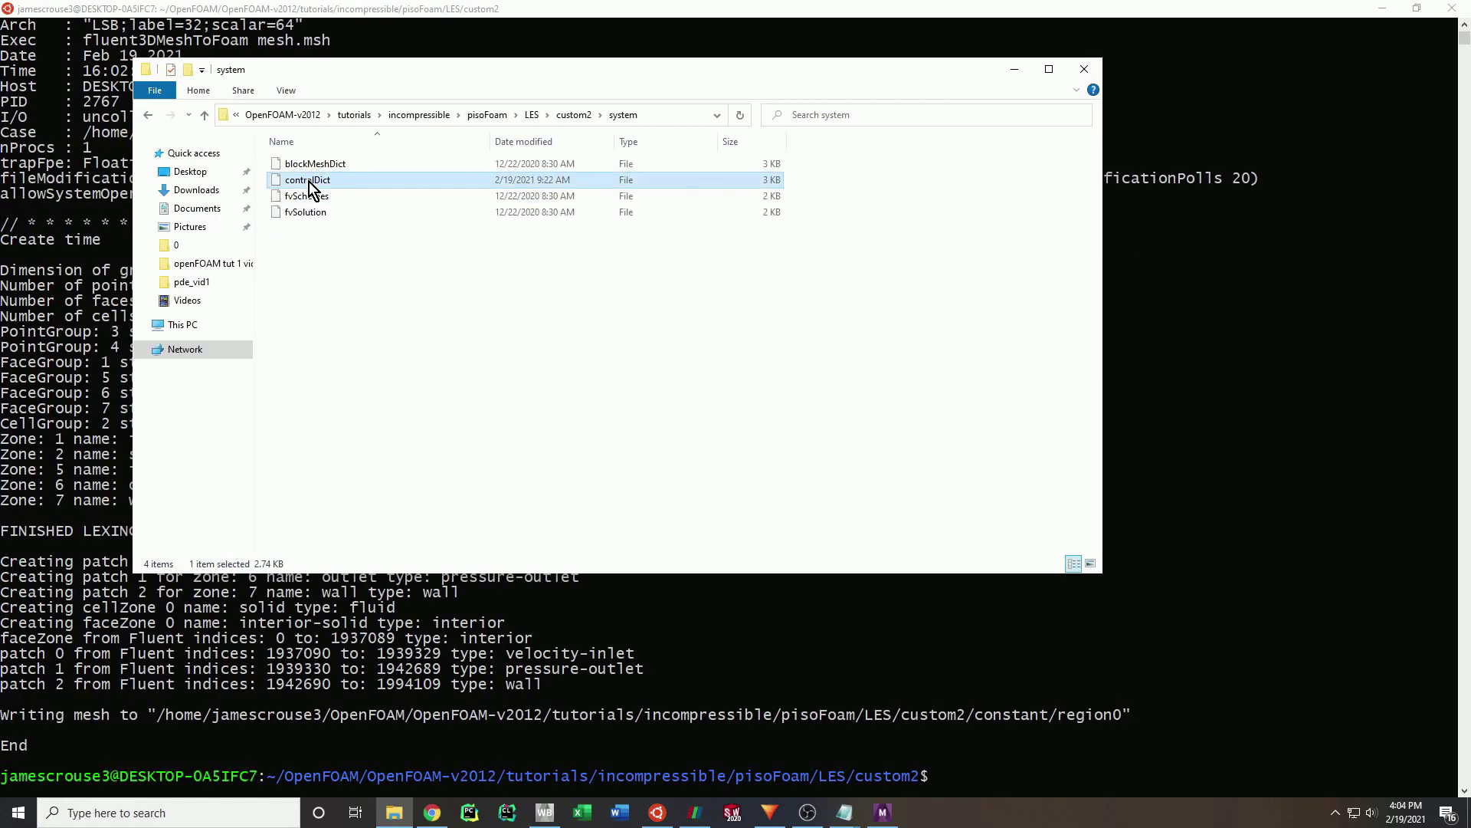
{"action": "left_click", "coordinate": [678, 417]}
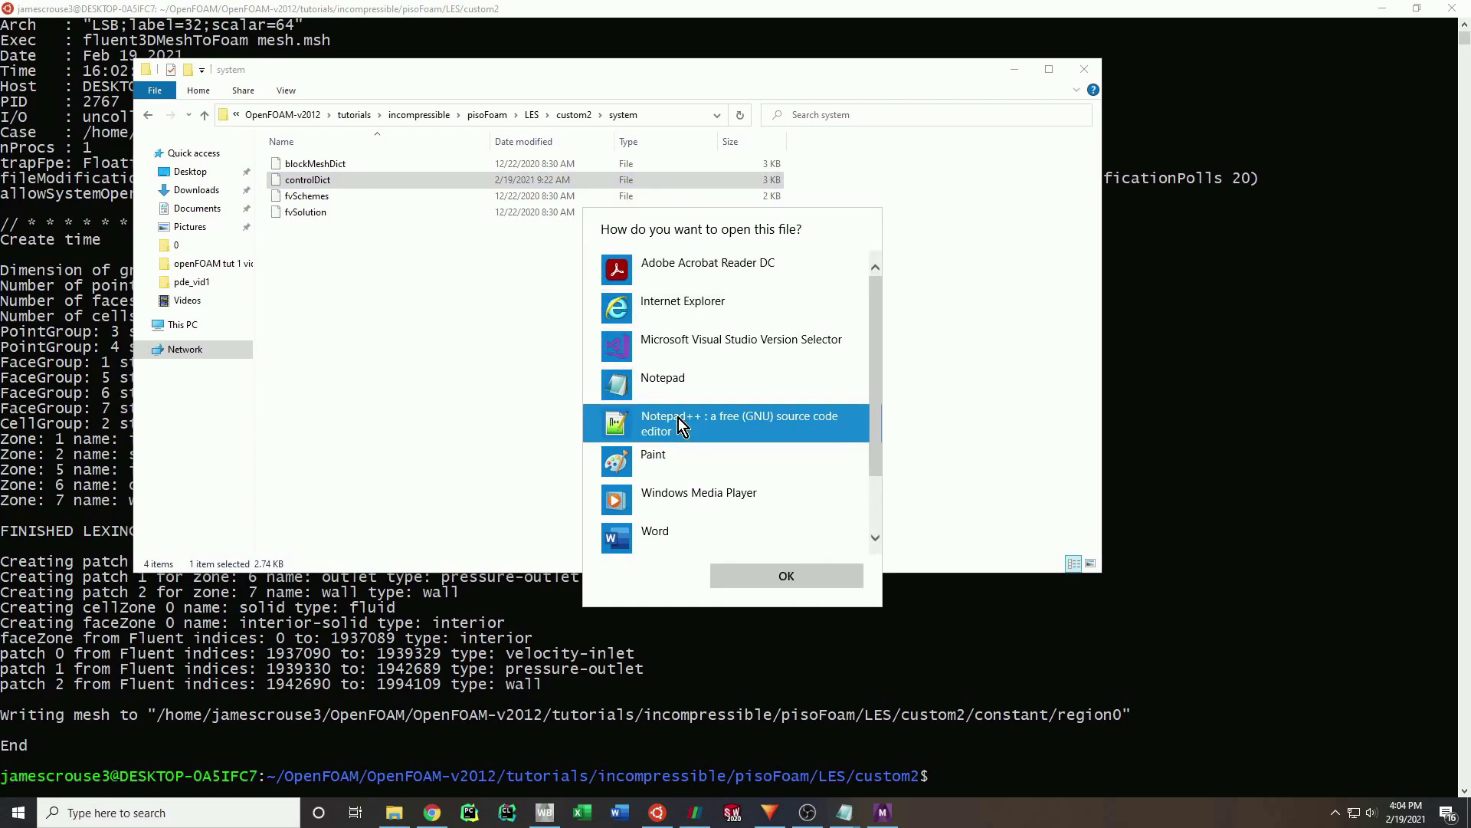
{"action": "left_click", "coordinate": [789, 581]}
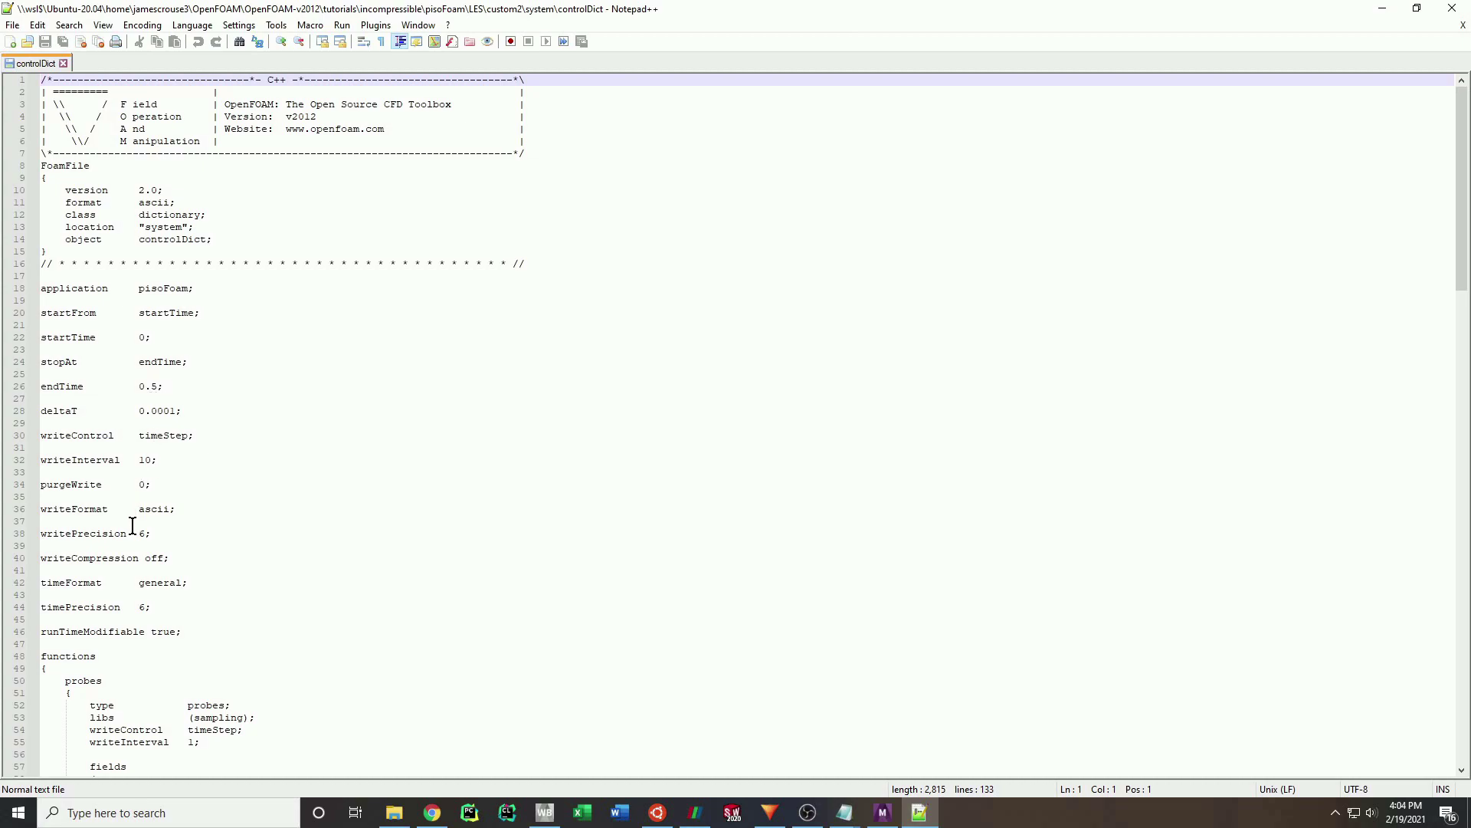
{"action": "scroll", "coordinate": [195, 613], "scroll_direction": "down", "scroll_amount": 10}
{"action": "scroll", "coordinate": [201, 605], "scroll_direction": "up", "scroll_amount": 10}
{"action": "left_click", "coordinate": [1453, 10]}
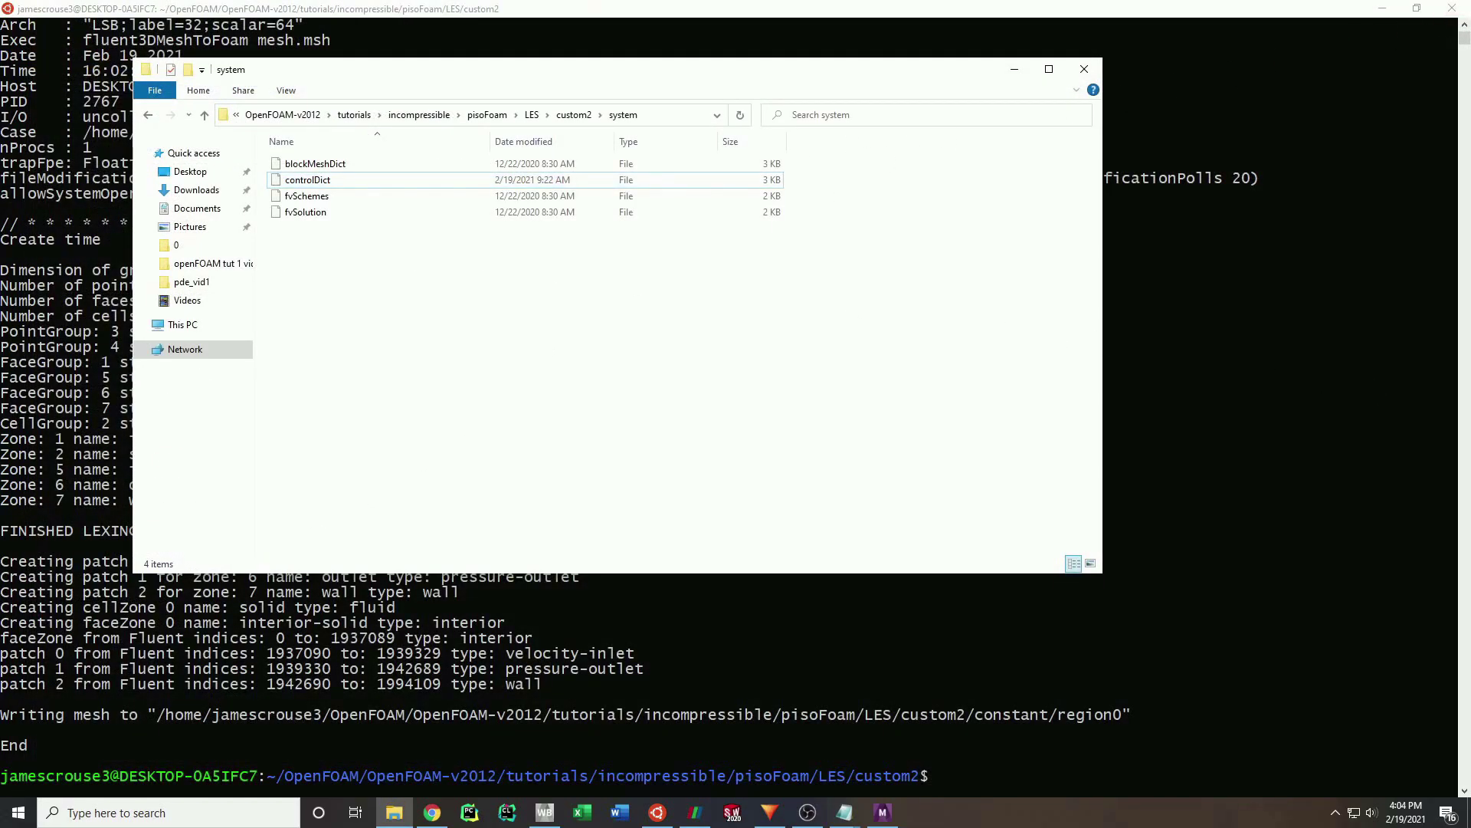
Switch to ParaView, open mesh.msh from the custom2 case folder, and load its internalMesh region into the view.
{"action": "key", "text": "alt+Tab"}
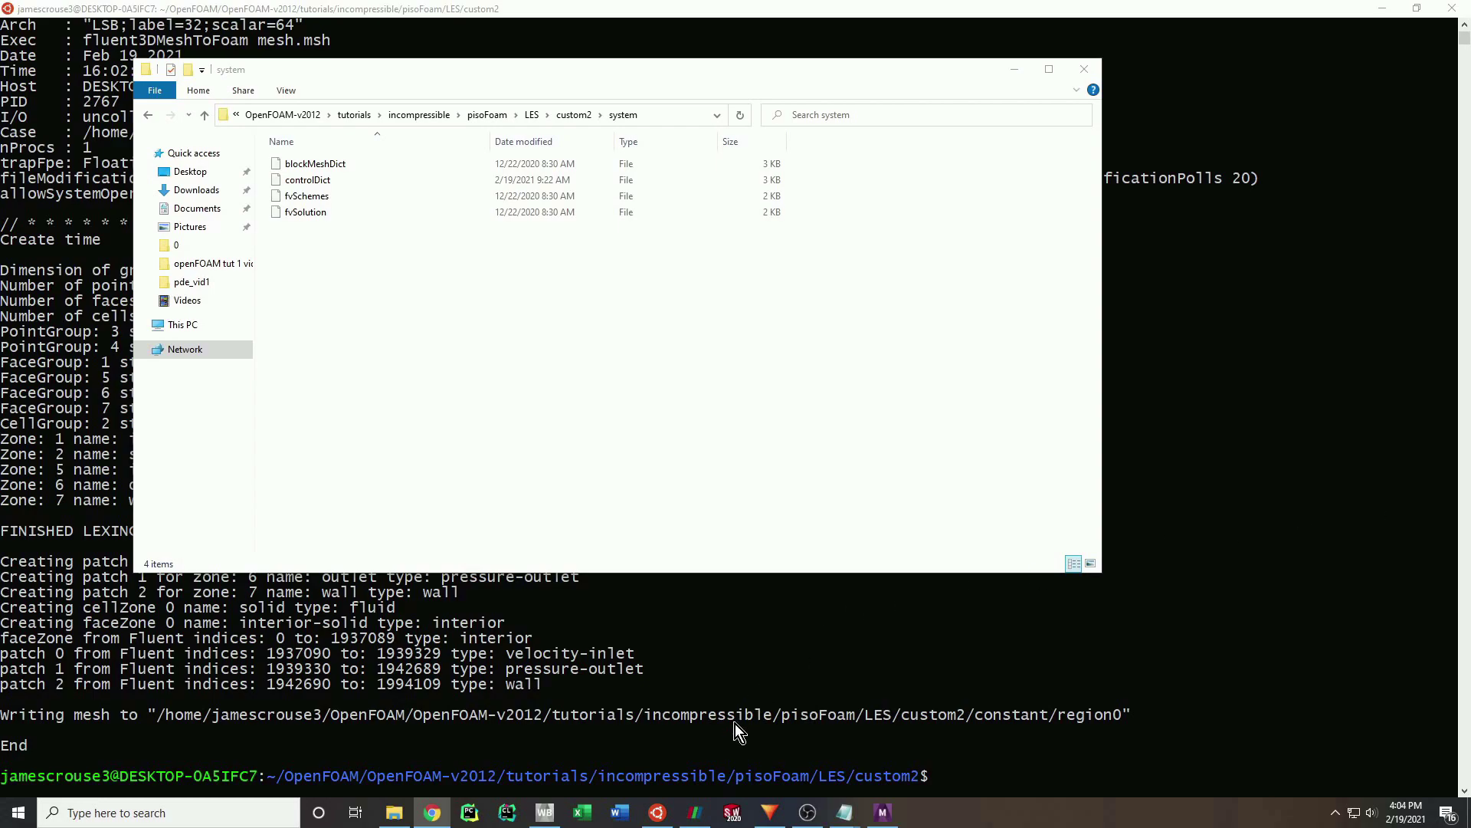
{"action": "left_click", "coordinate": [695, 812]}
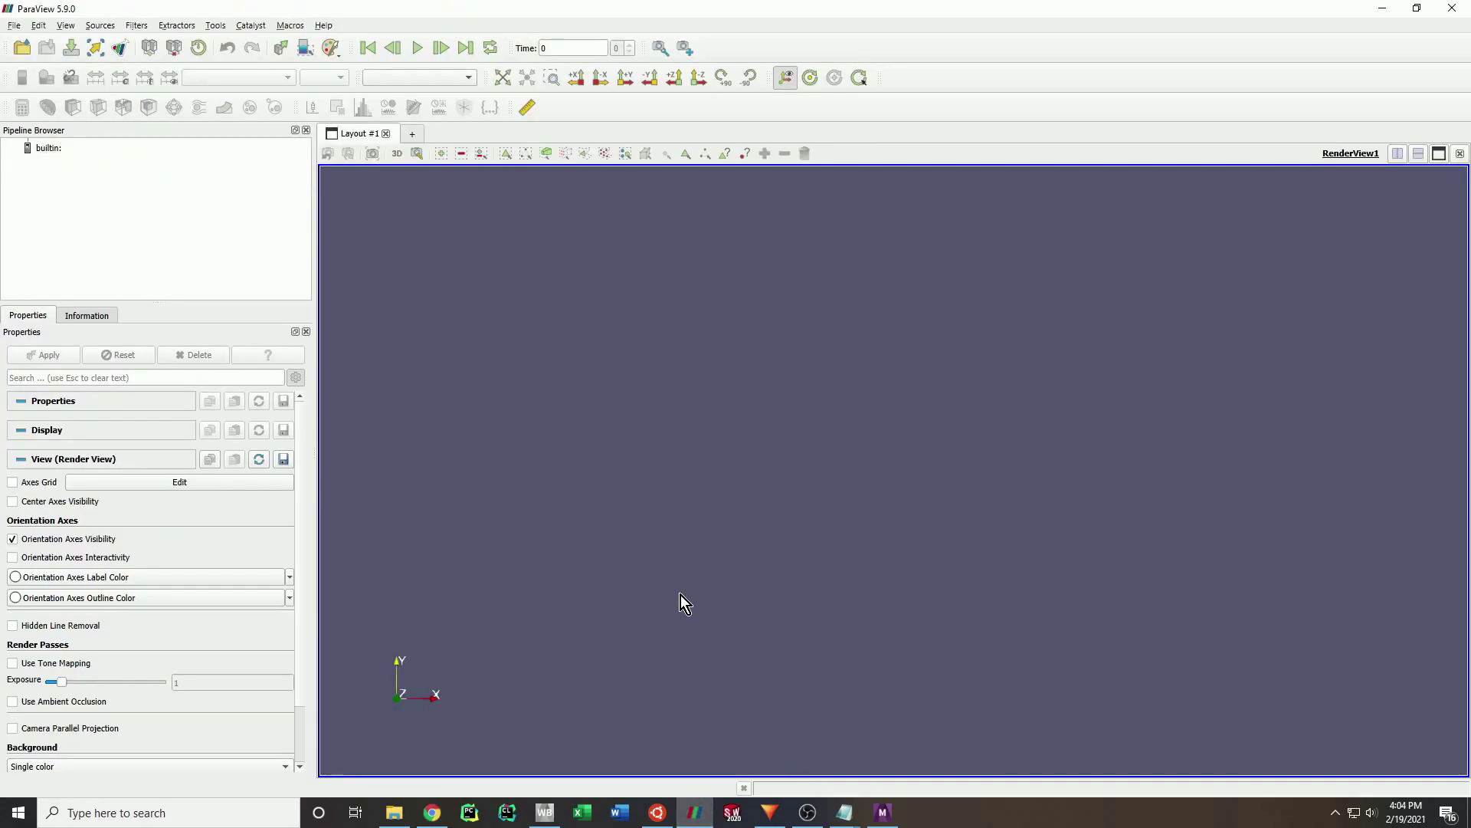
{"action": "left_click", "coordinate": [28, 48]}
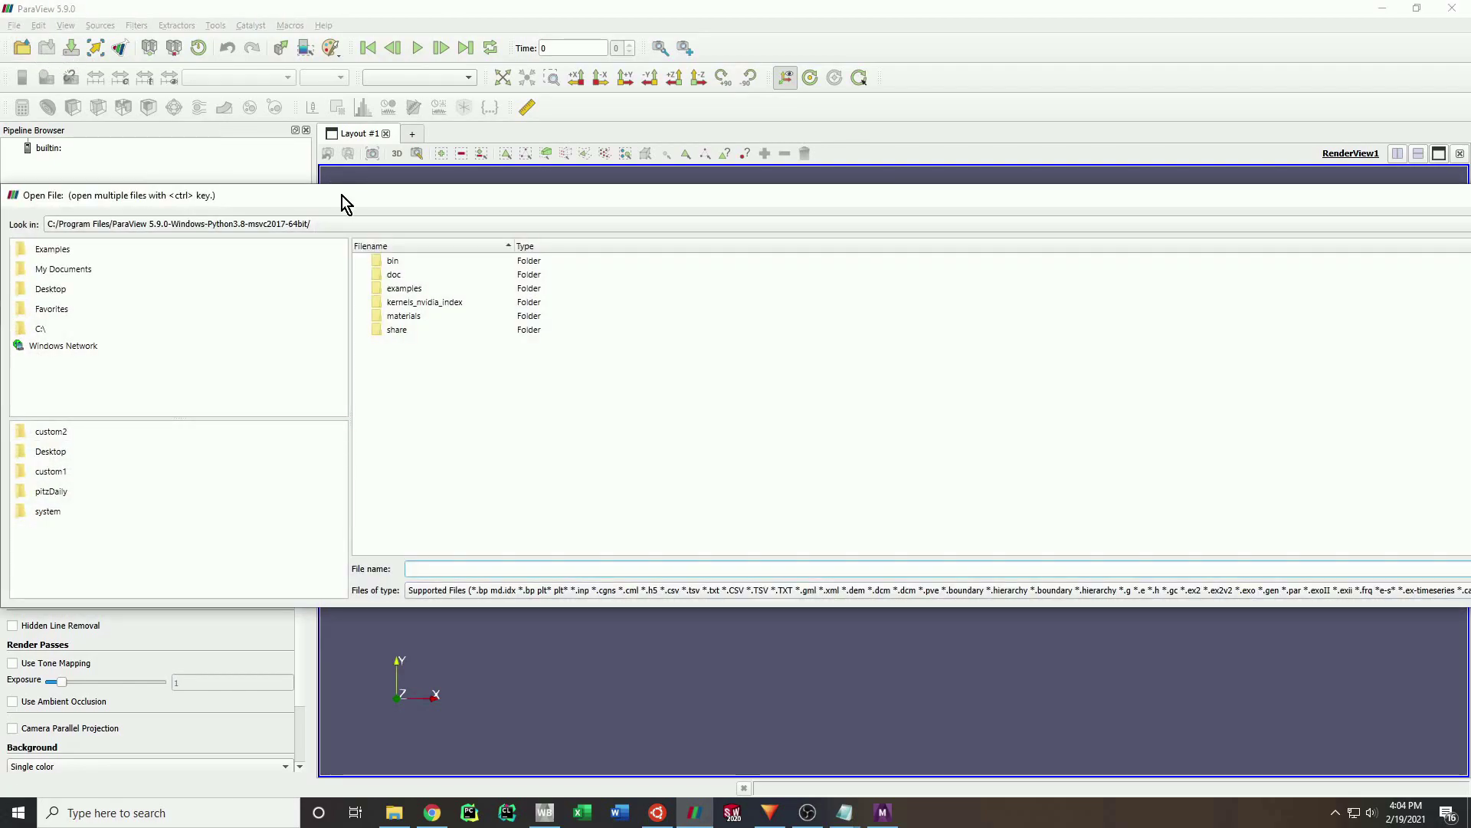
{"action": "left_click_drag", "start_coordinate": [342, 196], "coordinate": [342, 161]}
{"action": "left_click", "coordinate": [62, 251]}
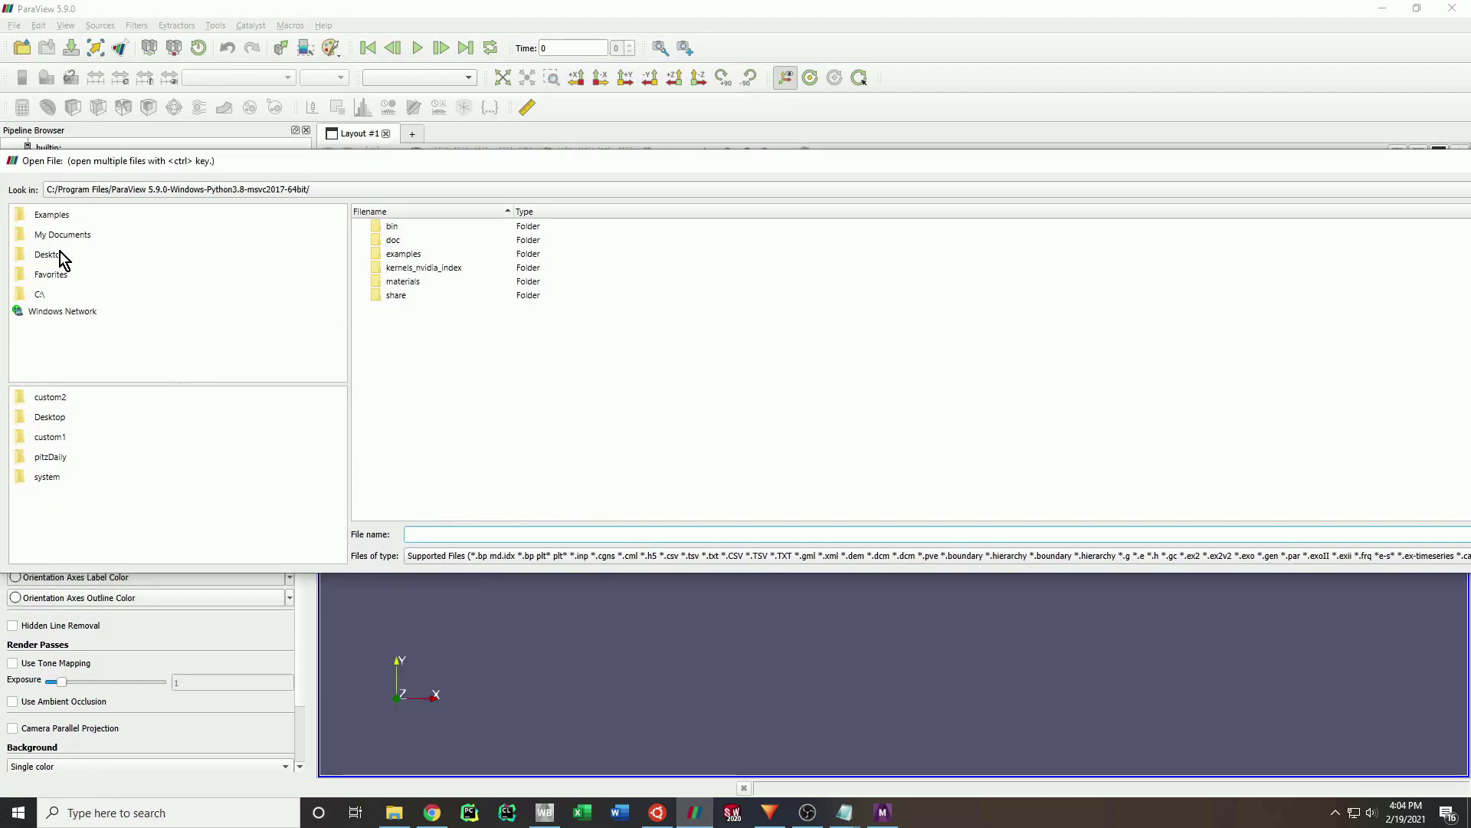
{"action": "double_click", "coordinate": [420, 239]}
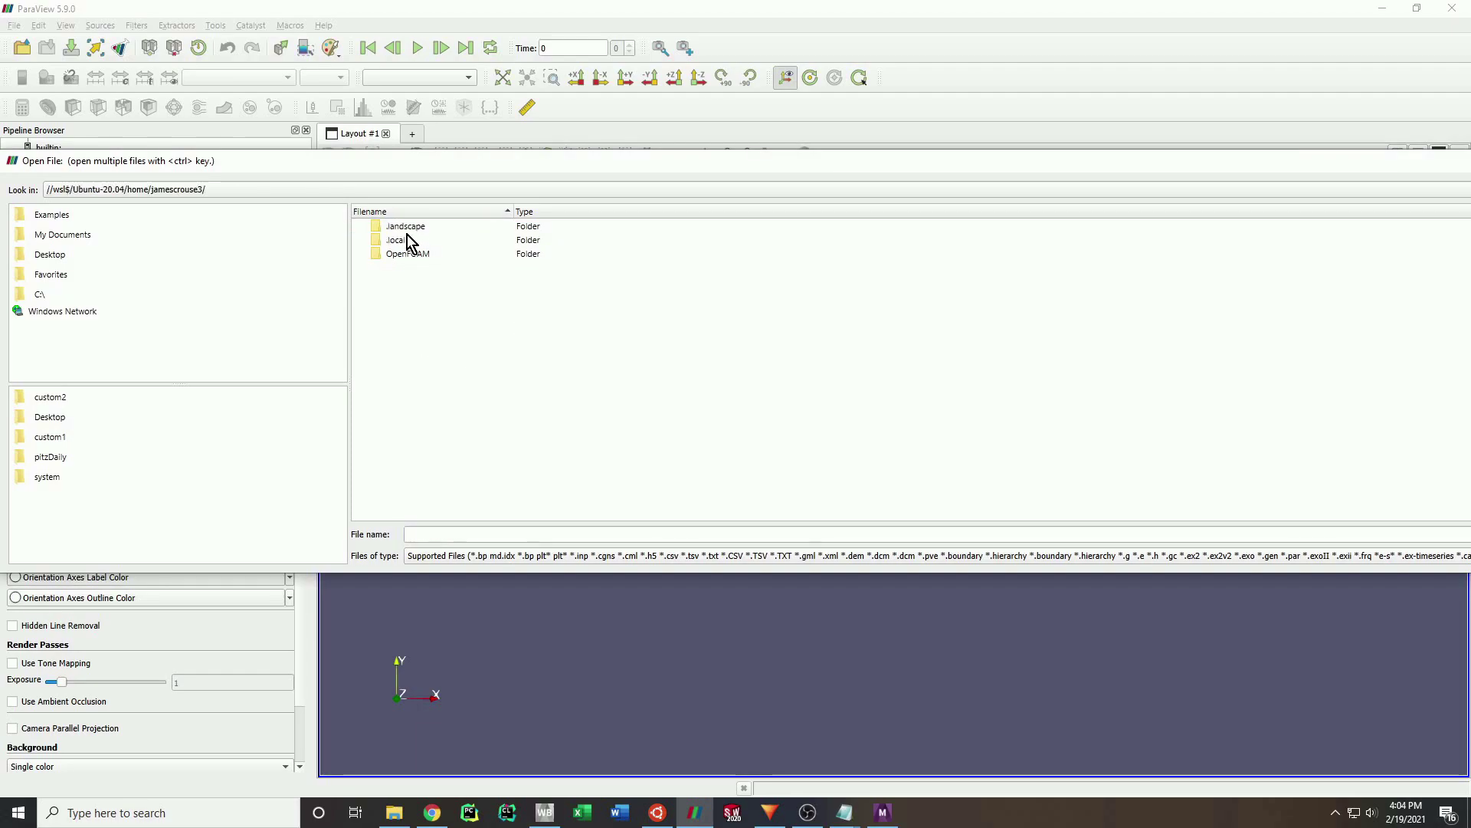
{"action": "double_click", "coordinate": [407, 251]}
{"action": "left_click", "coordinate": [801, 562]}
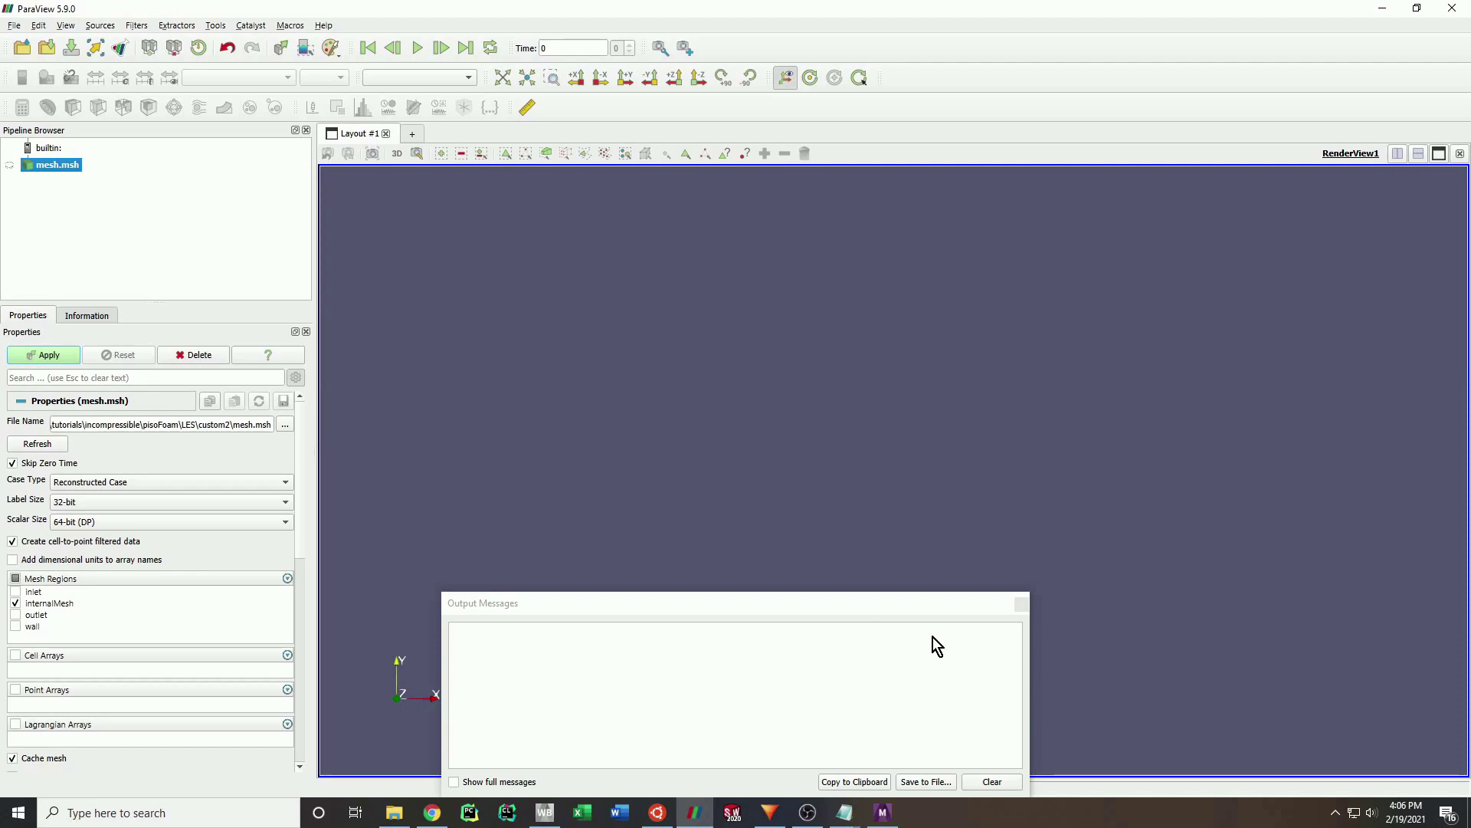
{"action": "left_click", "coordinate": [987, 782]}
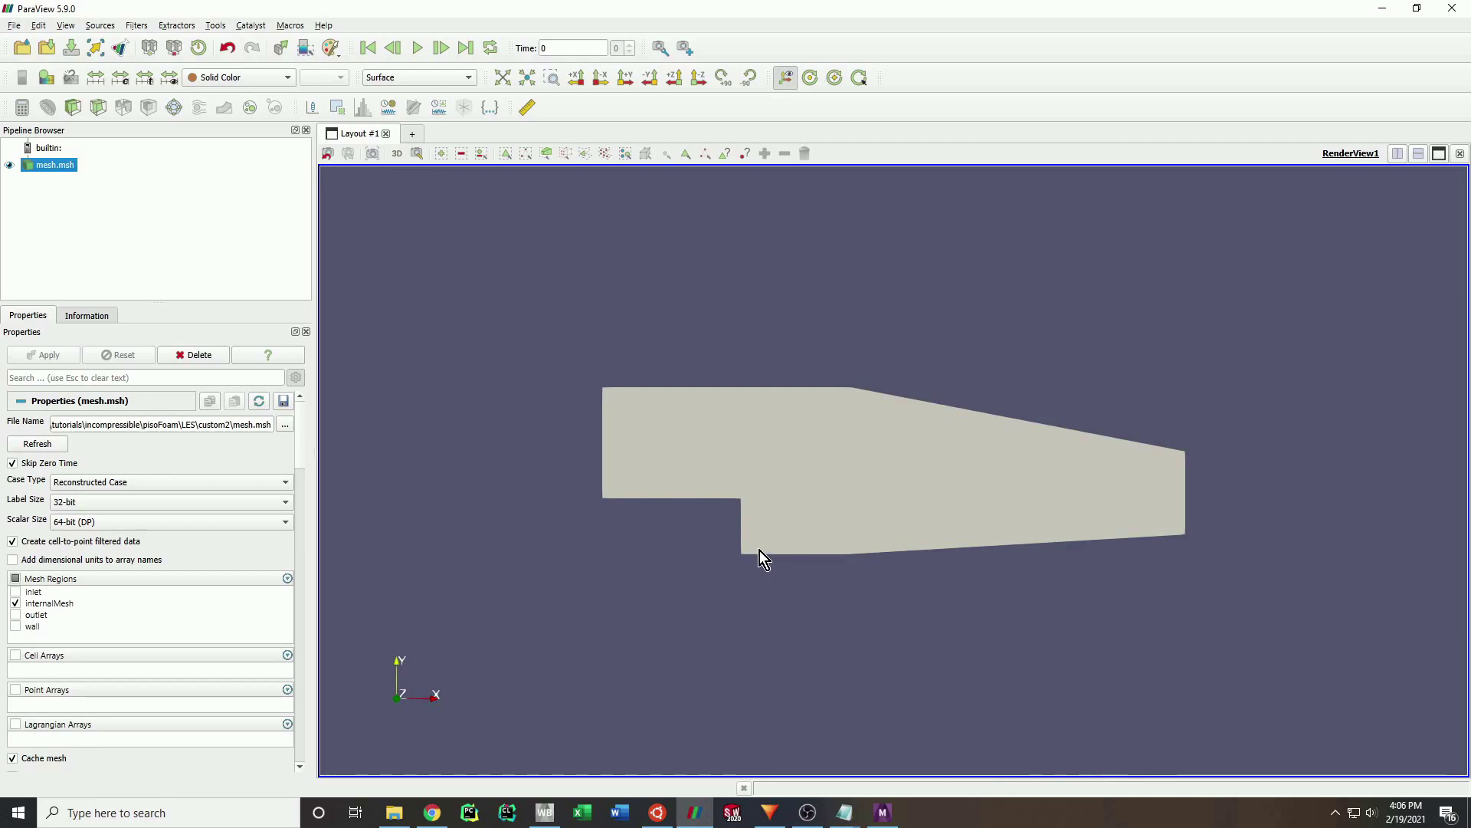
Show the mesh as Surface With Edges and rotate it to an angled 3D view.
{"action": "middle_click_drag", "start_coordinate": [684, 518], "coordinate": [705, 521]}
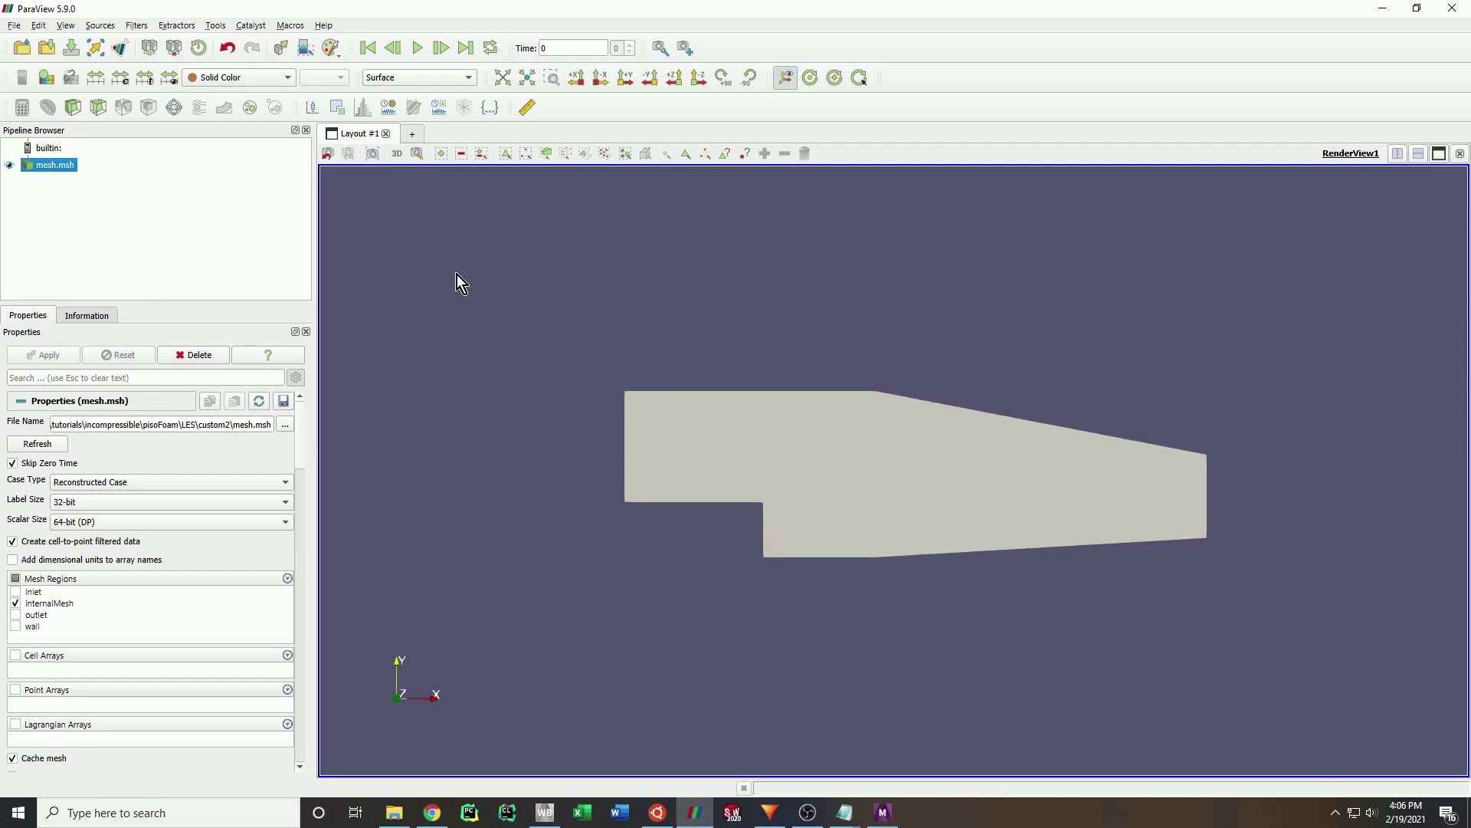
{"action": "left_click", "coordinate": [397, 80]}
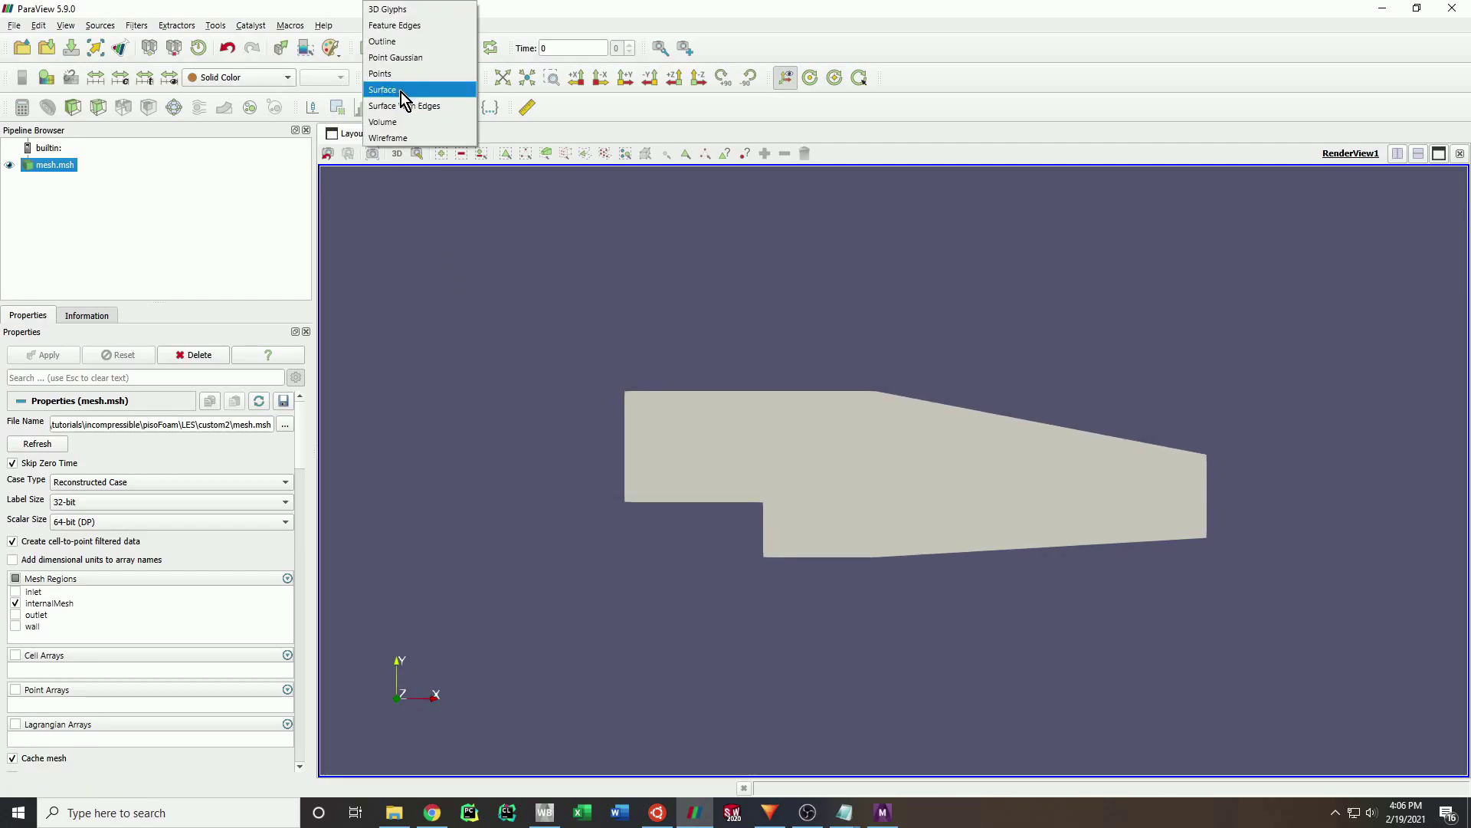
{"action": "left_click", "coordinate": [402, 103]}
{"action": "left_click_drag", "start_coordinate": [720, 453], "coordinate": [848, 484]}
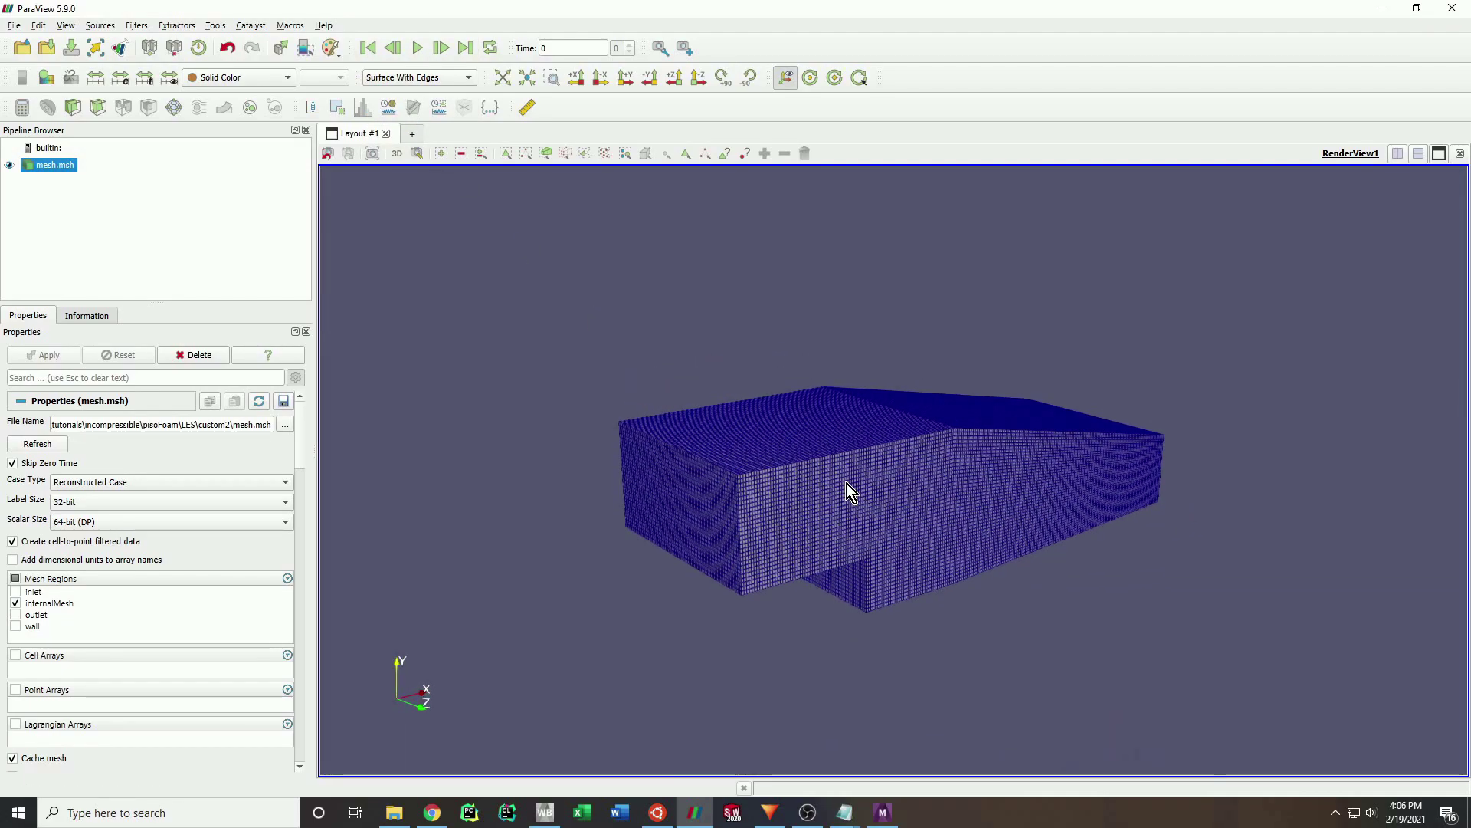
Inspect the inlet and outlet patches of mesh.msh by displaying each mesh region on its own.
{"action": "left_click", "coordinate": [15, 592]}
{"action": "left_click", "coordinate": [16, 603]}
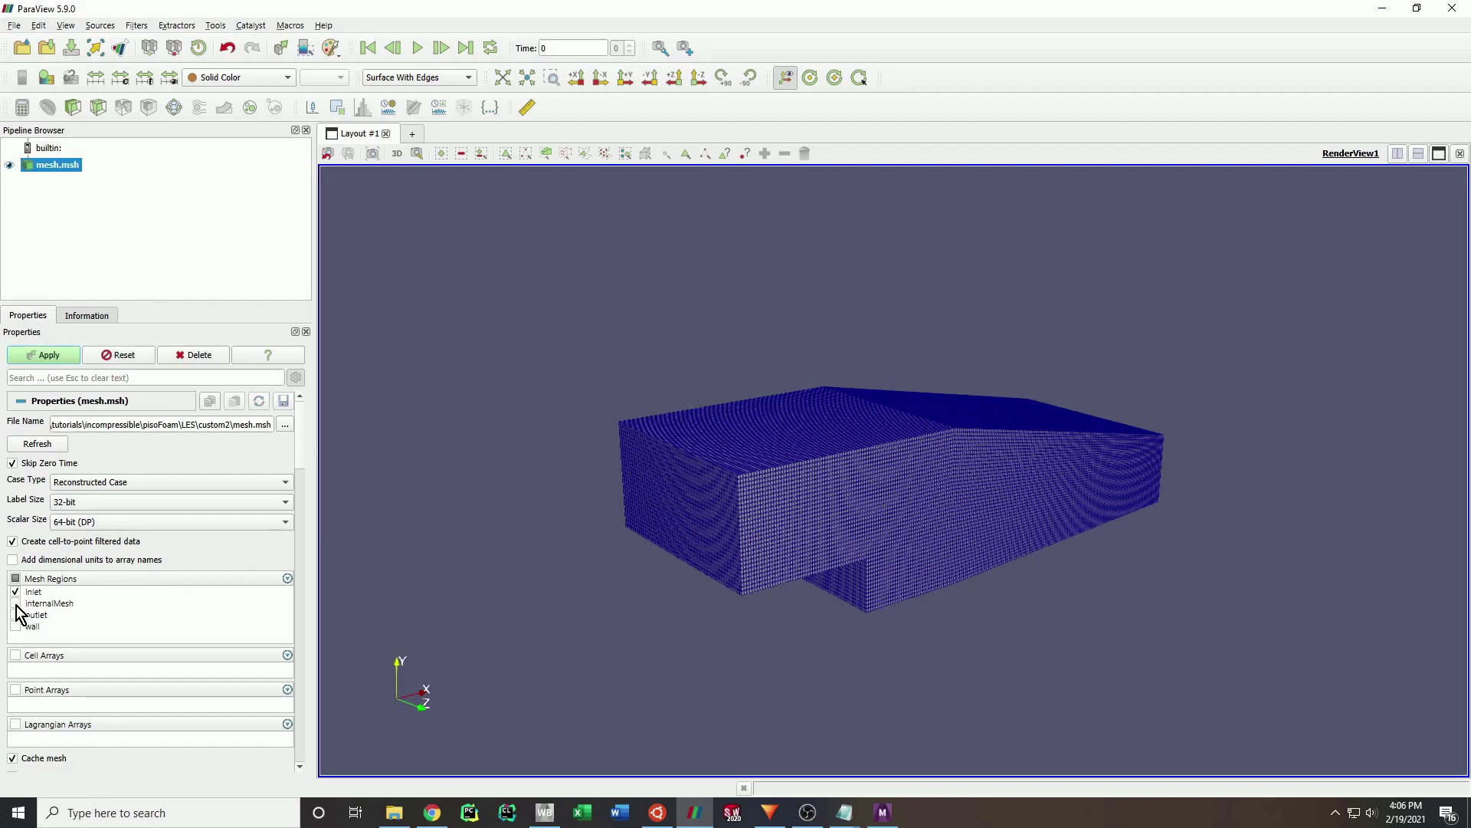
{"action": "left_click", "coordinate": [30, 359]}
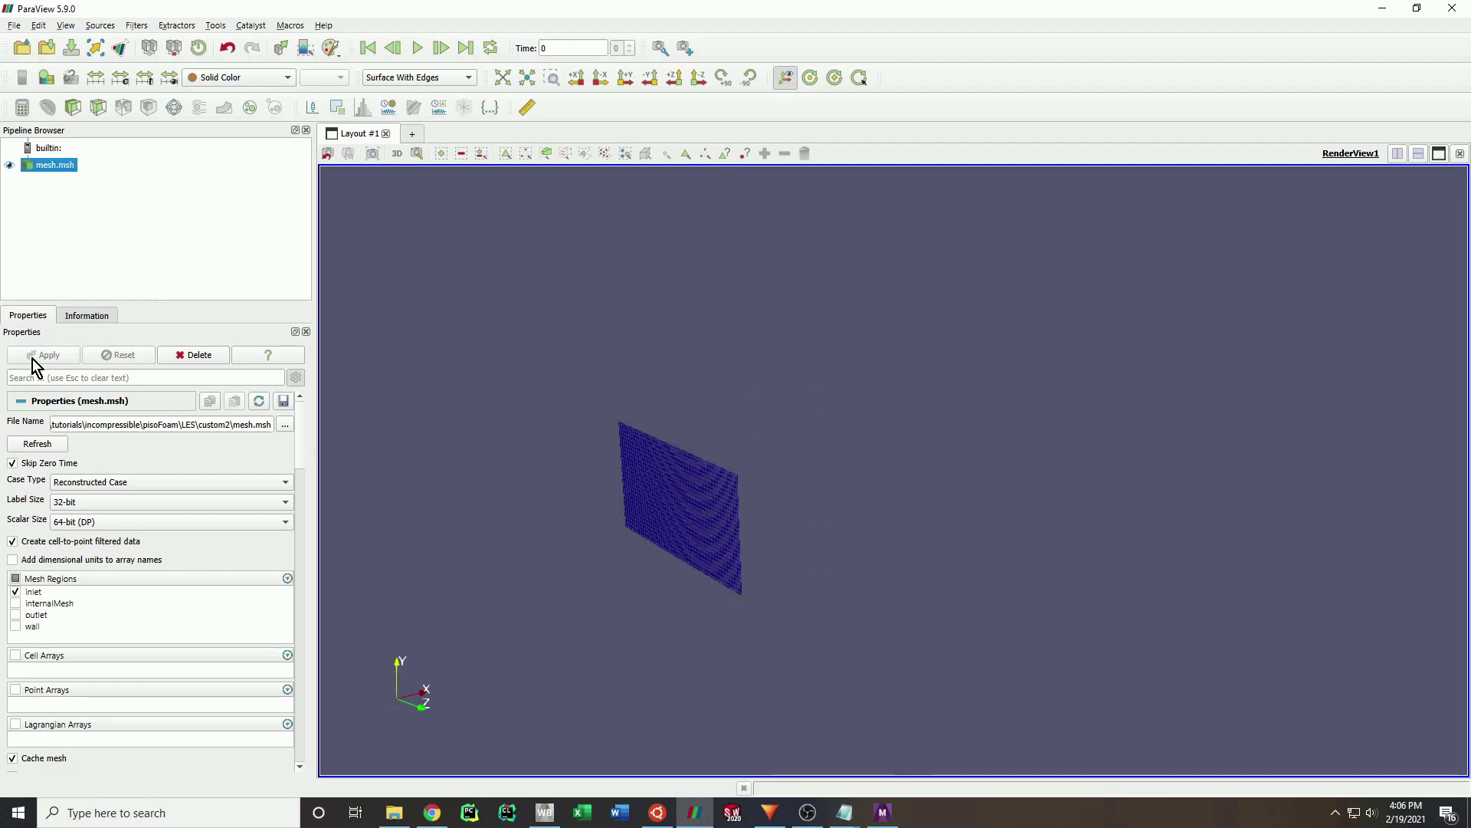
{"action": "left_click", "coordinate": [16, 614]}
{"action": "left_click", "coordinate": [16, 591]}
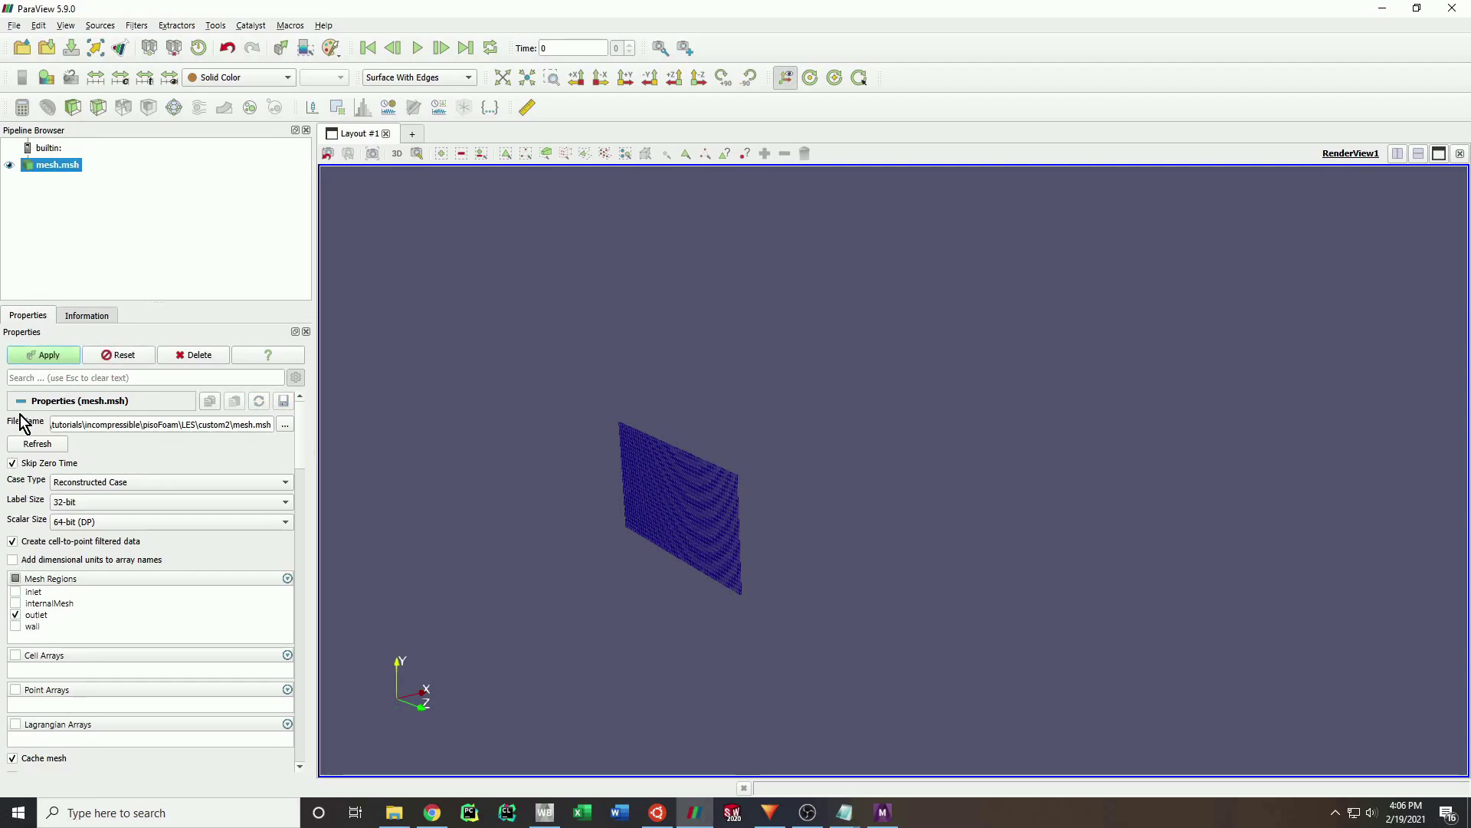
{"action": "left_click", "coordinate": [38, 361]}
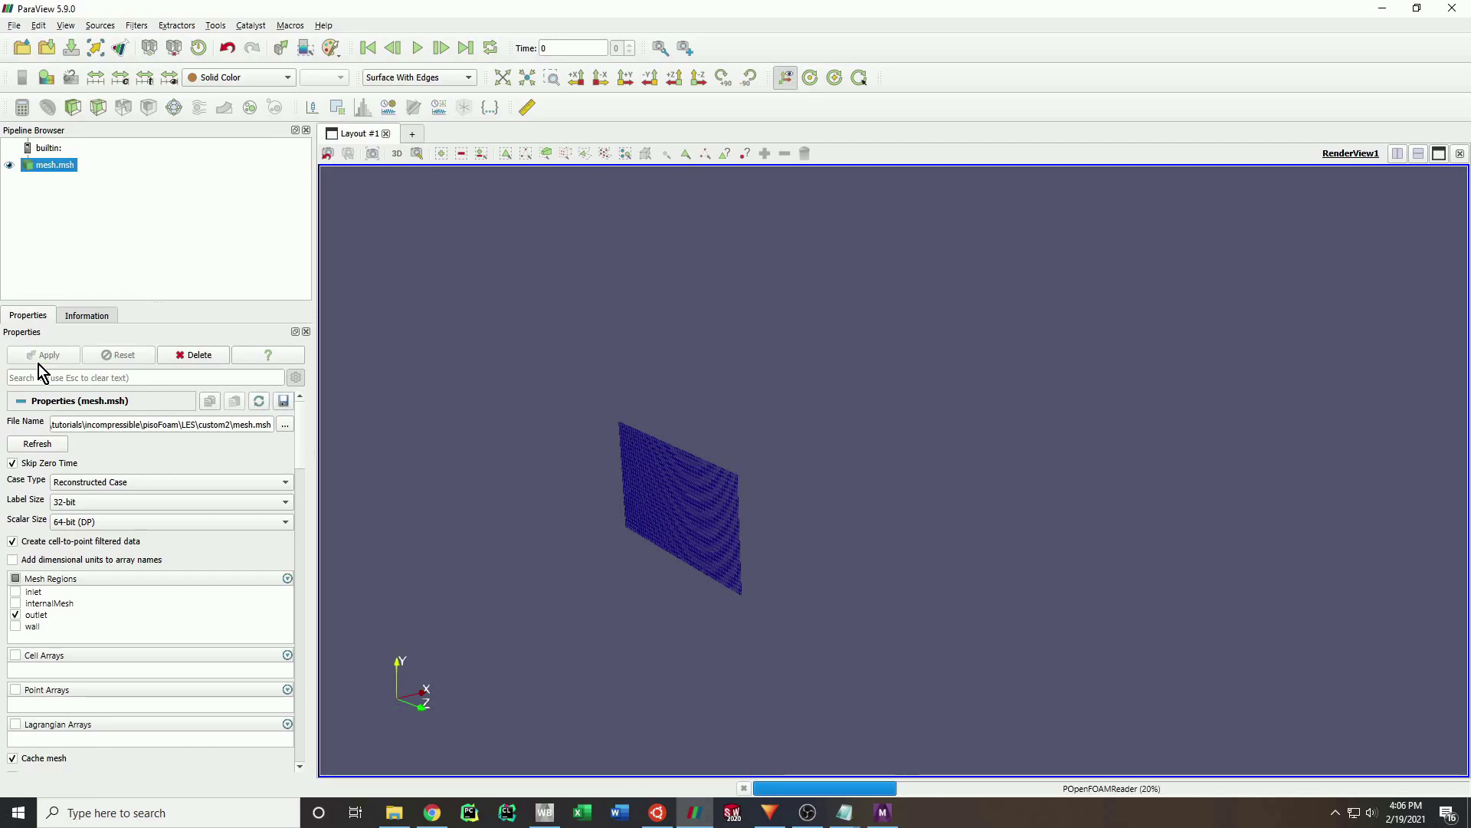
Inspect the wall patch of mesh.msh on its own, and restore the display to internalMesh only.
{"action": "left_click", "coordinate": [15, 614]}
{"action": "left_click", "coordinate": [15, 627]}
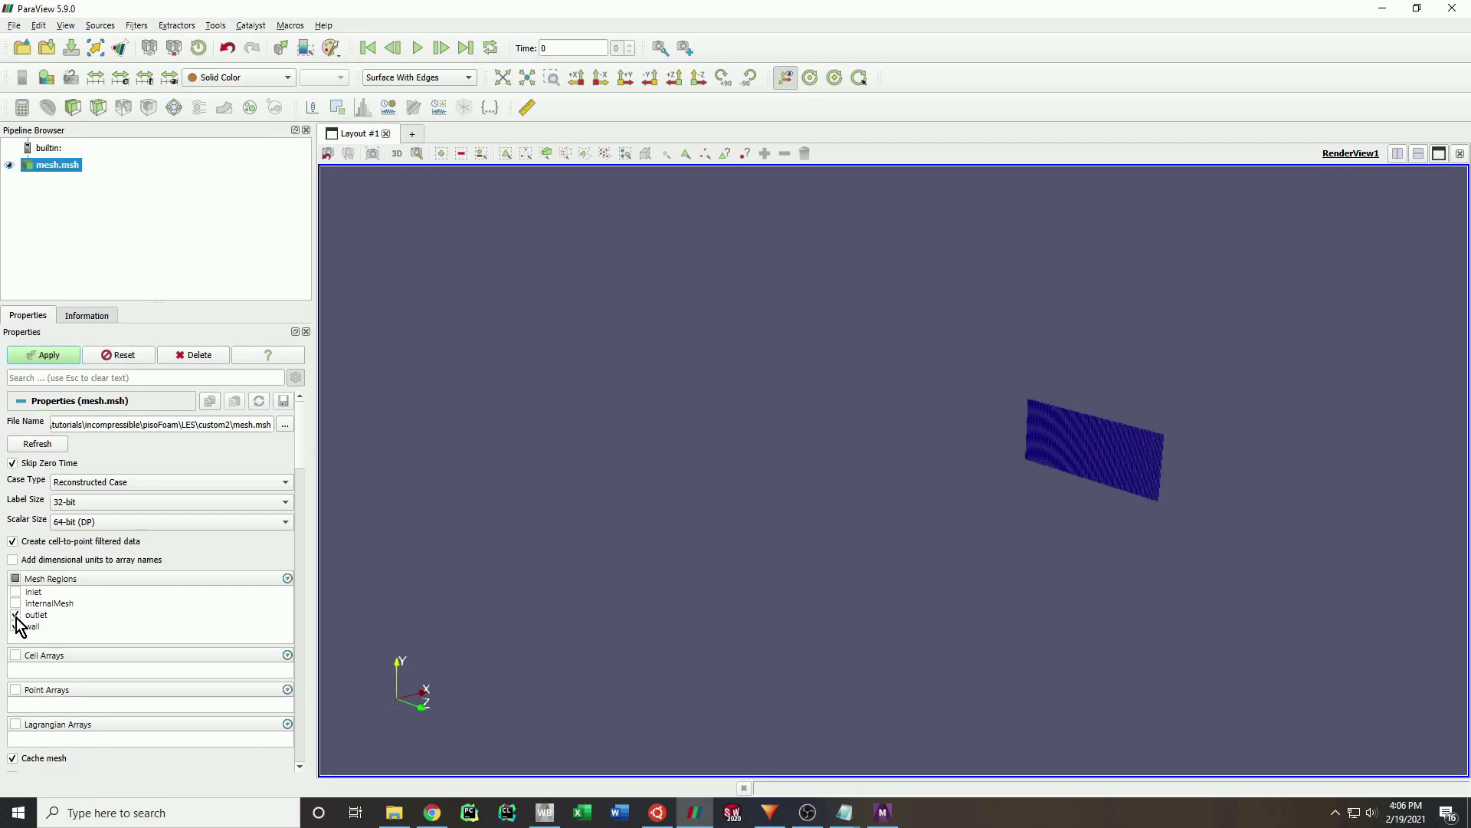
{"action": "left_click", "coordinate": [35, 361]}
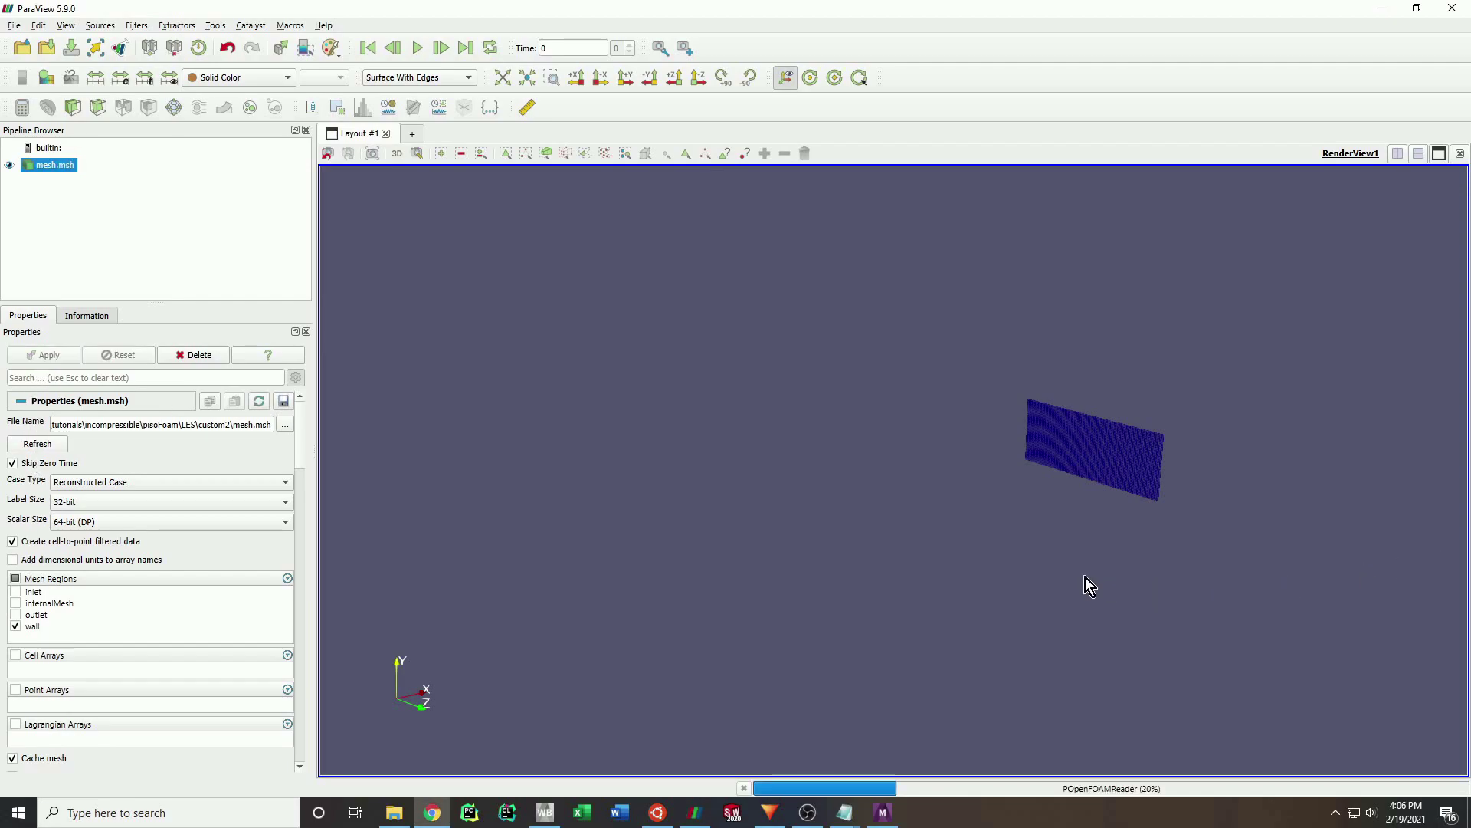
{"action": "left_click", "coordinate": [16, 604]}
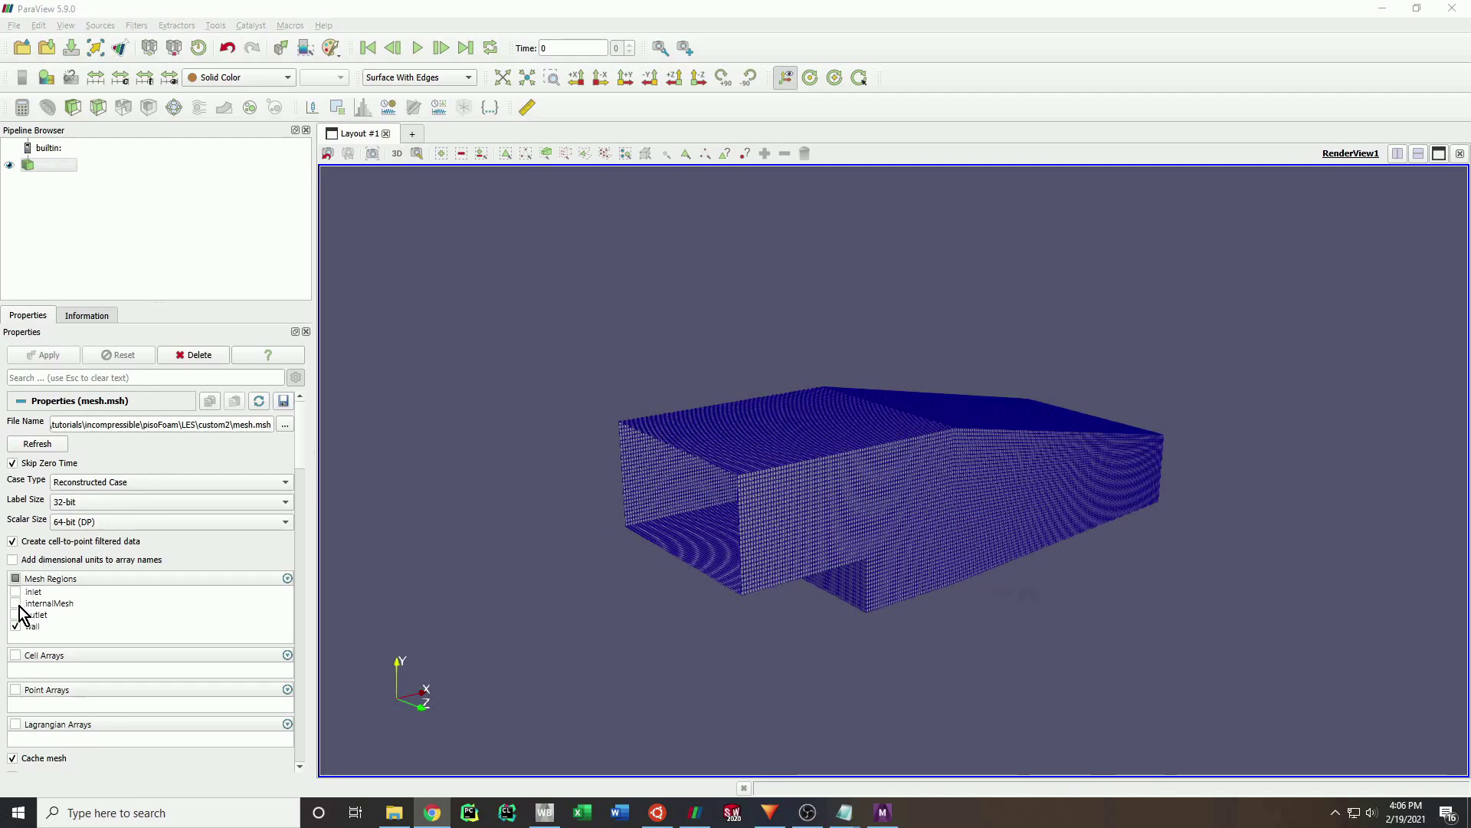
{"action": "left_click", "coordinate": [15, 626]}
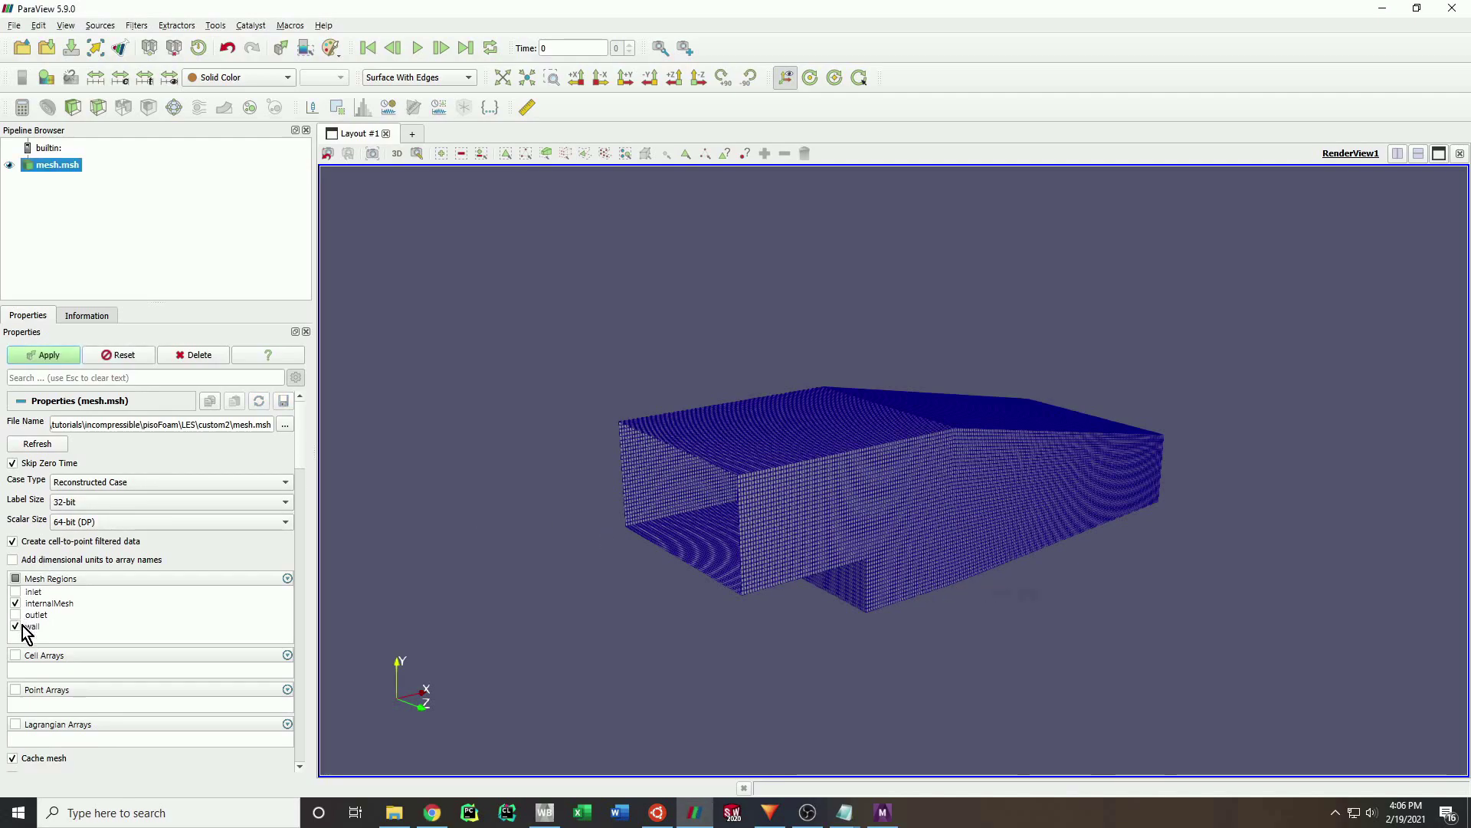
{"action": "left_click", "coordinate": [40, 357]}
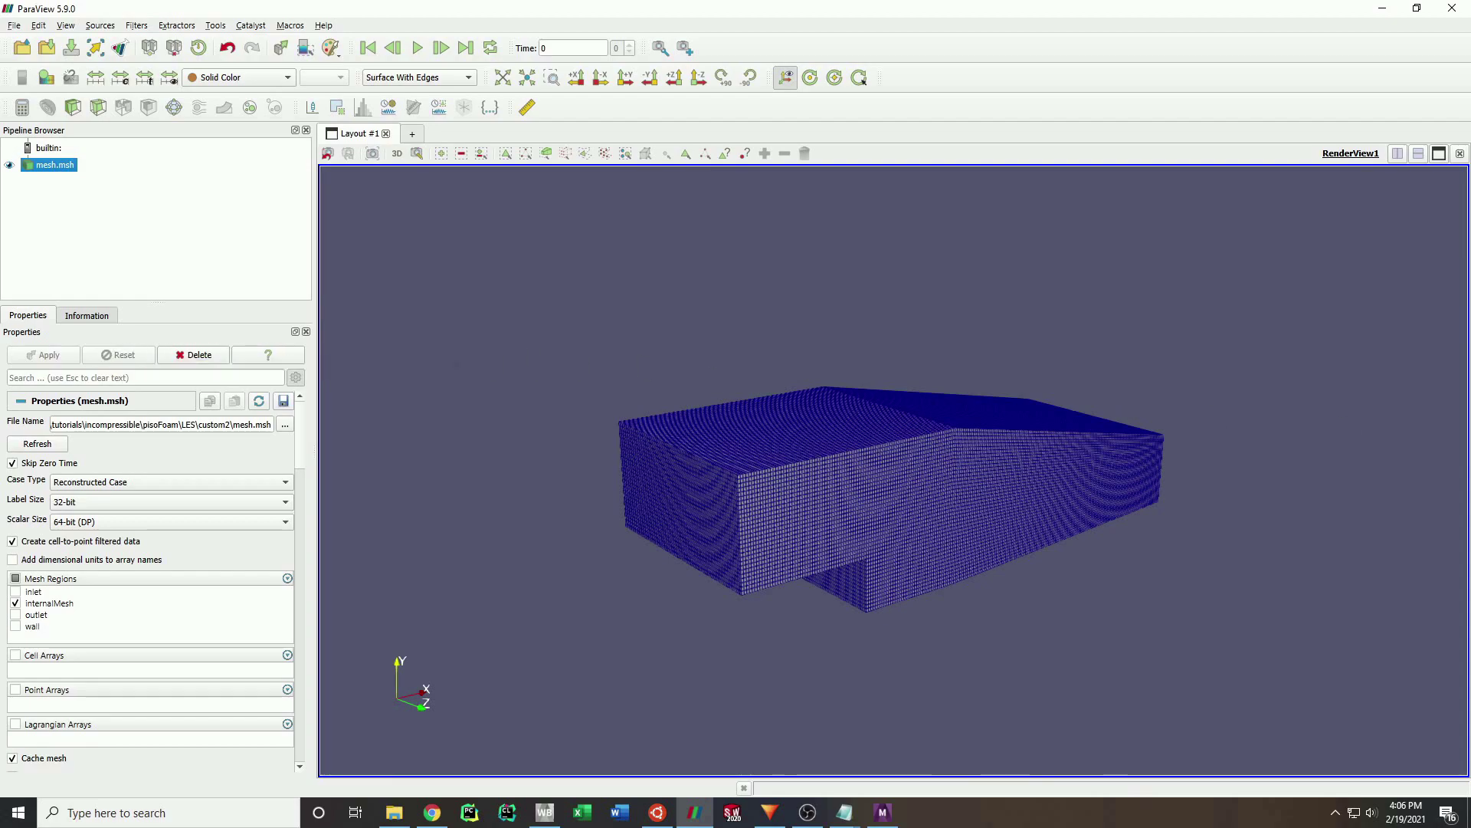
Switch to the Ubuntu terminal and run the pisoFoam solver in the custom2 case folder.
{"action": "key", "text": "alt+Tab"}
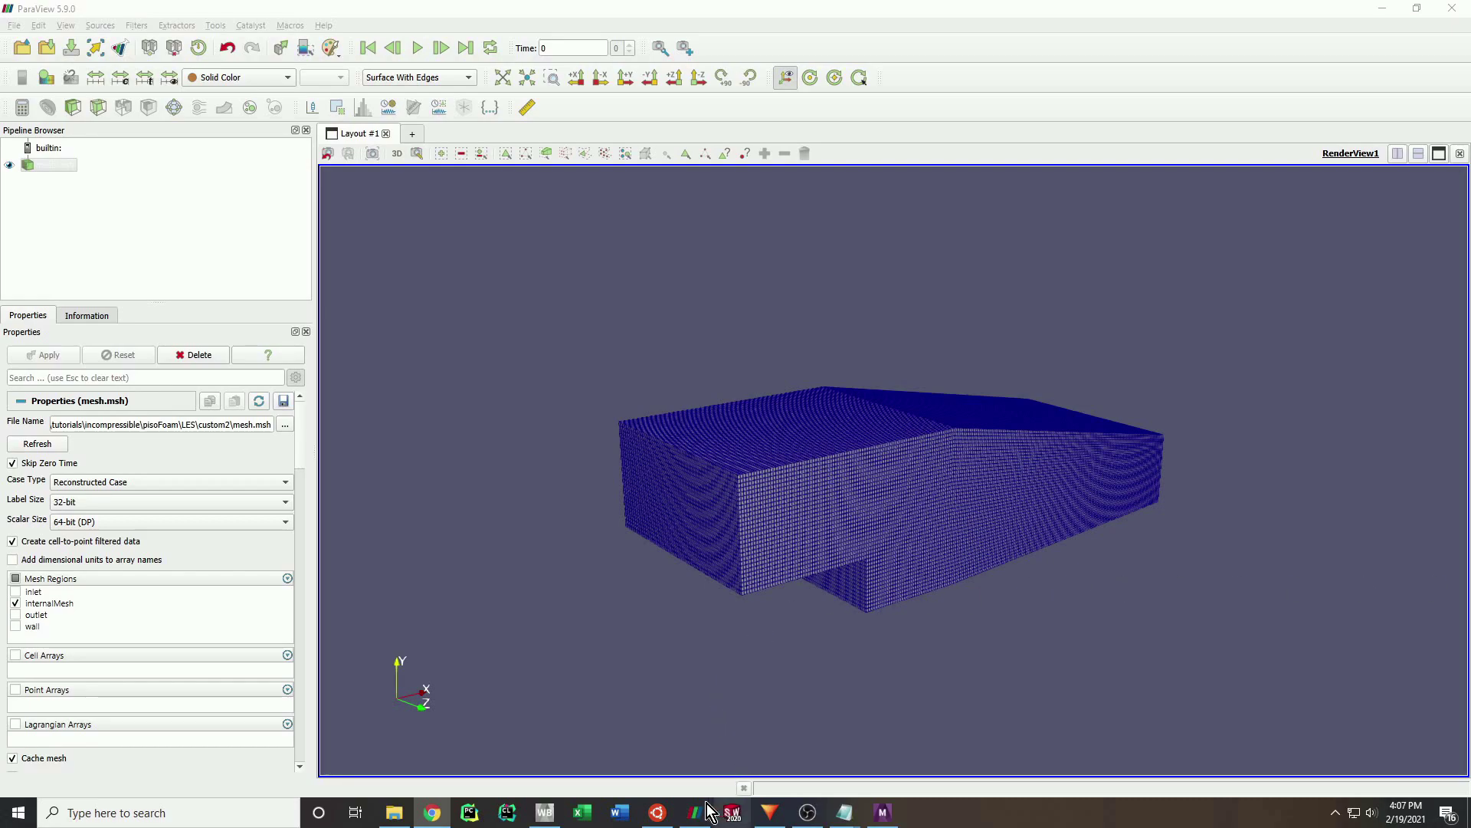
{"action": "left_click", "coordinate": [661, 819]}
{"action": "left_click", "coordinate": [950, 784]}
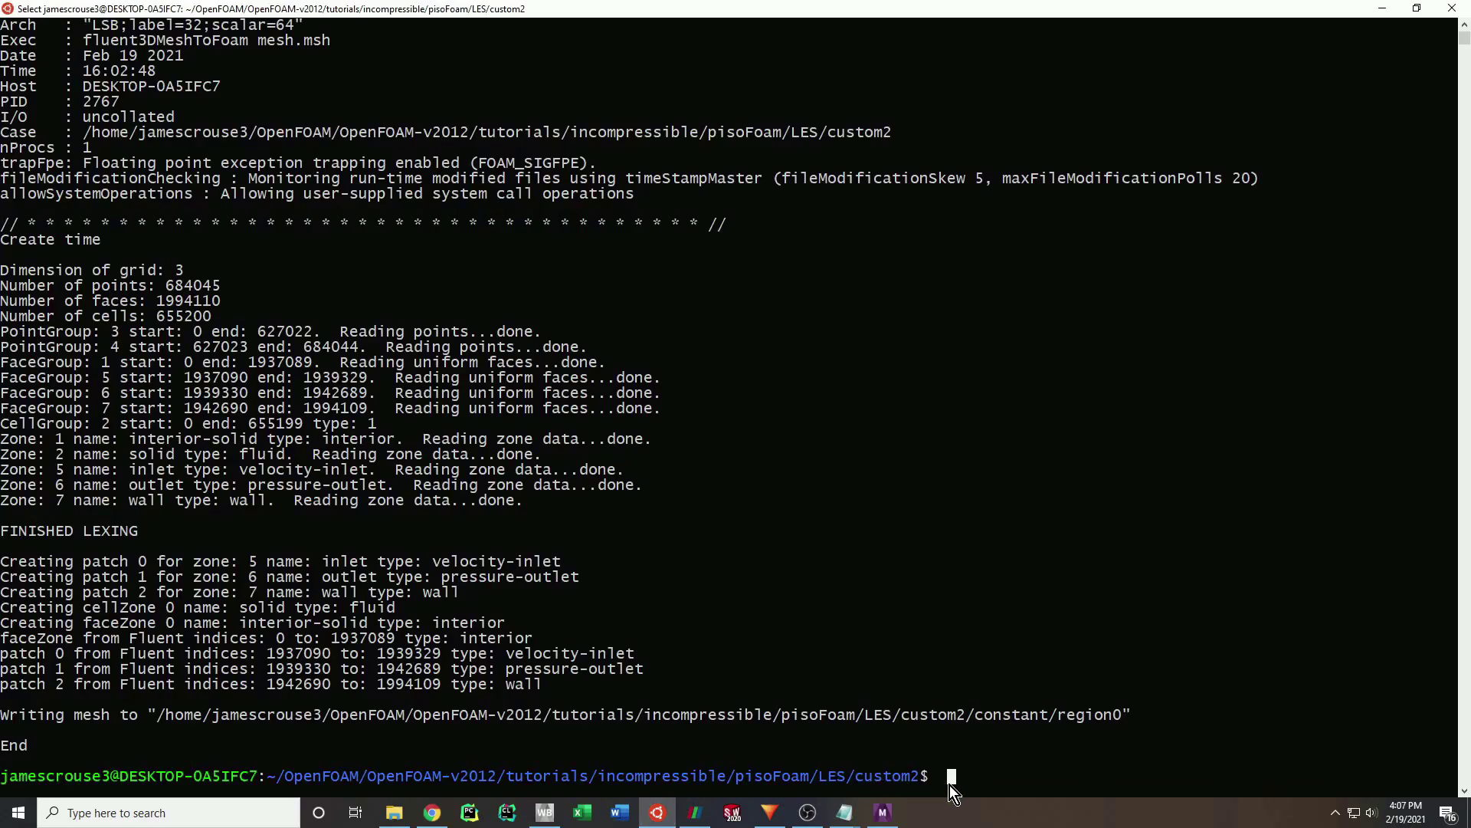
{"action": "type", "text": "pisoFoam"}
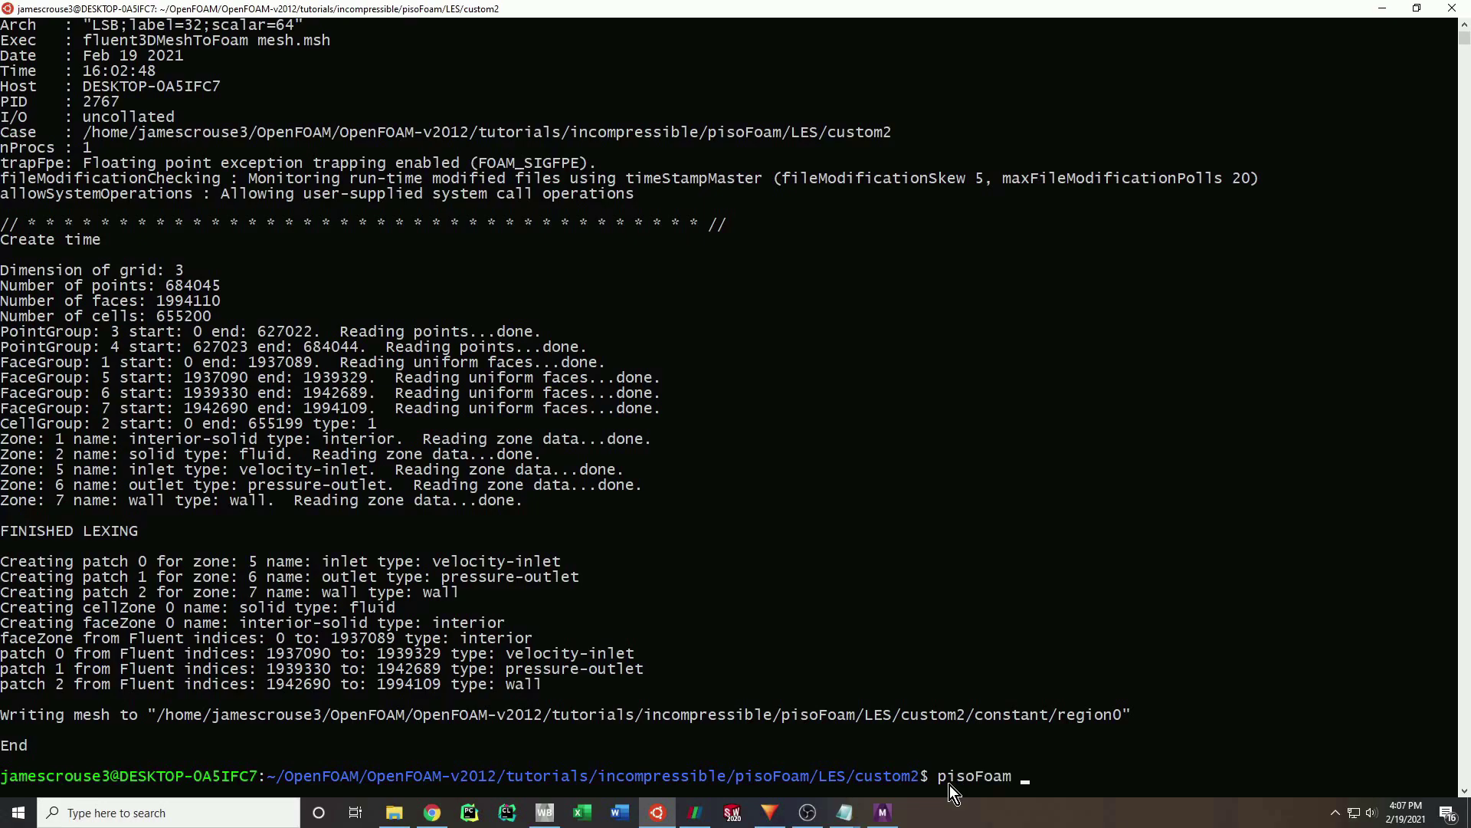
{"action": "key", "text": "Return"}
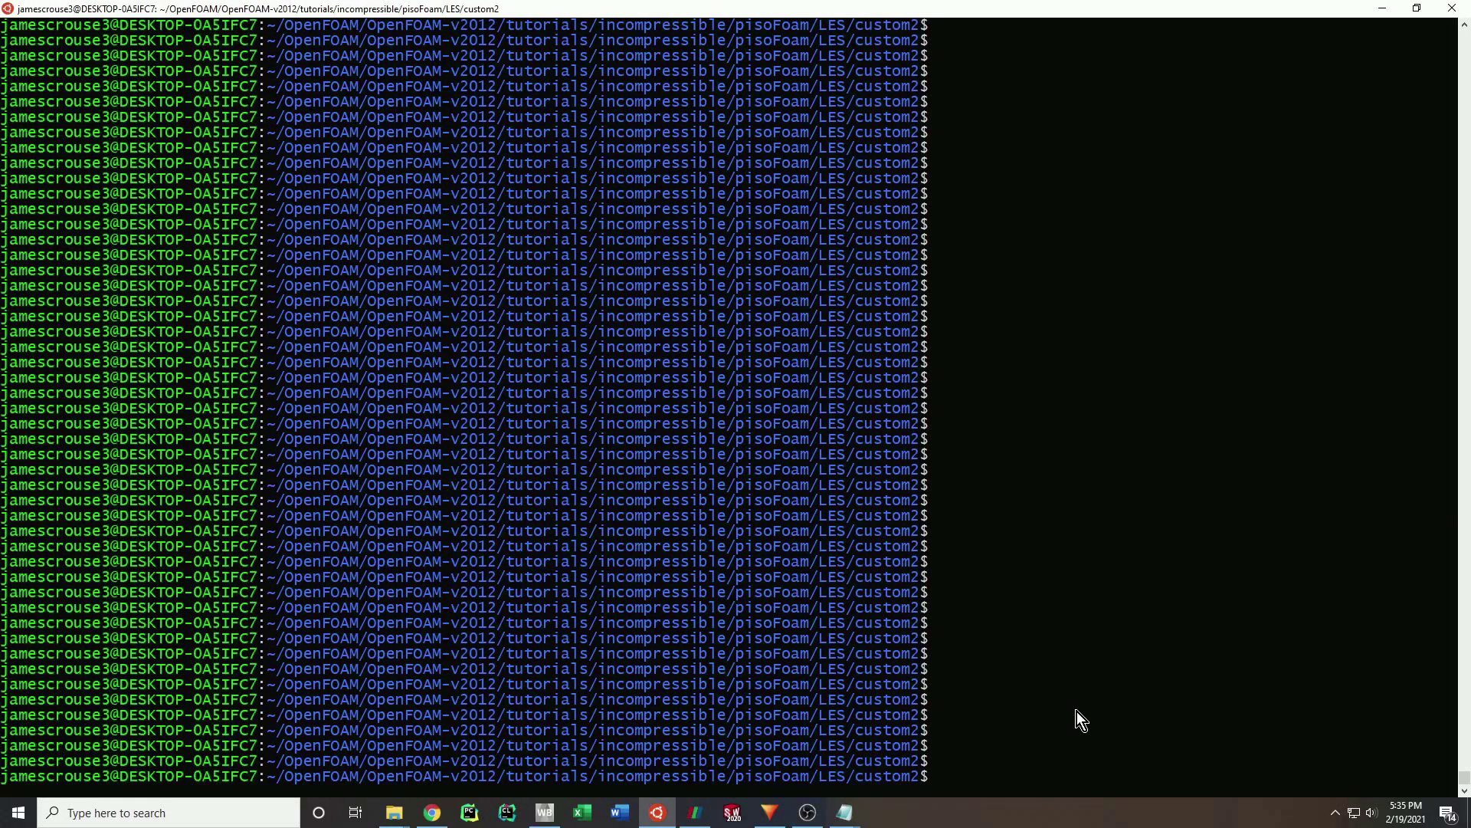
Create an empty results.foam file in the custom2 folder with touch, and list the folder's contents.
{"action": "type", "text": "touv"}
{"action": "key", "text": "BackSpace"}
{"action": "type", "text": "ch results."}
{"action": "type", "text": "foam"}
{"action": "key", "text": "Return"}
{"action": "type", "text": "ls"}
{"action": "key", "text": "Return"}
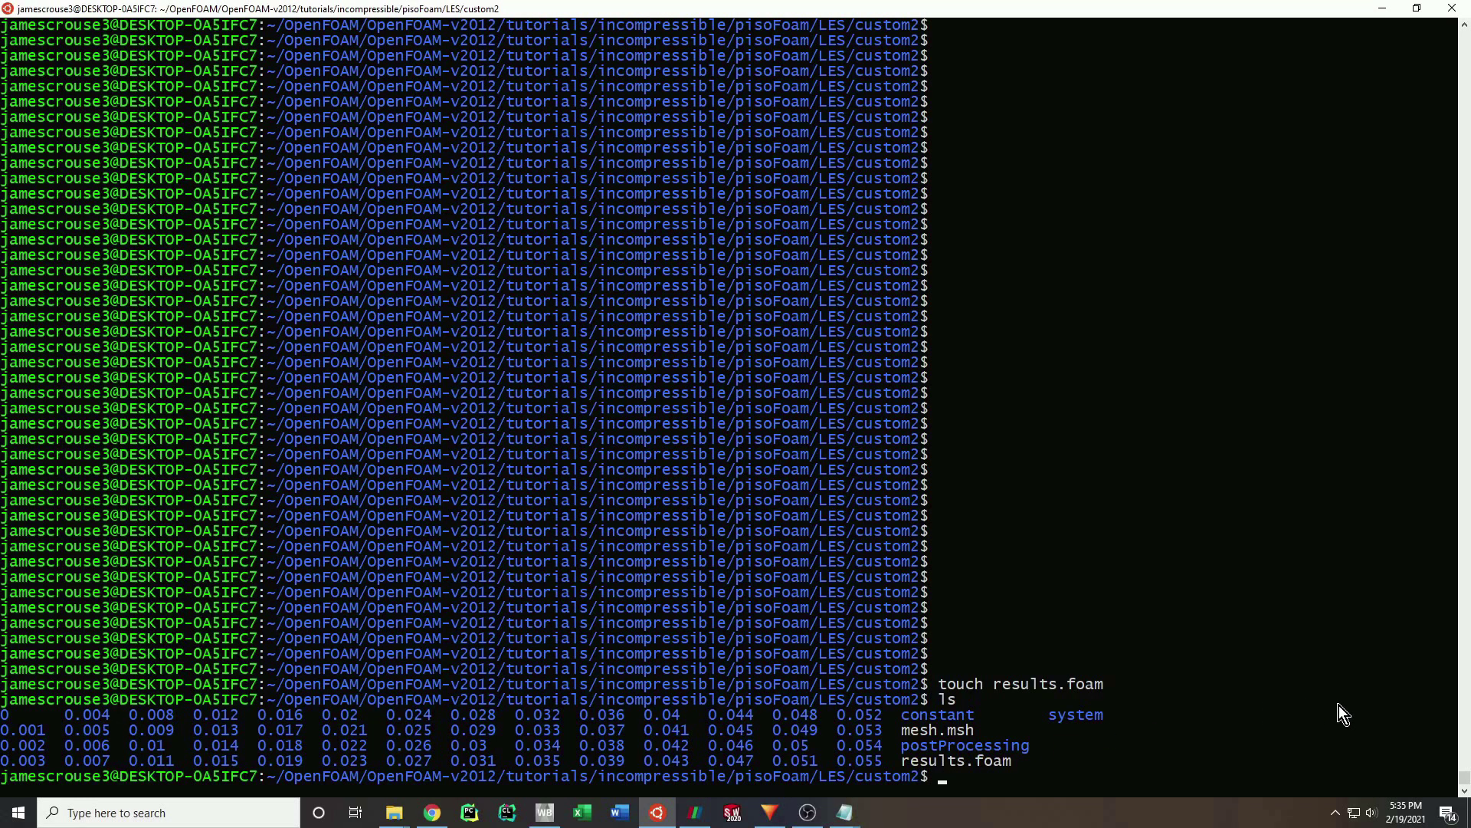
Switch to ParaView and change the representation of mesh.msh to Feature Edges.
{"action": "left_click", "coordinate": [706, 815]}
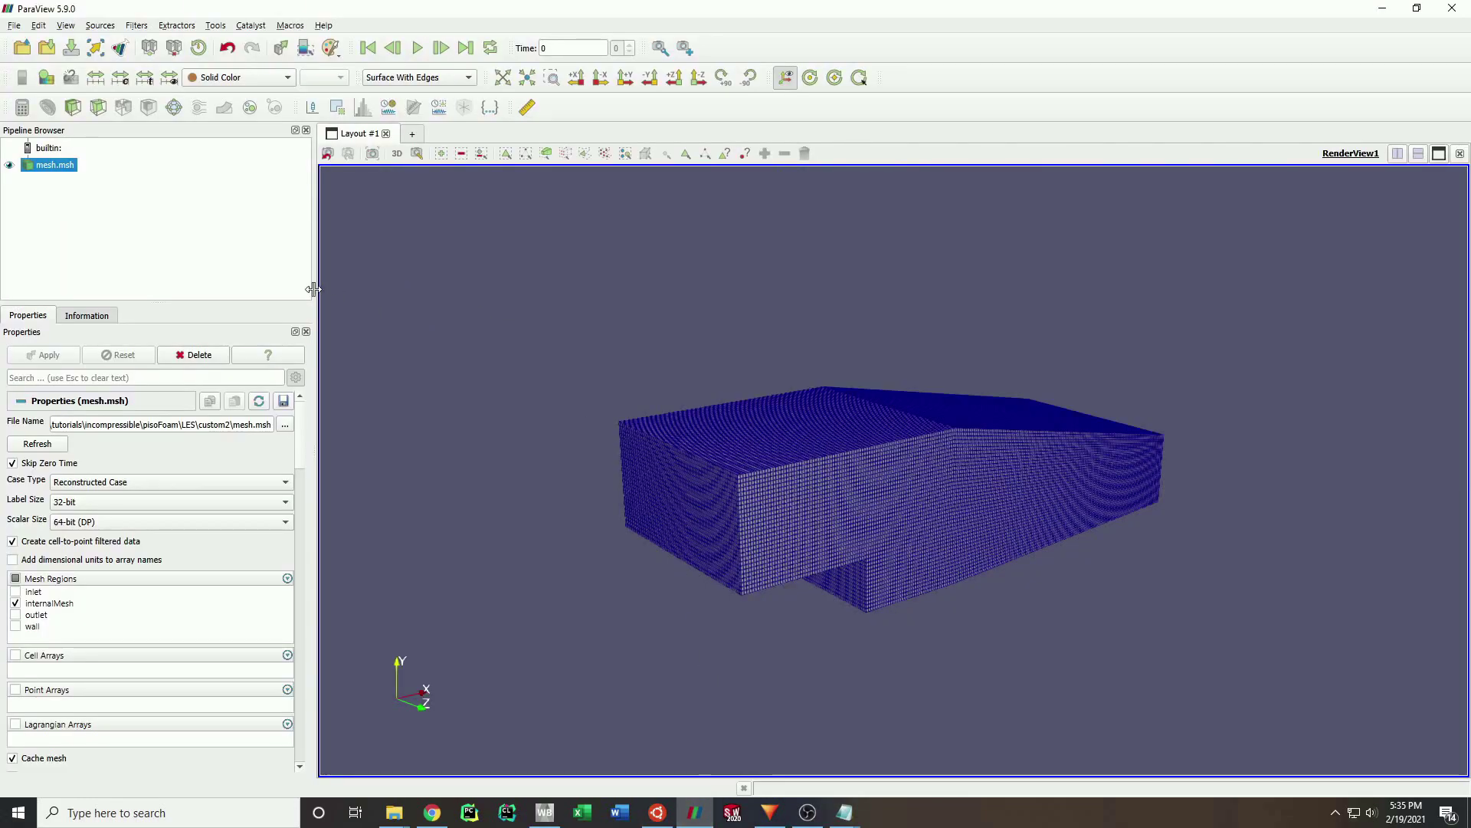
{"action": "left_click", "coordinate": [179, 228]}
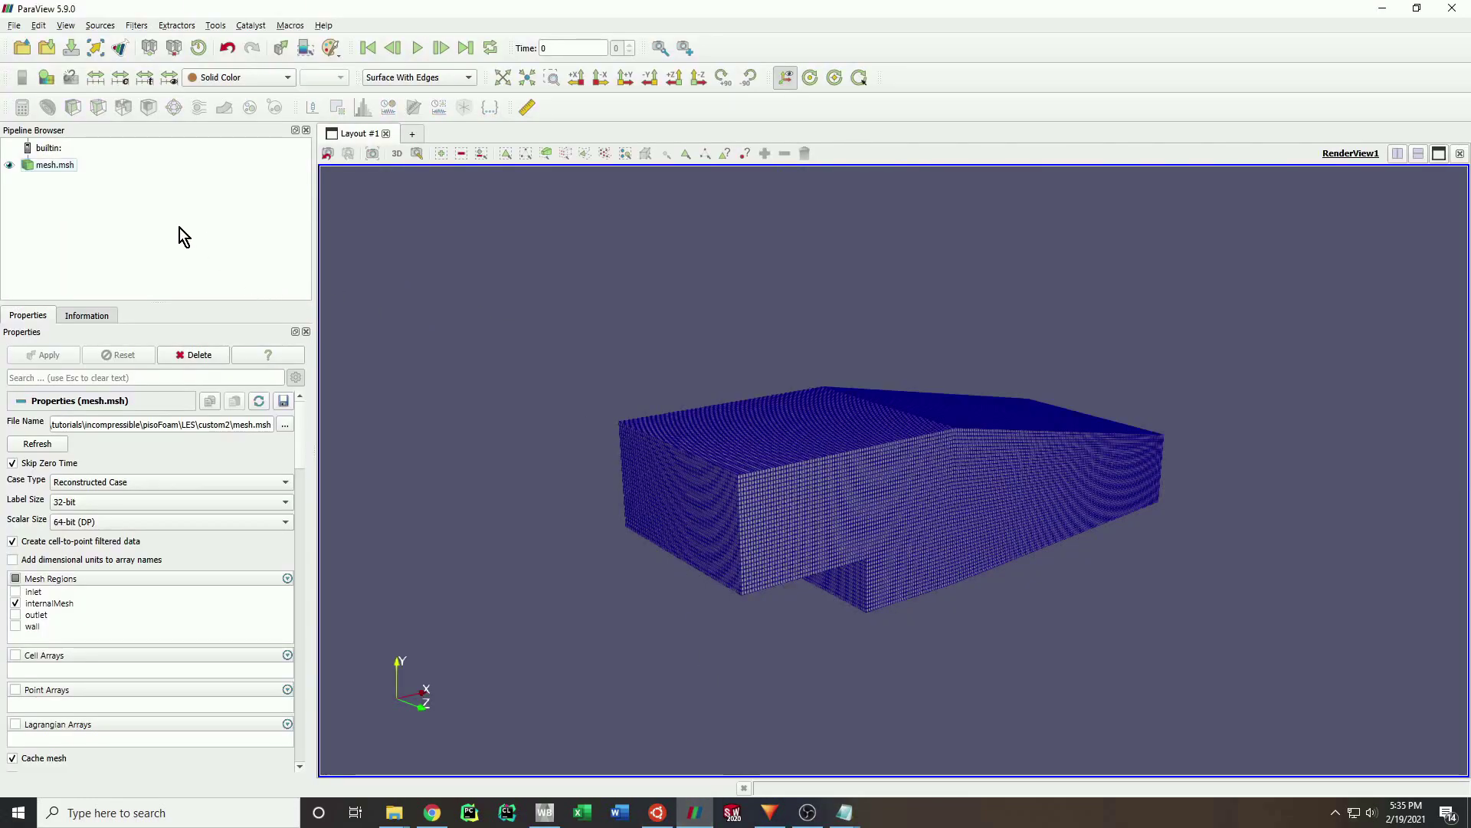
{"action": "left_click", "coordinate": [77, 167]}
{"action": "left_click", "coordinate": [436, 78]}
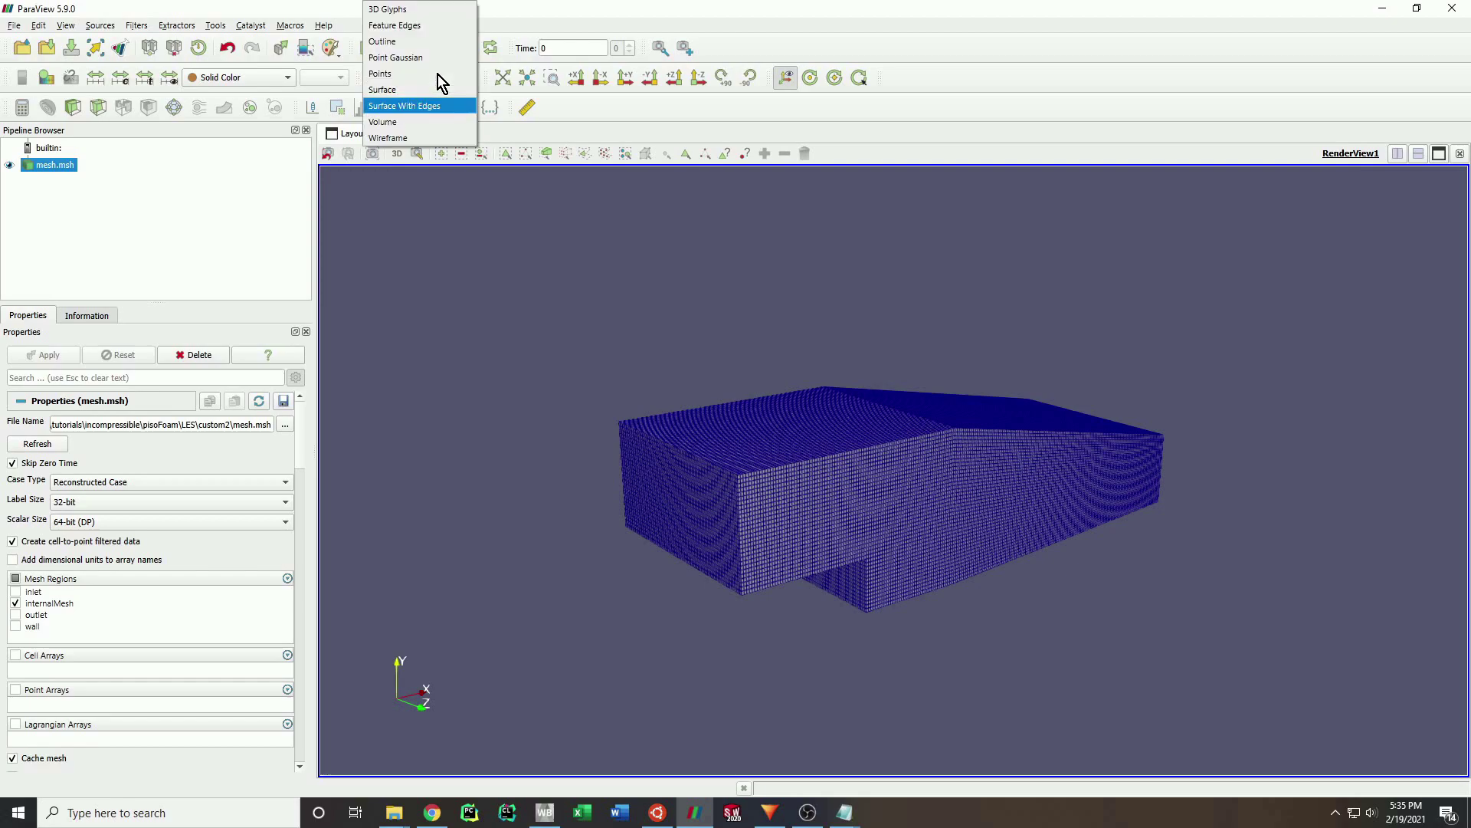
{"action": "left_click", "coordinate": [438, 29]}
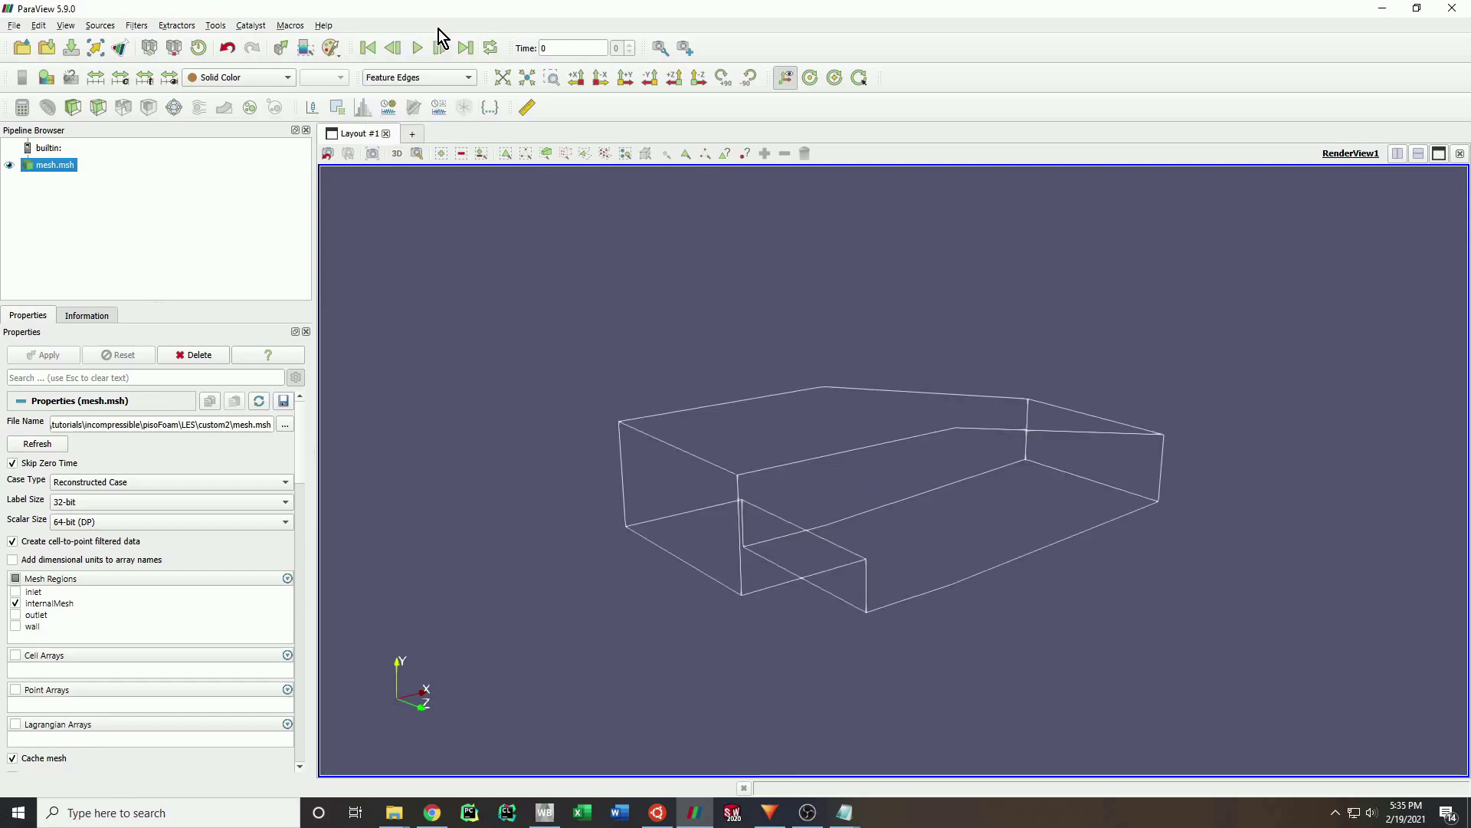
Open results.foam from the custom2 folder and load it into the view alongside the mesh outline.
{"action": "left_click", "coordinate": [26, 49]}
{"action": "left_click", "coordinate": [162, 230]}
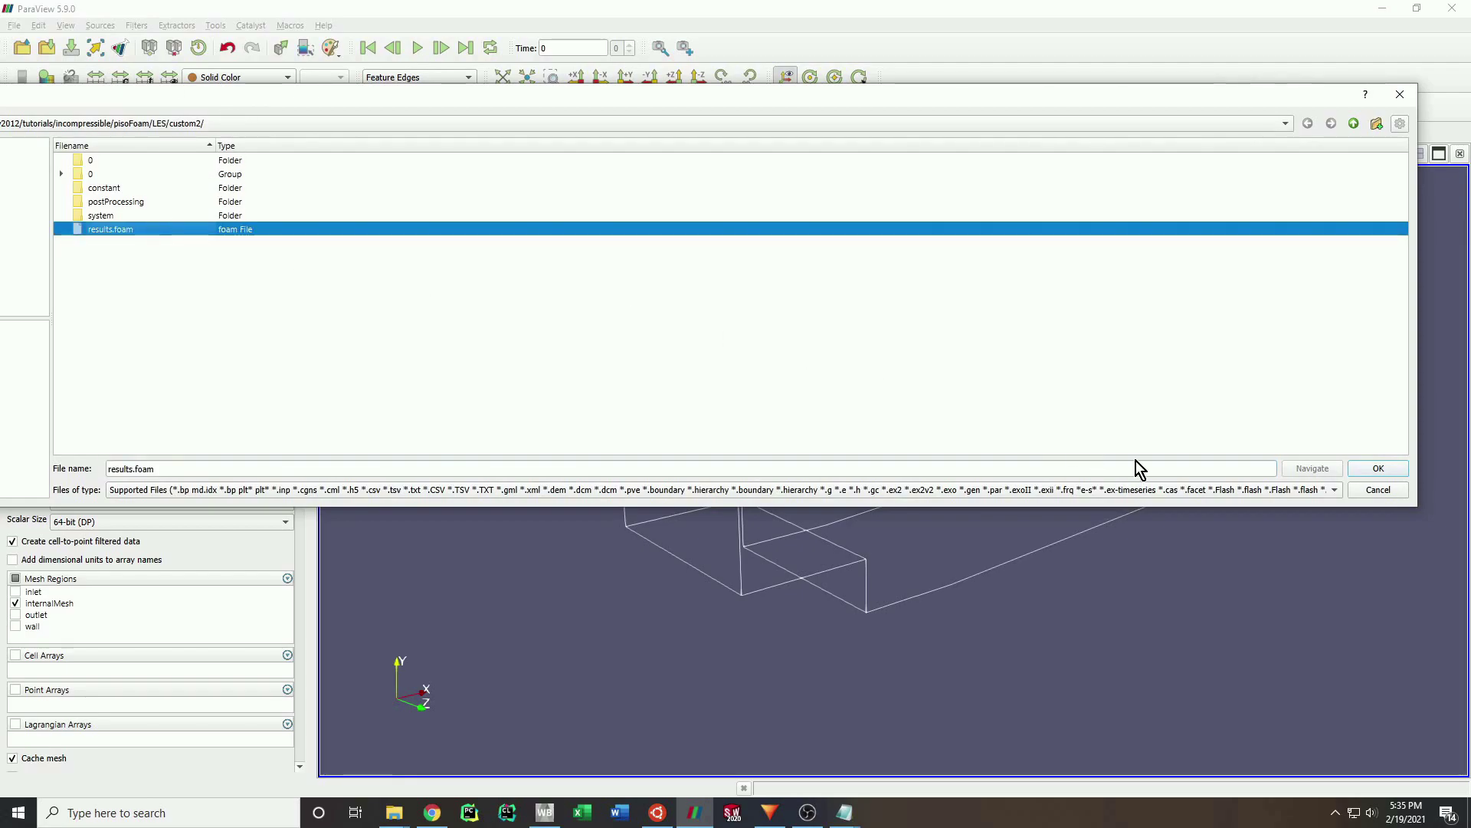
{"action": "left_click", "coordinate": [1379, 468]}
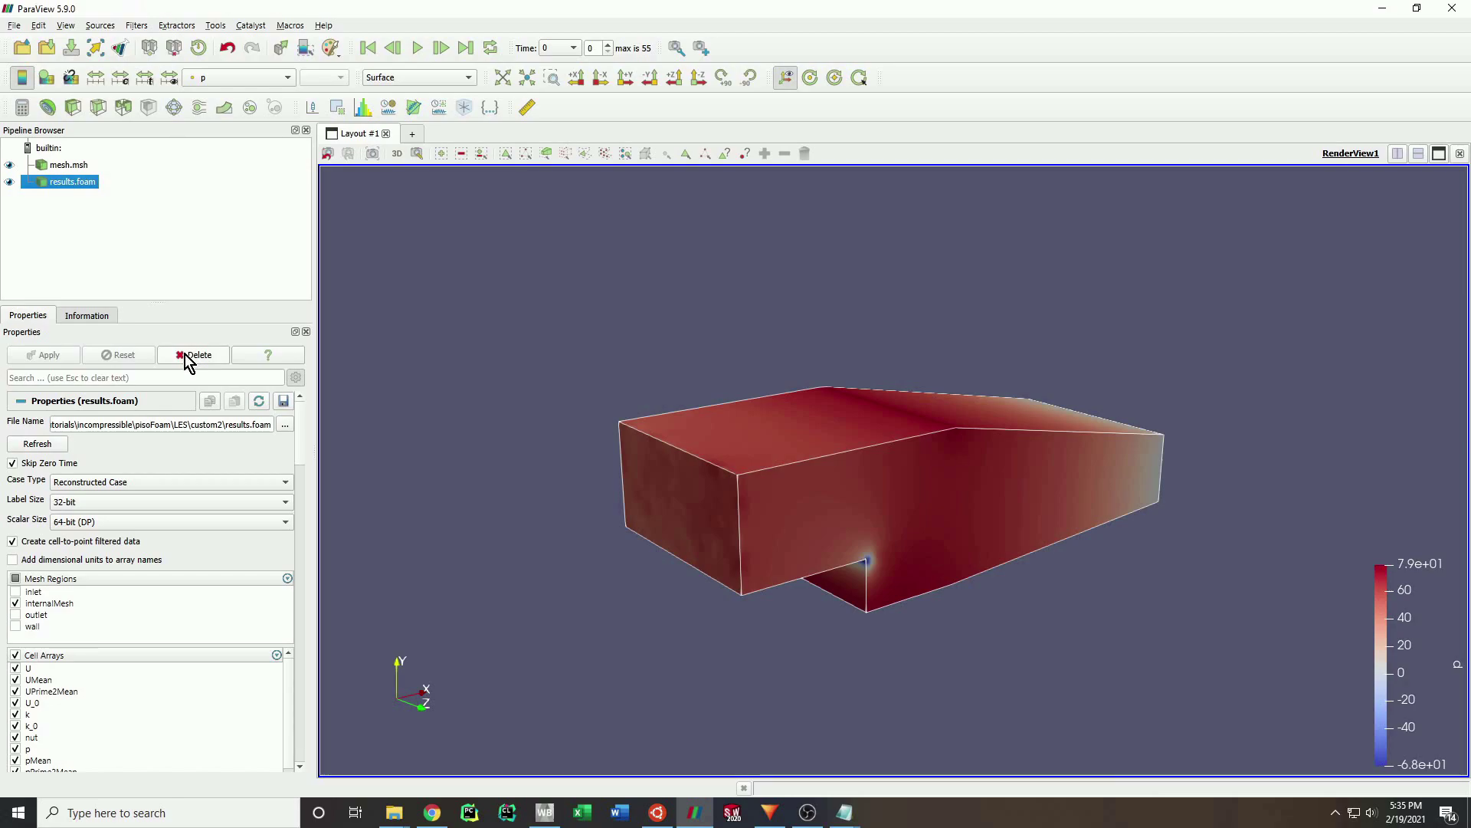
Color the results by the nut point field and advance one time step to 0.001.
{"action": "left_click", "coordinate": [240, 80]}
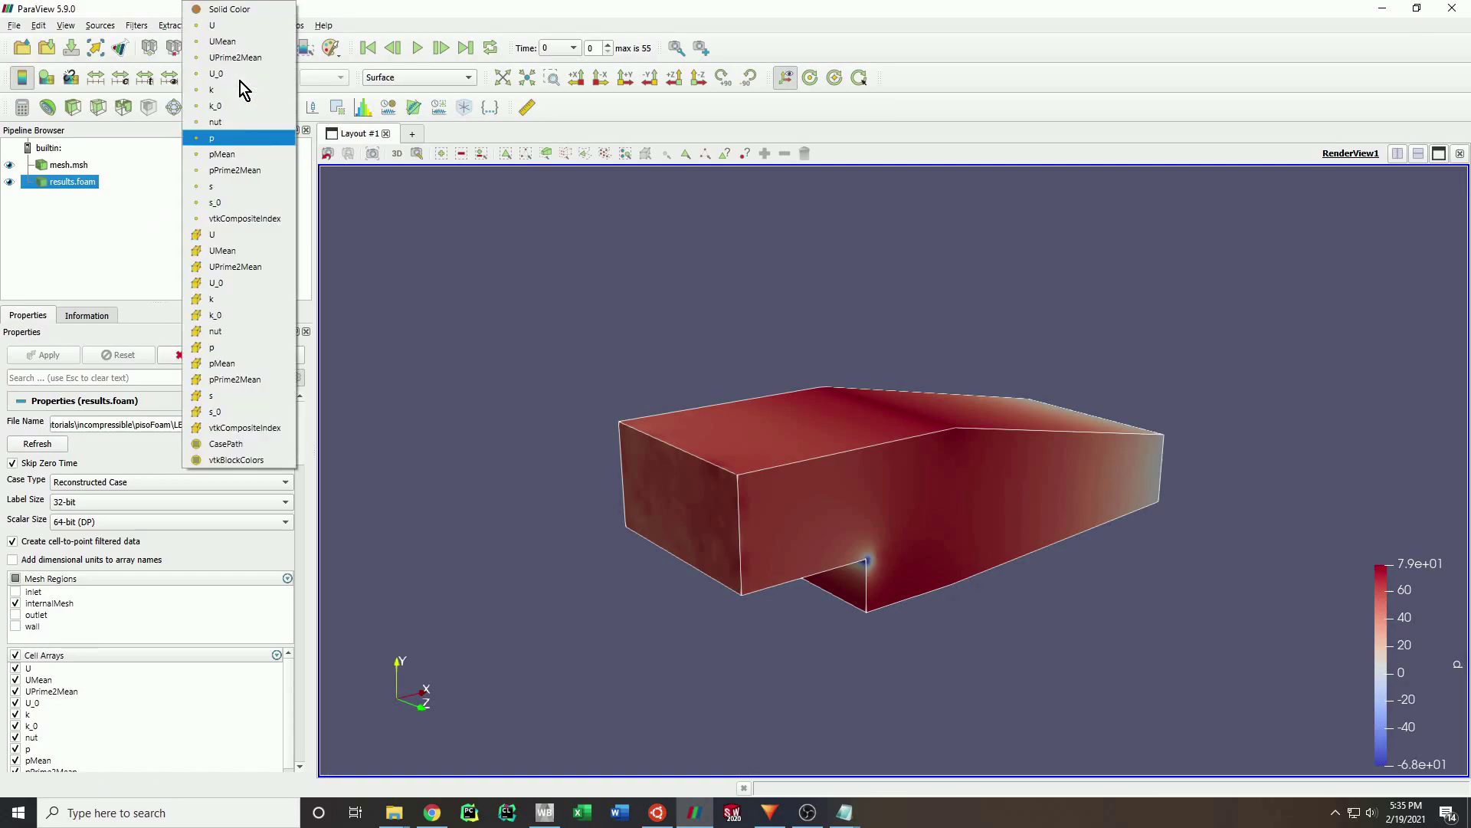
{"action": "left_click", "coordinate": [232, 120]}
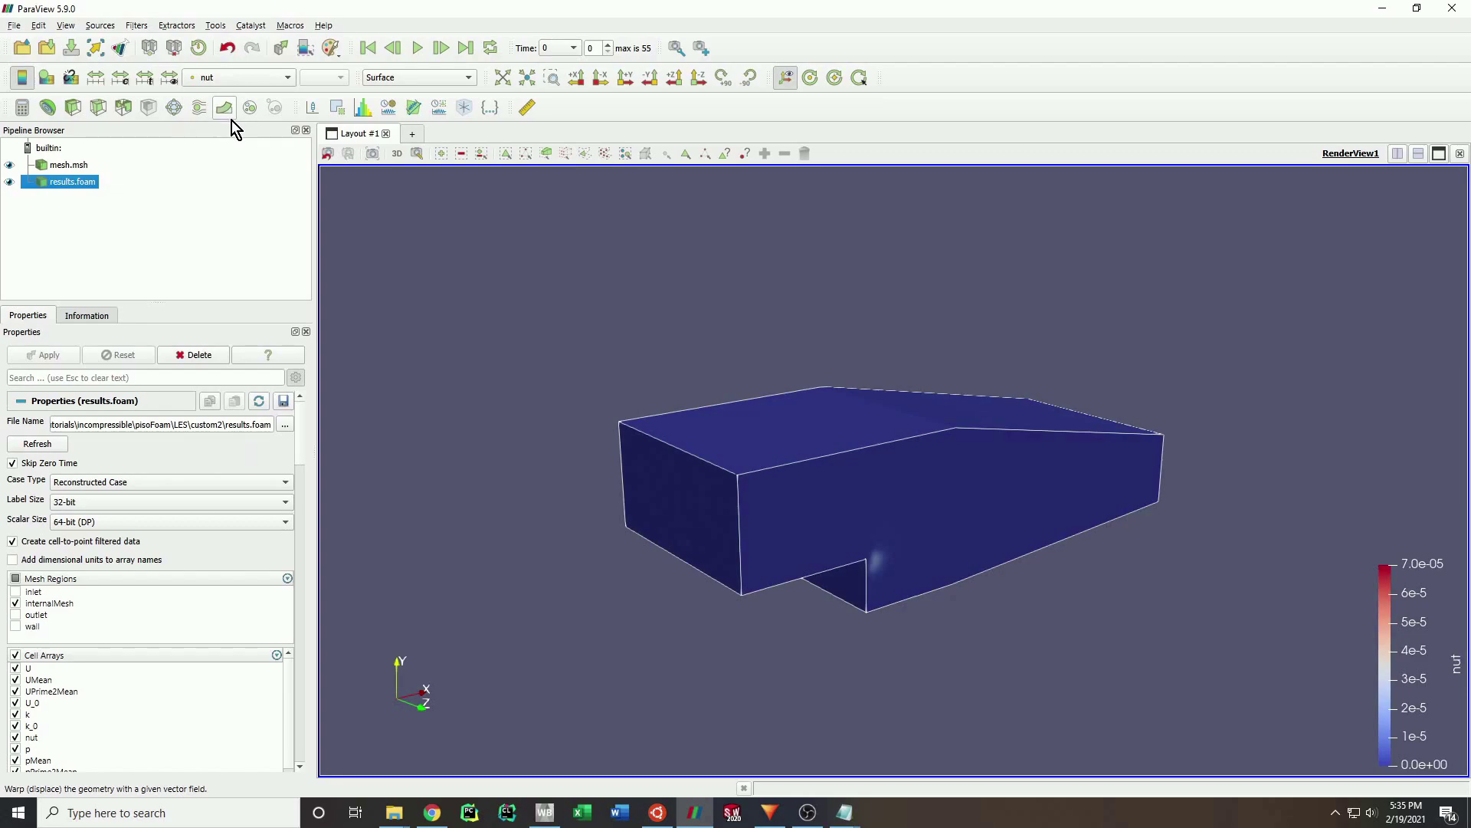
{"action": "left_click", "coordinate": [237, 79]}
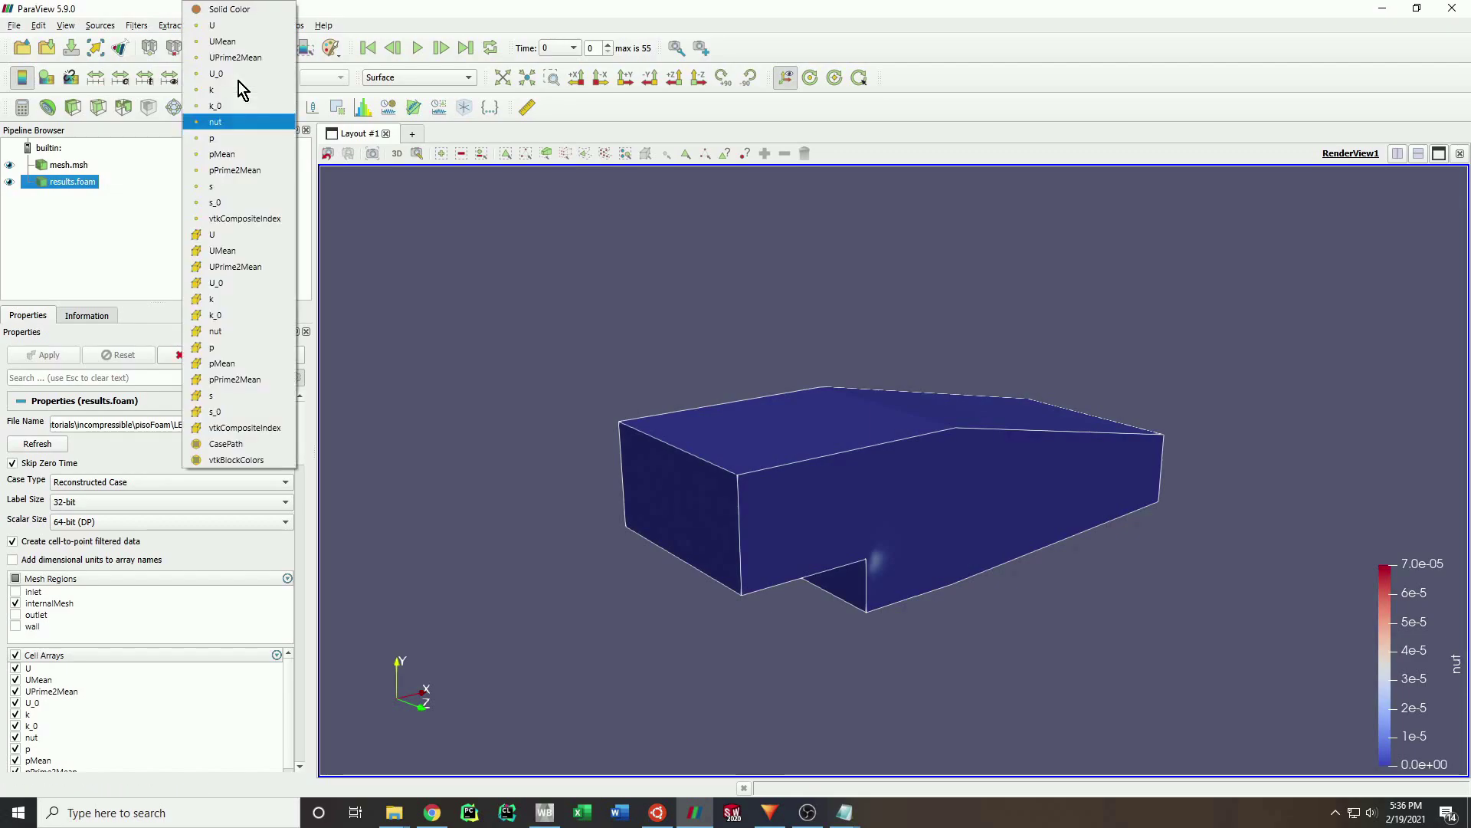
{"action": "left_click", "coordinate": [232, 121]}
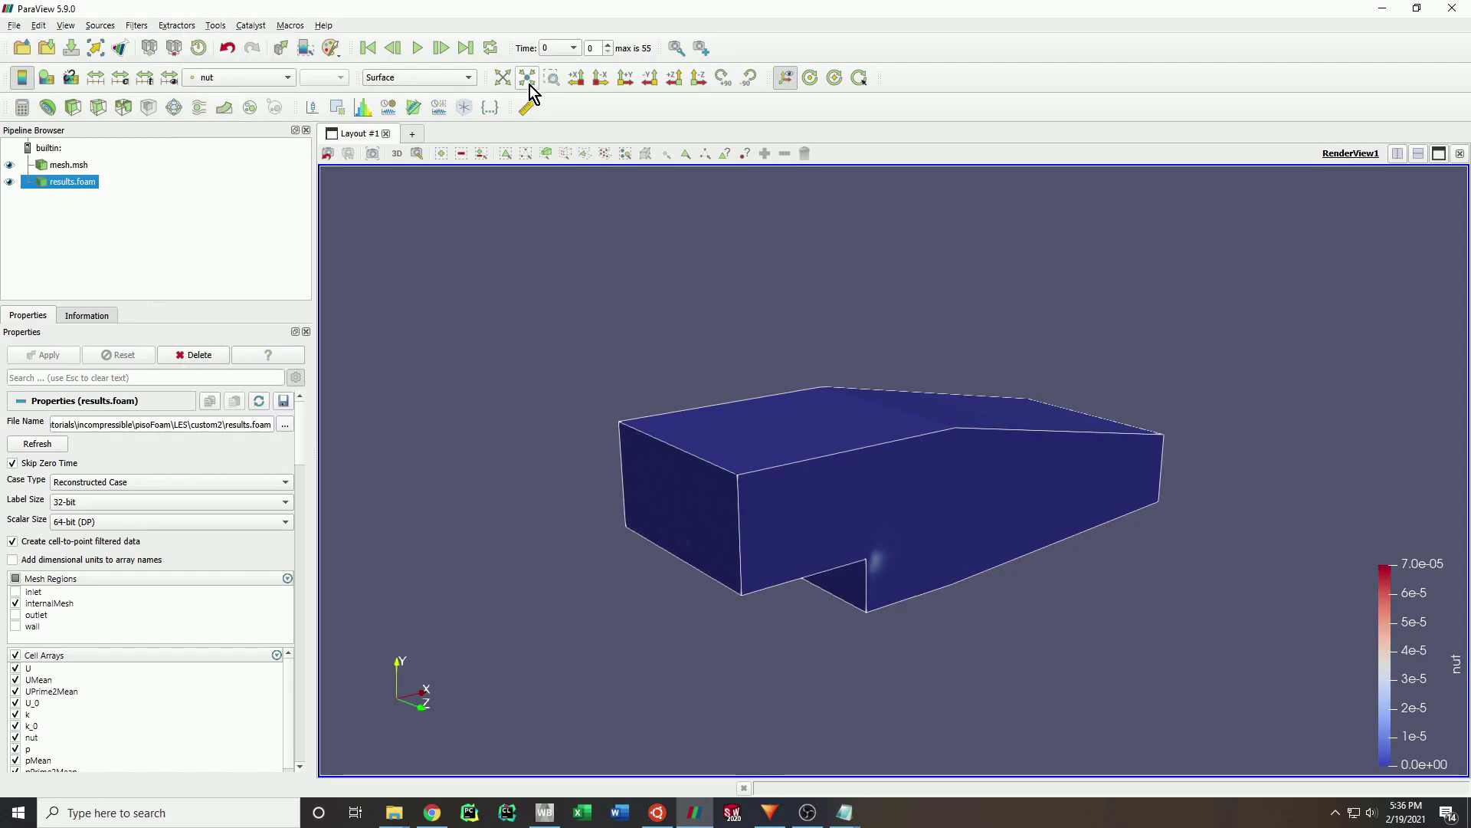
{"action": "left_click", "coordinate": [441, 48]}
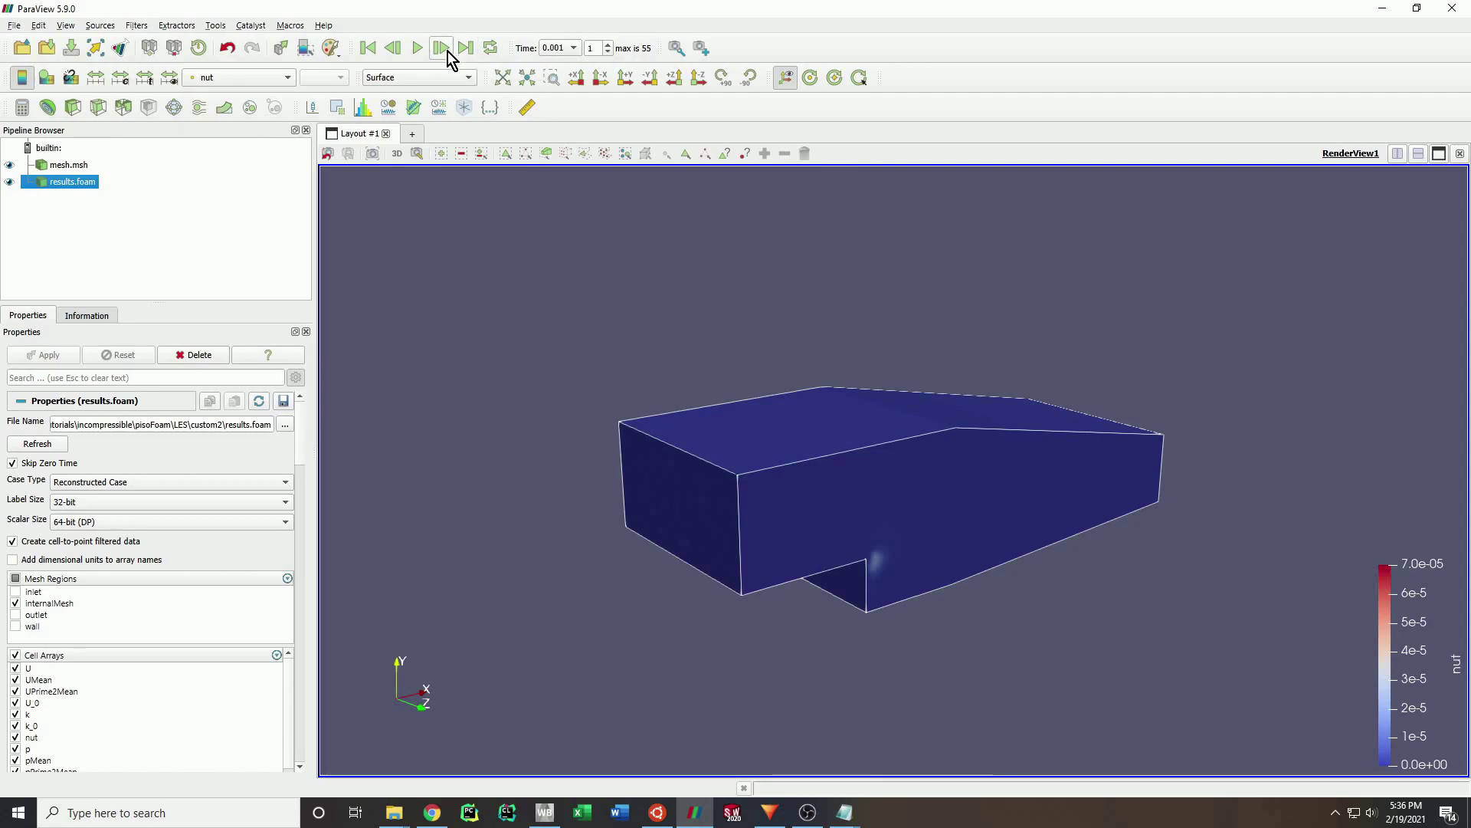
Jump the results to time 0.035 and change their representation to Volume.
{"action": "left_click", "coordinate": [564, 49]}
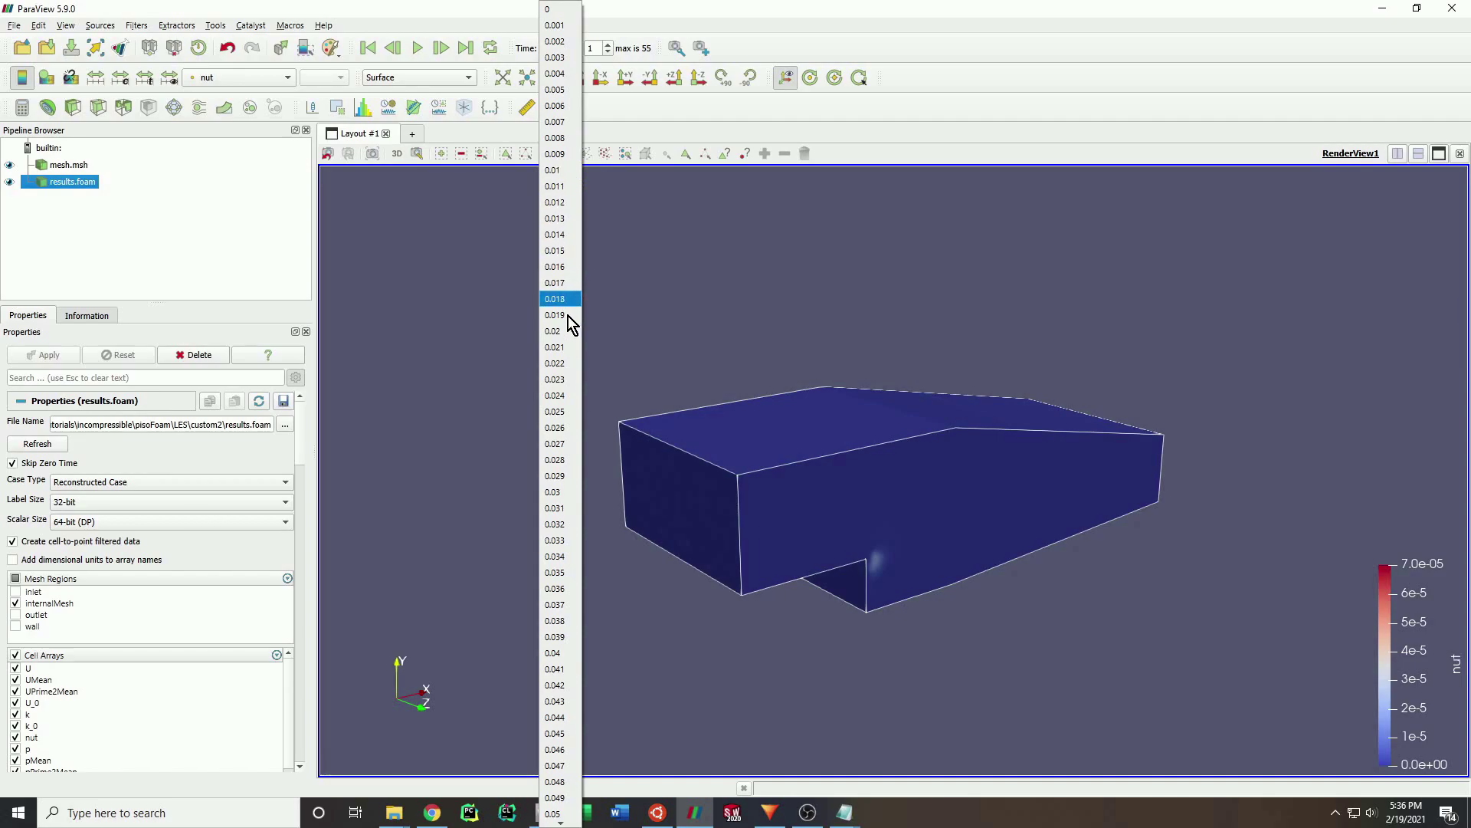
{"action": "left_click", "coordinate": [562, 573]}
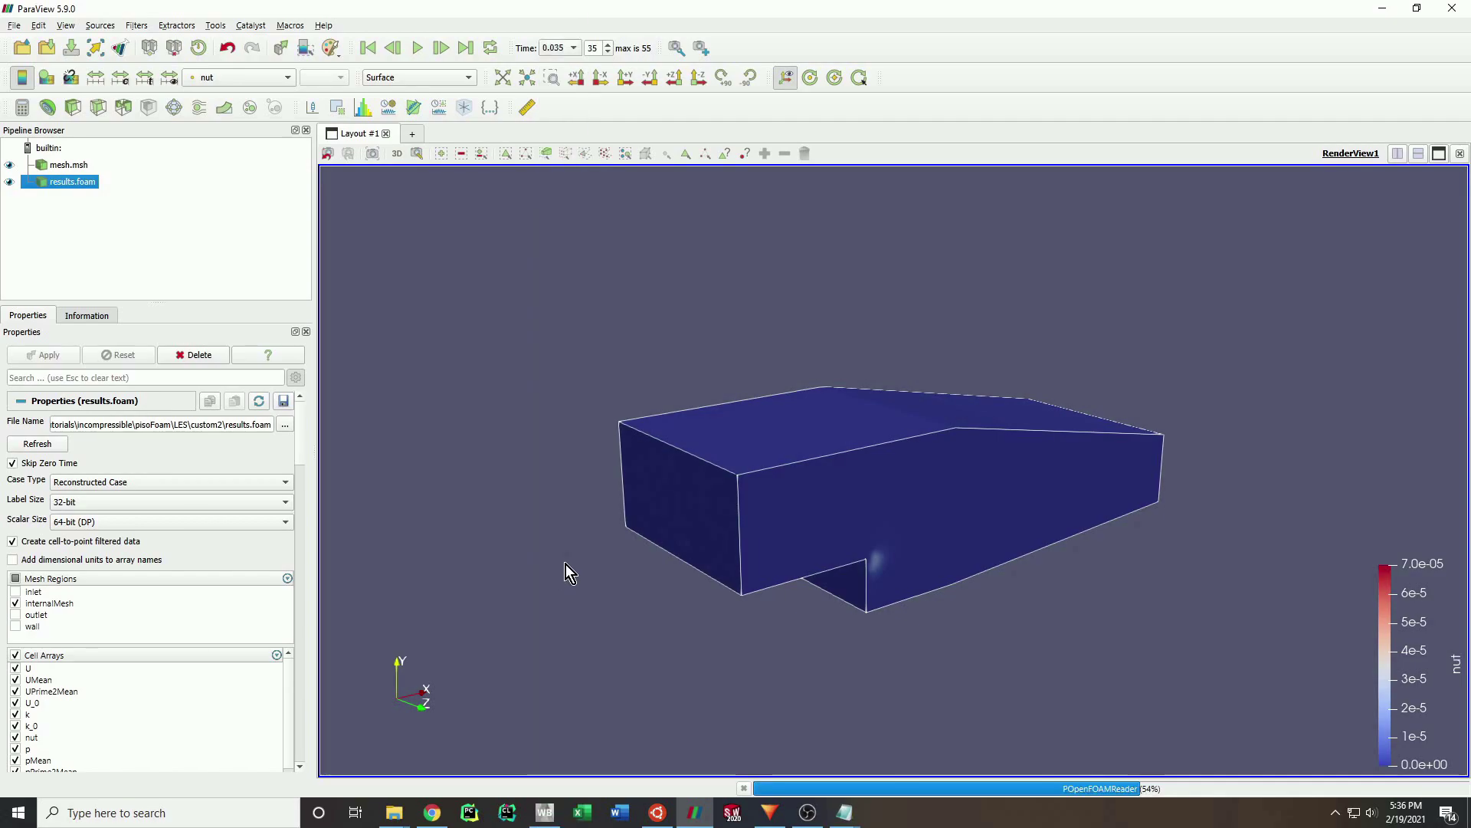
{"action": "scroll", "coordinate": [751, 522], "scroll_direction": "up", "scroll_amount": 2}
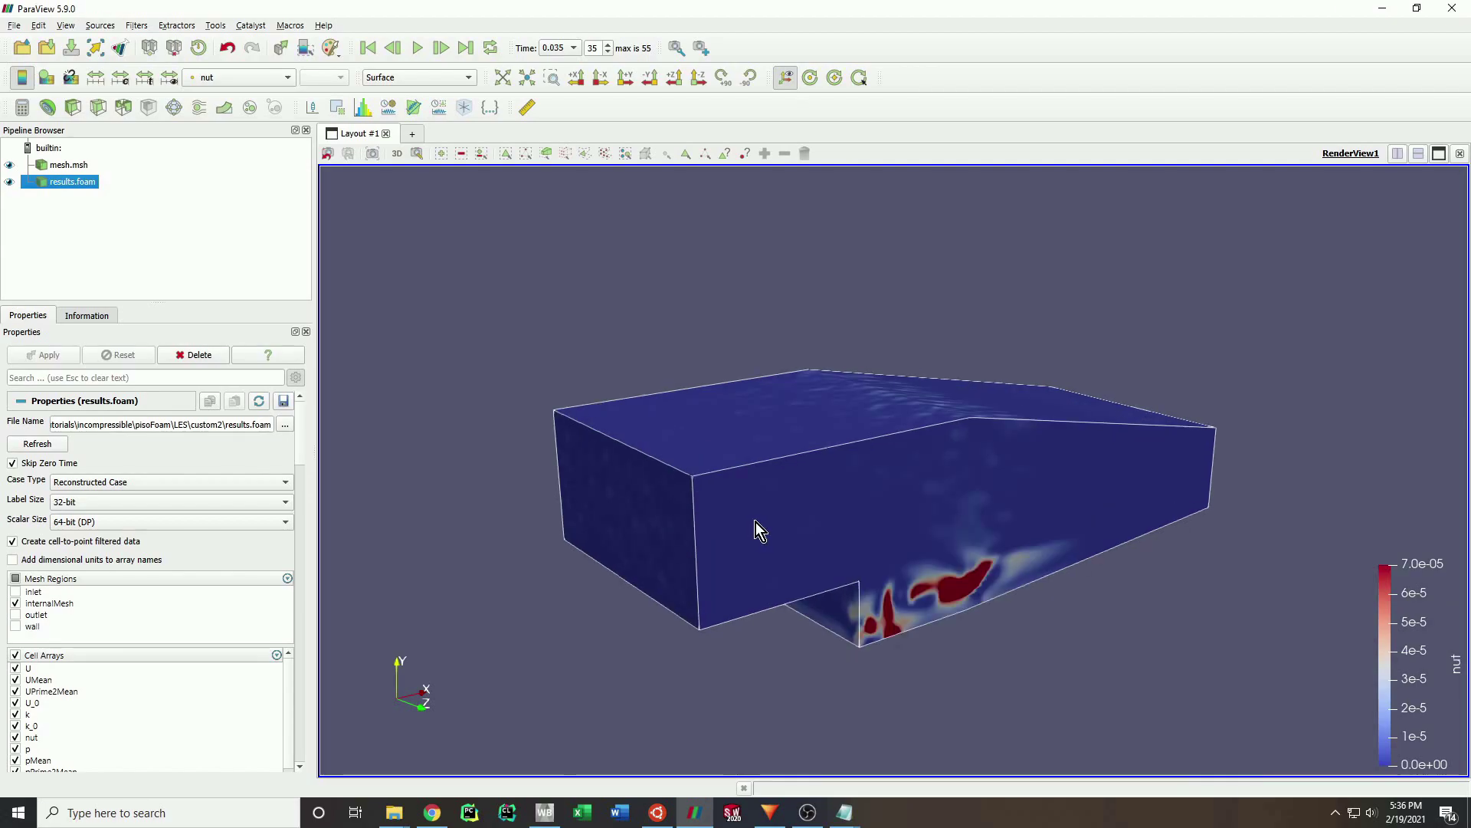
{"action": "left_click", "coordinate": [441, 79]}
{"action": "left_click", "coordinate": [444, 124]}
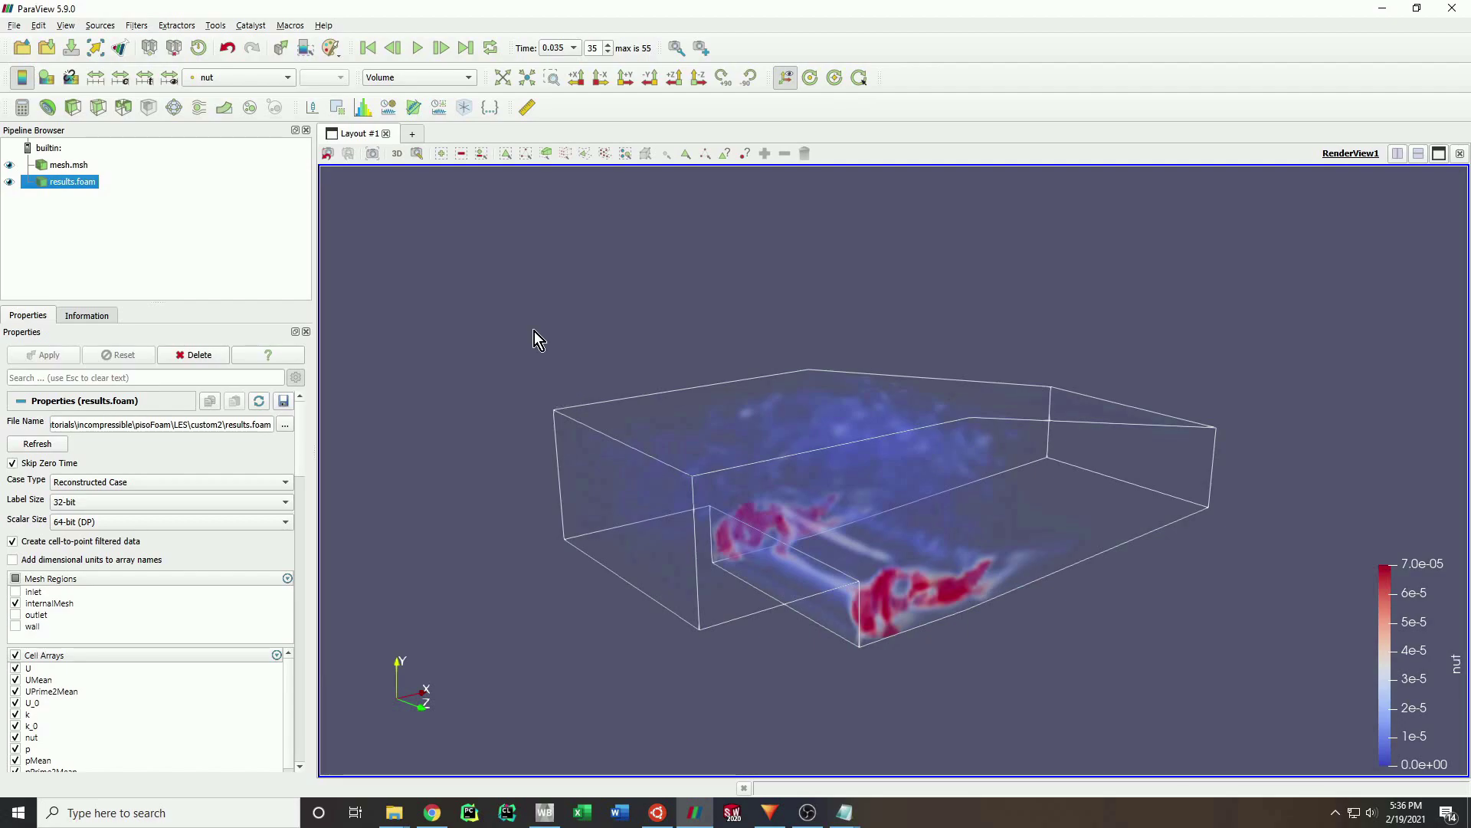
Play the nut volume animation from time 0 with looping enabled, and pause it partway through.
{"action": "left_click", "coordinate": [560, 48]}
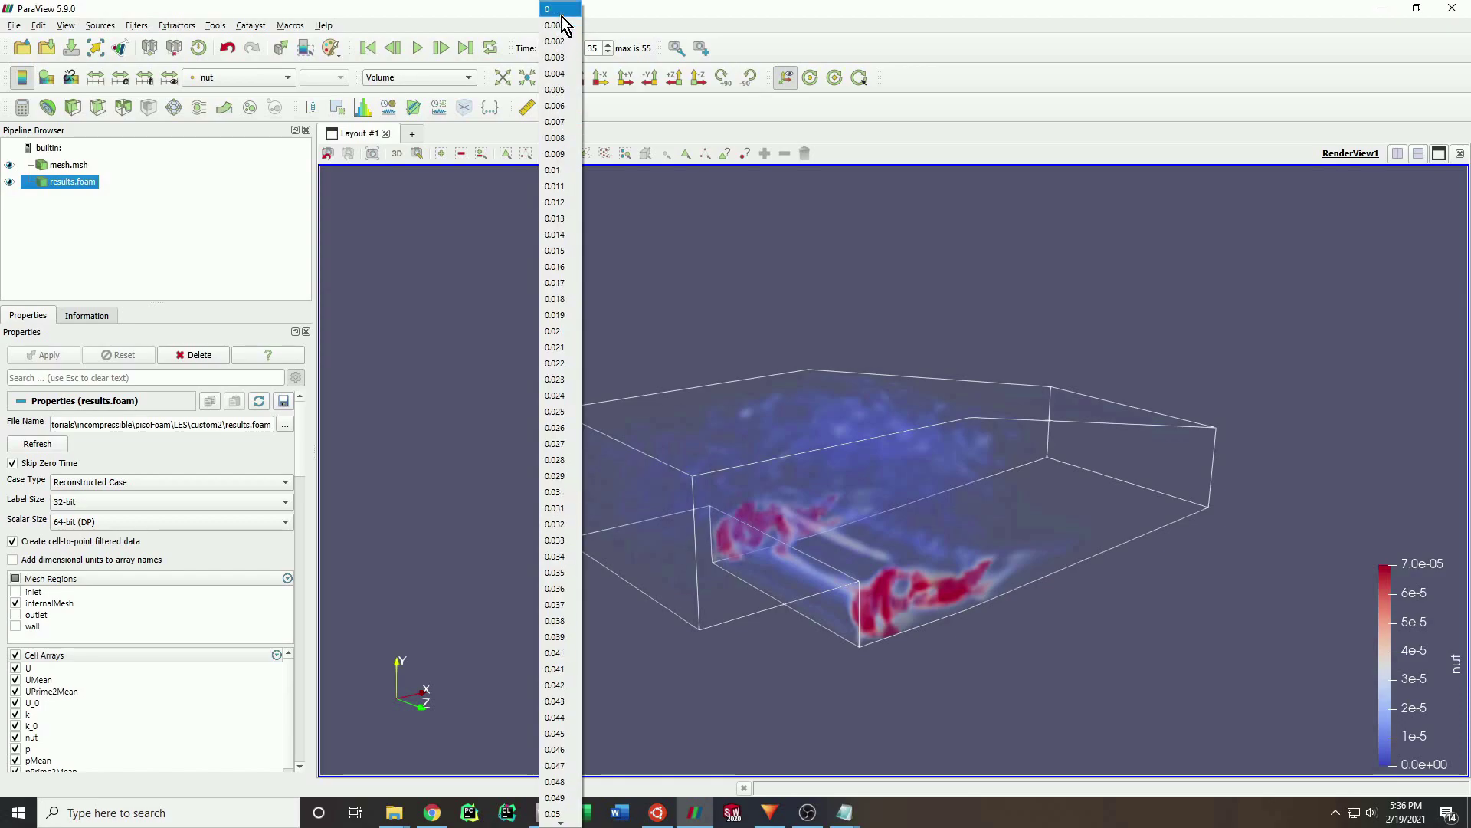
{"action": "left_click", "coordinate": [558, 10]}
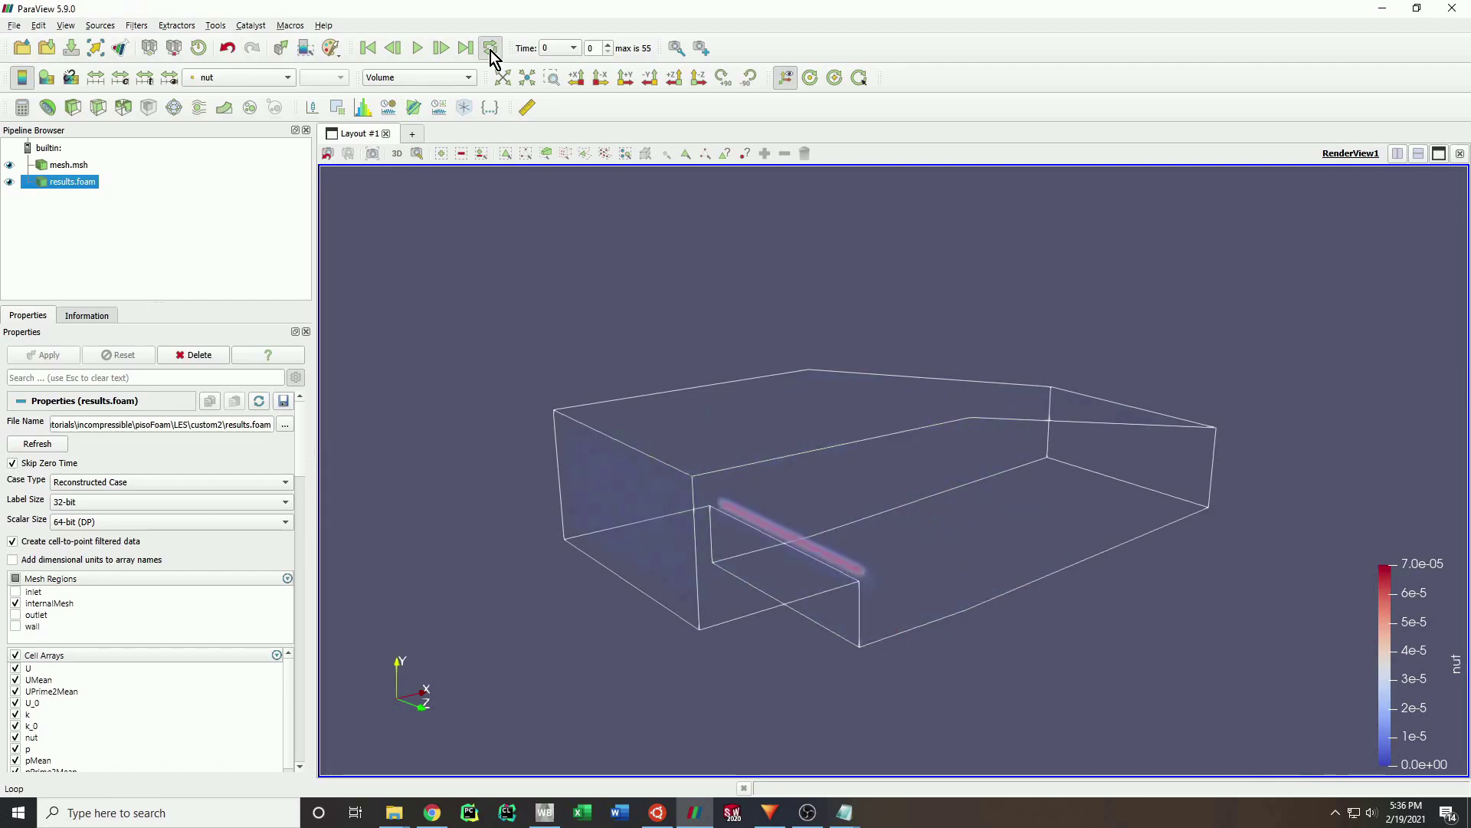
{"action": "left_click", "coordinate": [420, 48]}
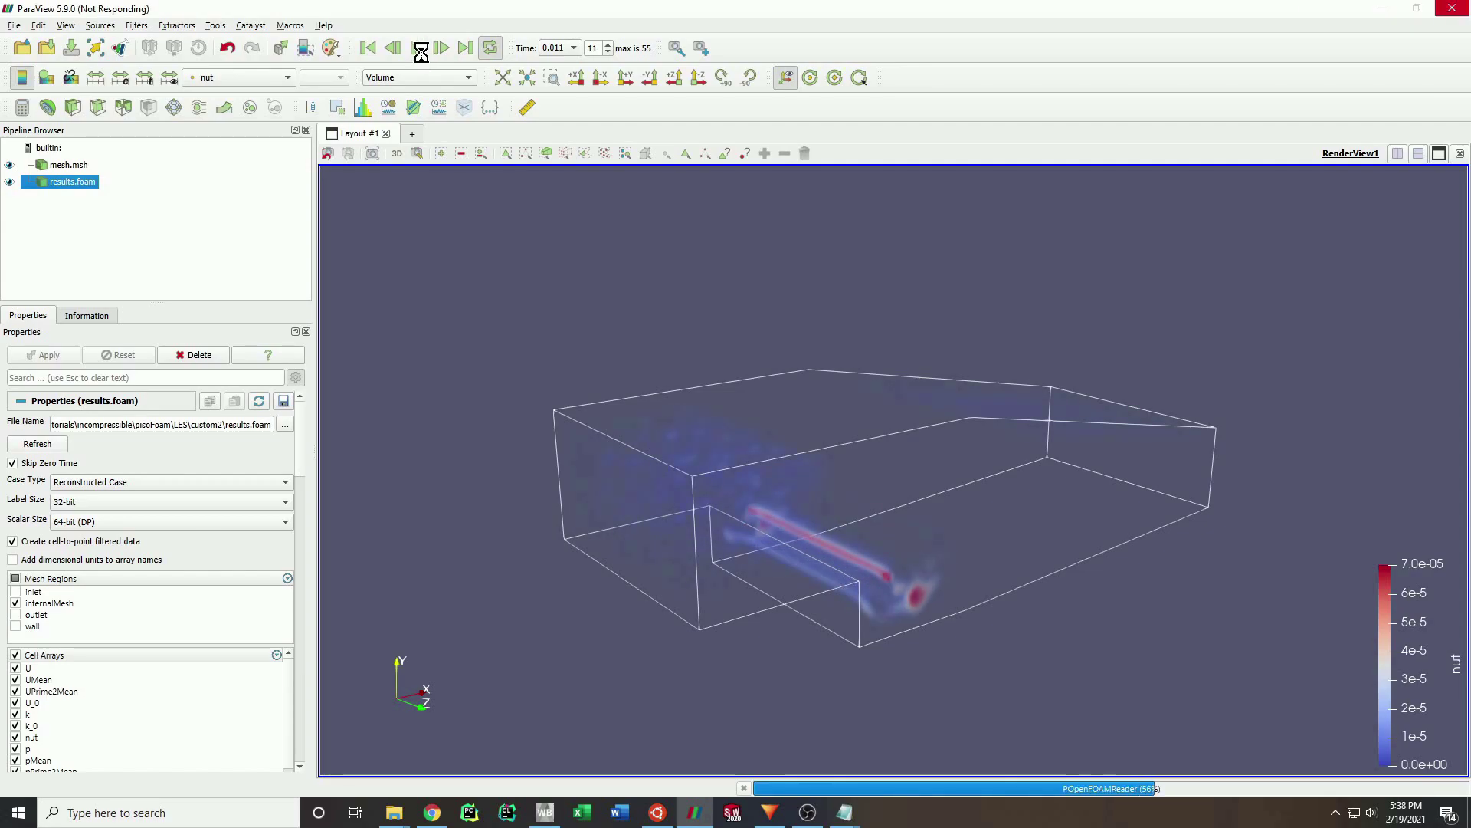
{"action": "left_click", "coordinate": [417, 47]}
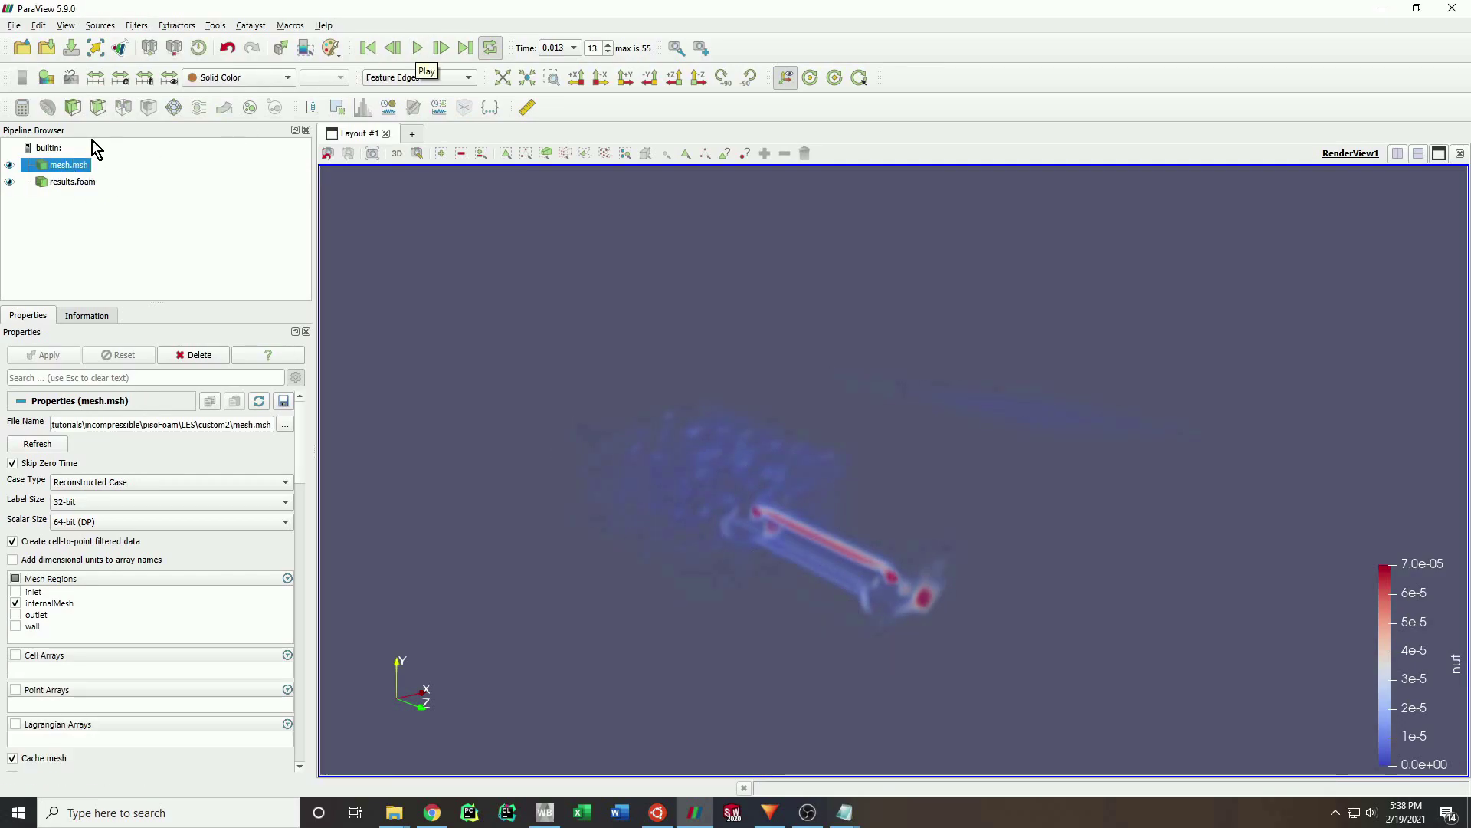
{"action": "left_click", "coordinate": [15, 25]}
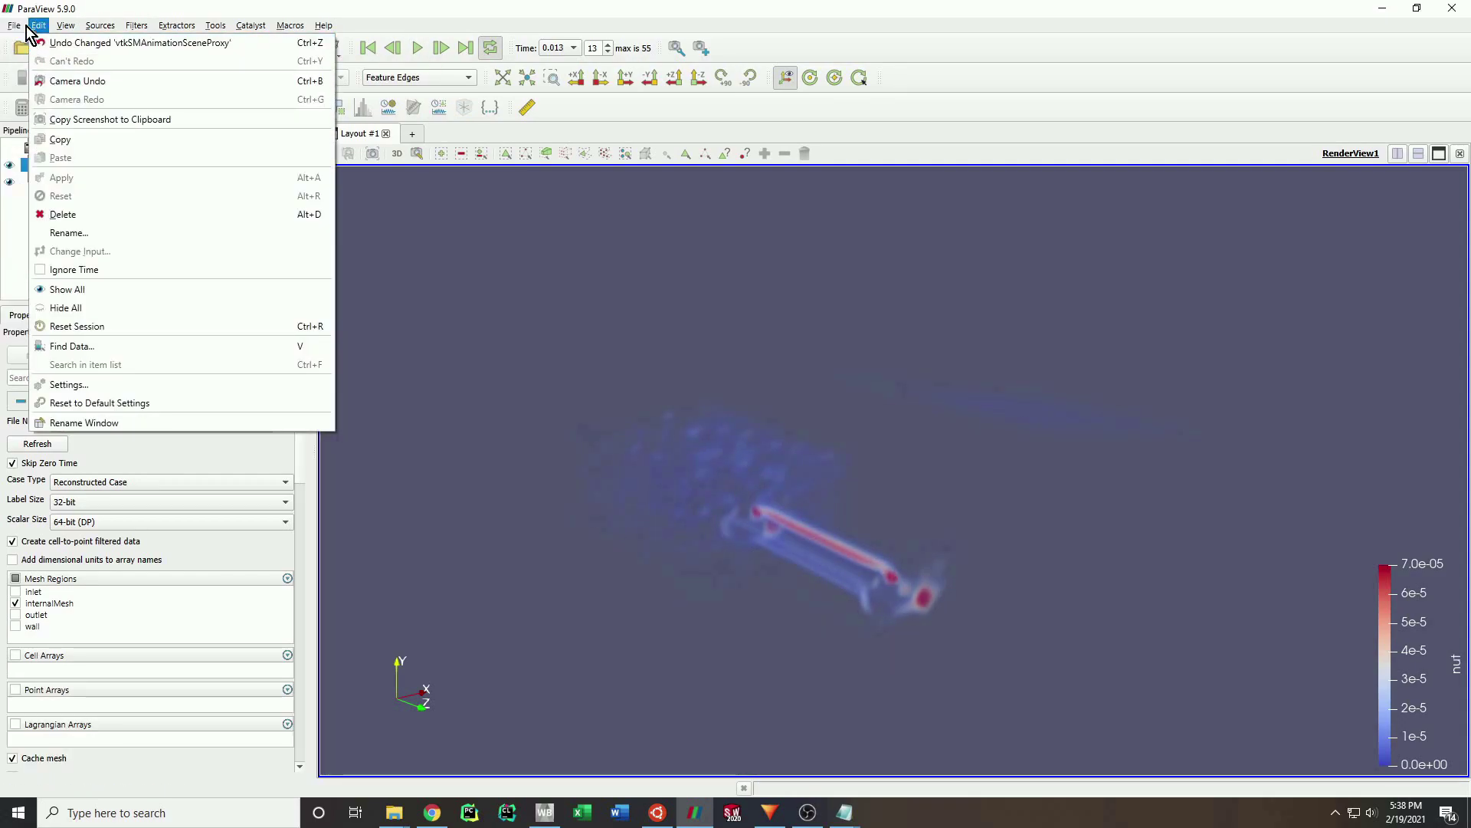